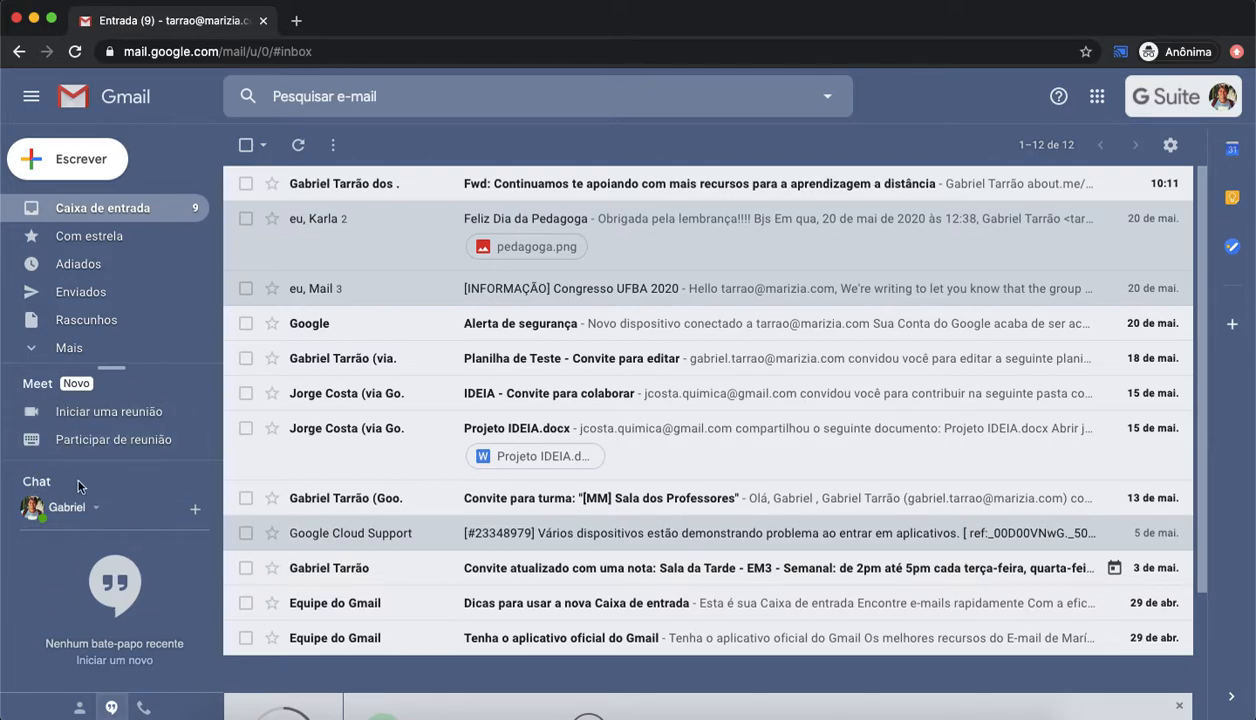
Step: Open the display density options and confirm the Padrão layout
click(1097, 96)
click(936, 132)
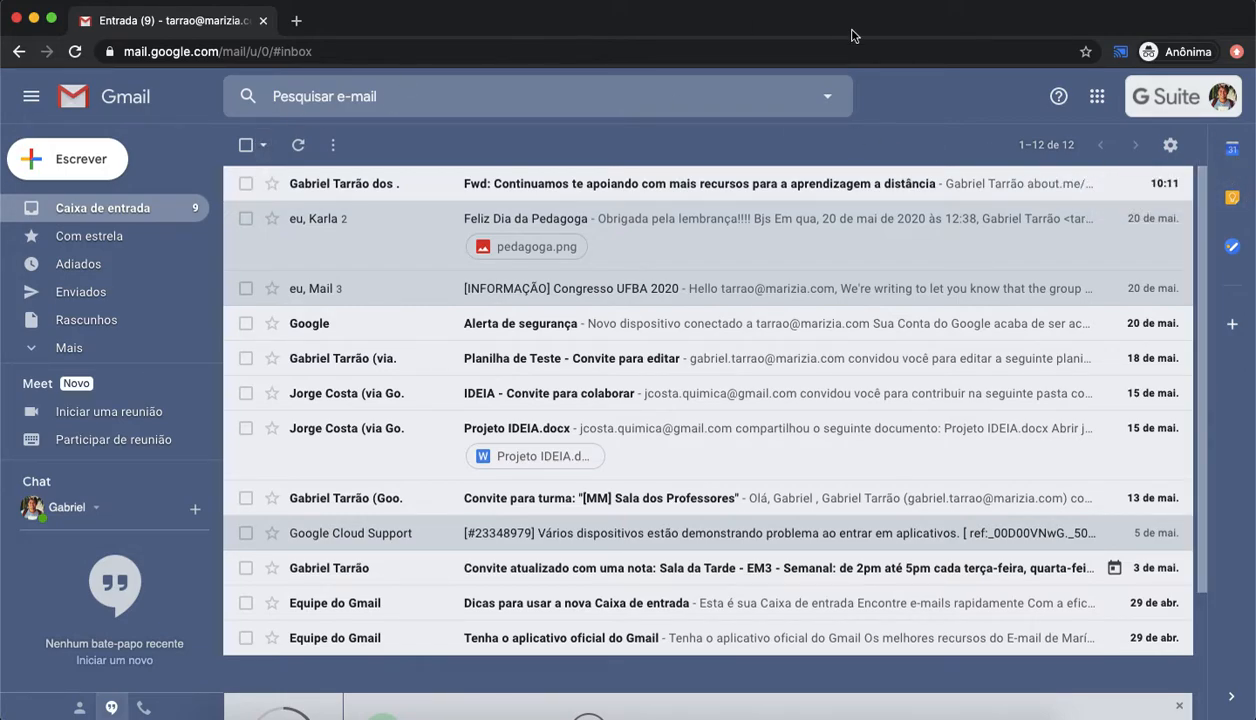
click(1171, 147)
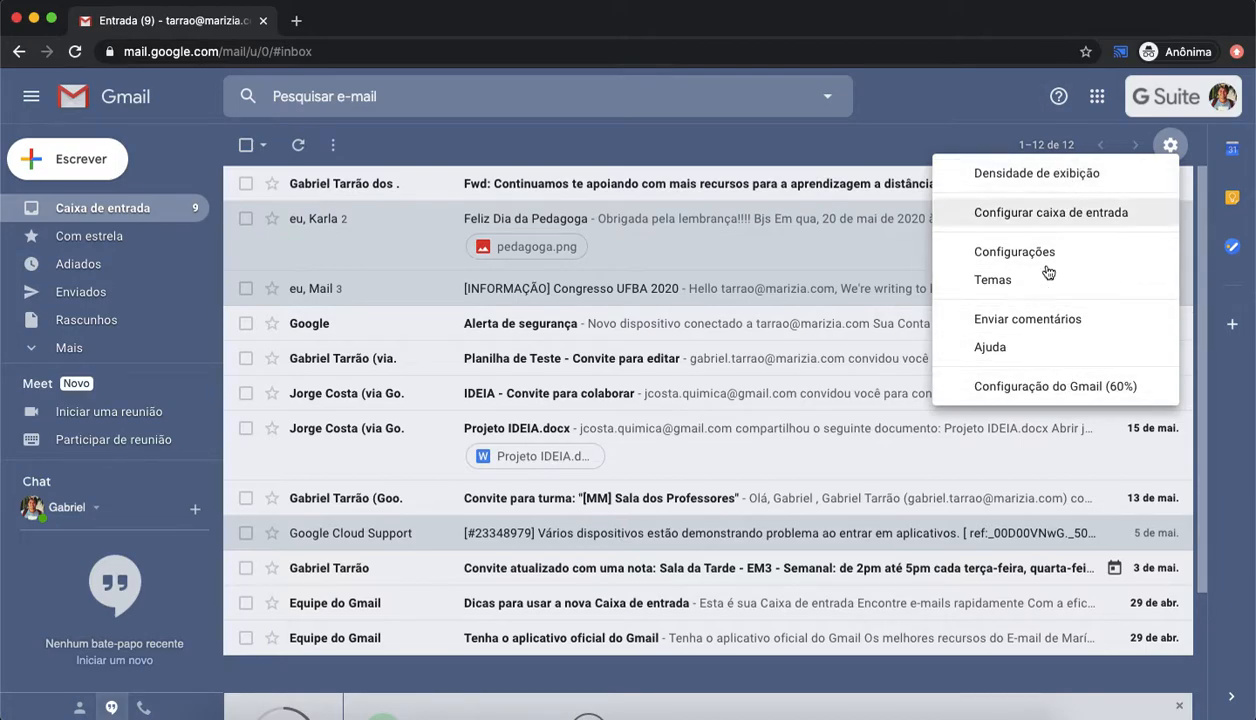
click(1050, 175)
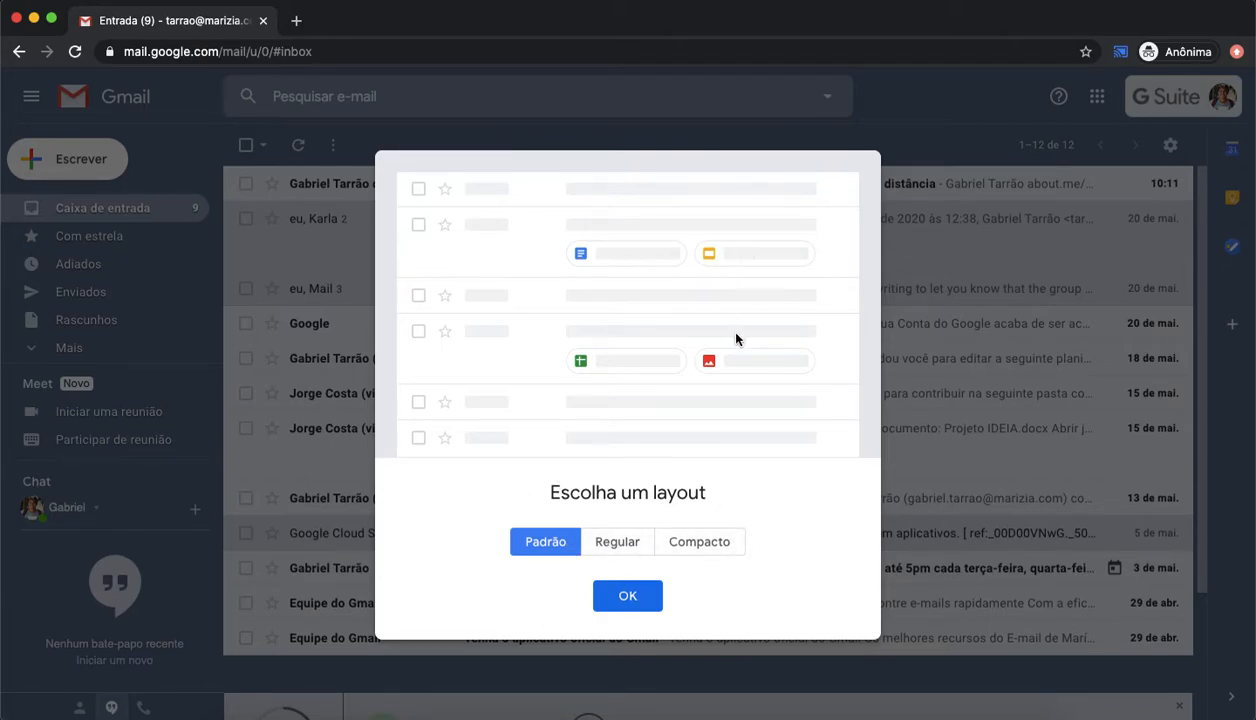
click(630, 600)
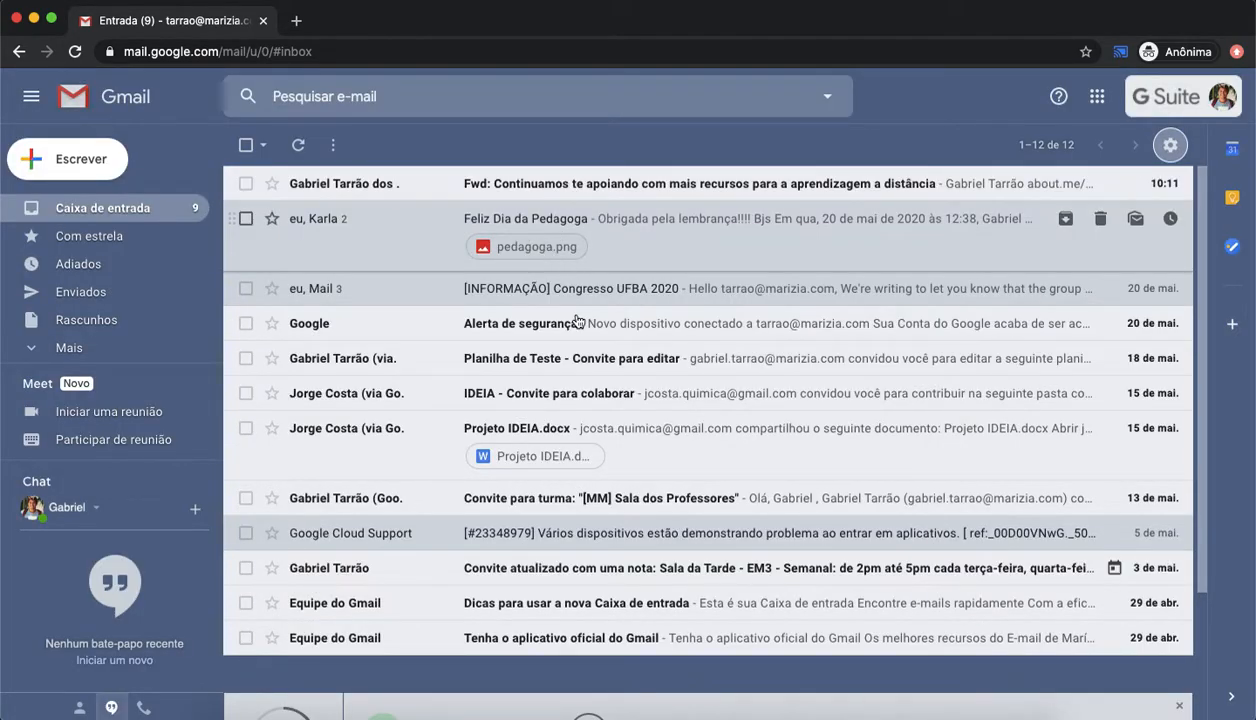
Step: Open the Projeto IDEIA.docx attachment preview and close its tab
click(534, 458)
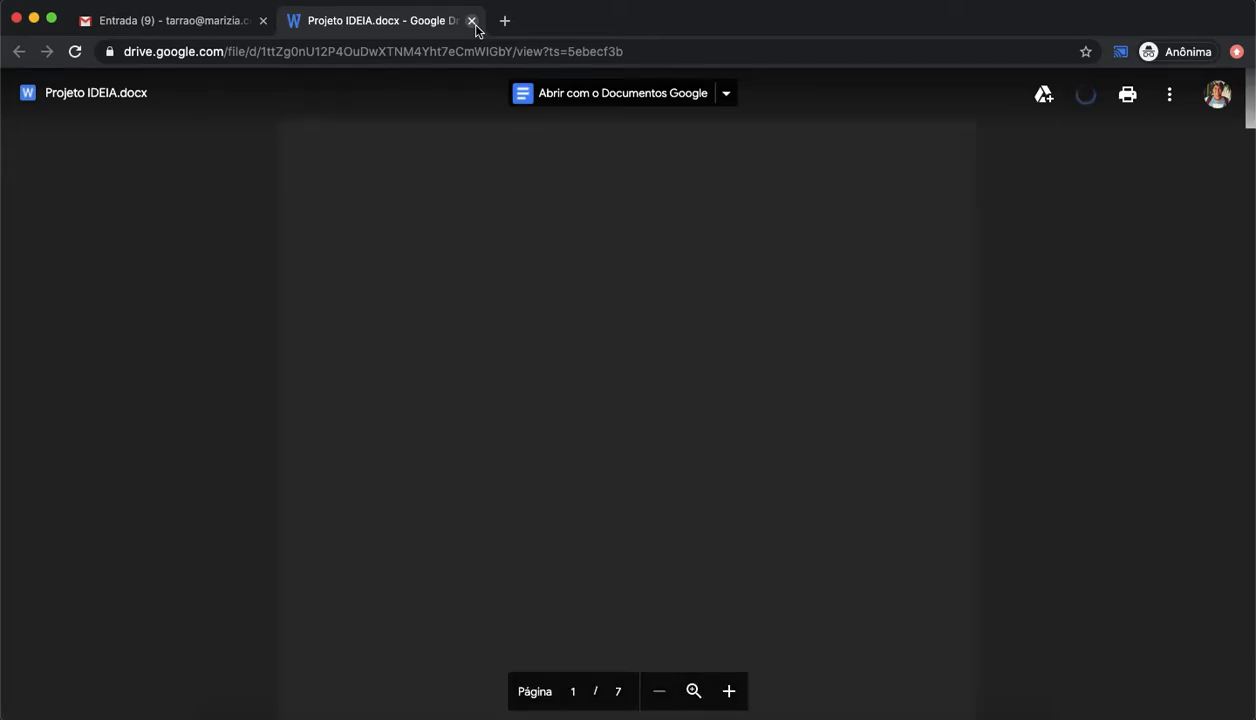
click(473, 22)
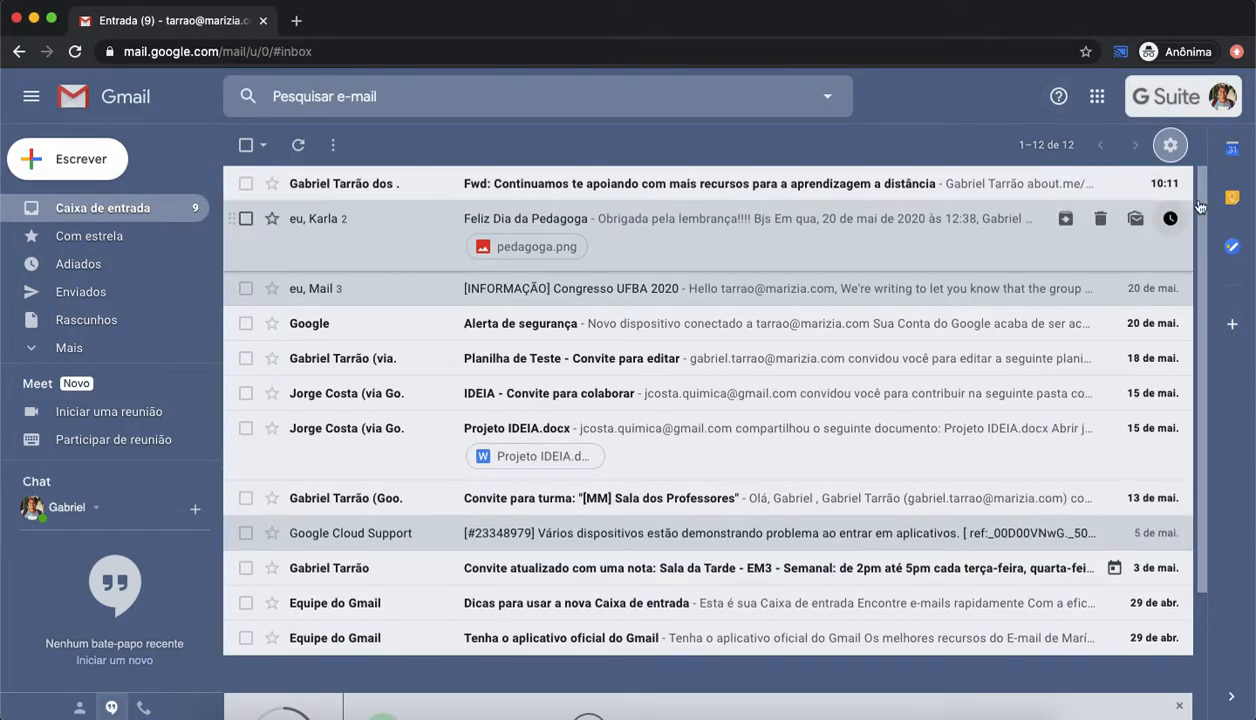
Step: Switch the inbox display density to the Regular layout
click(1170, 145)
click(1038, 175)
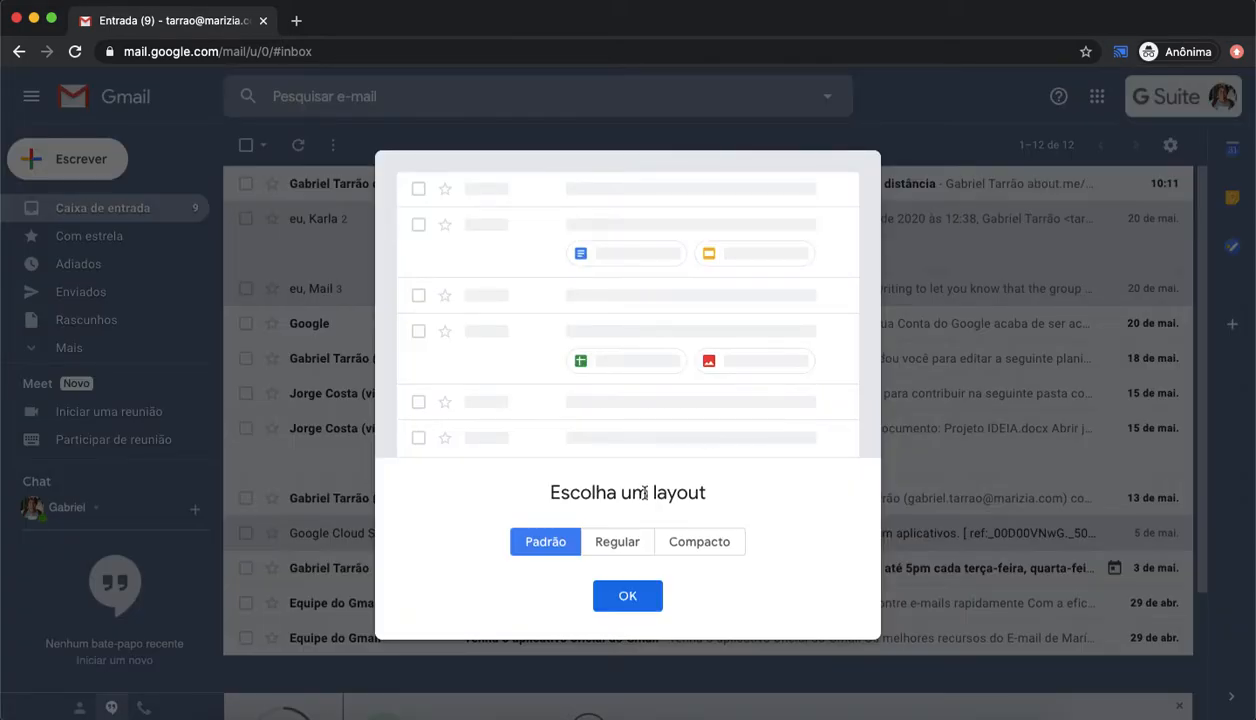
click(628, 542)
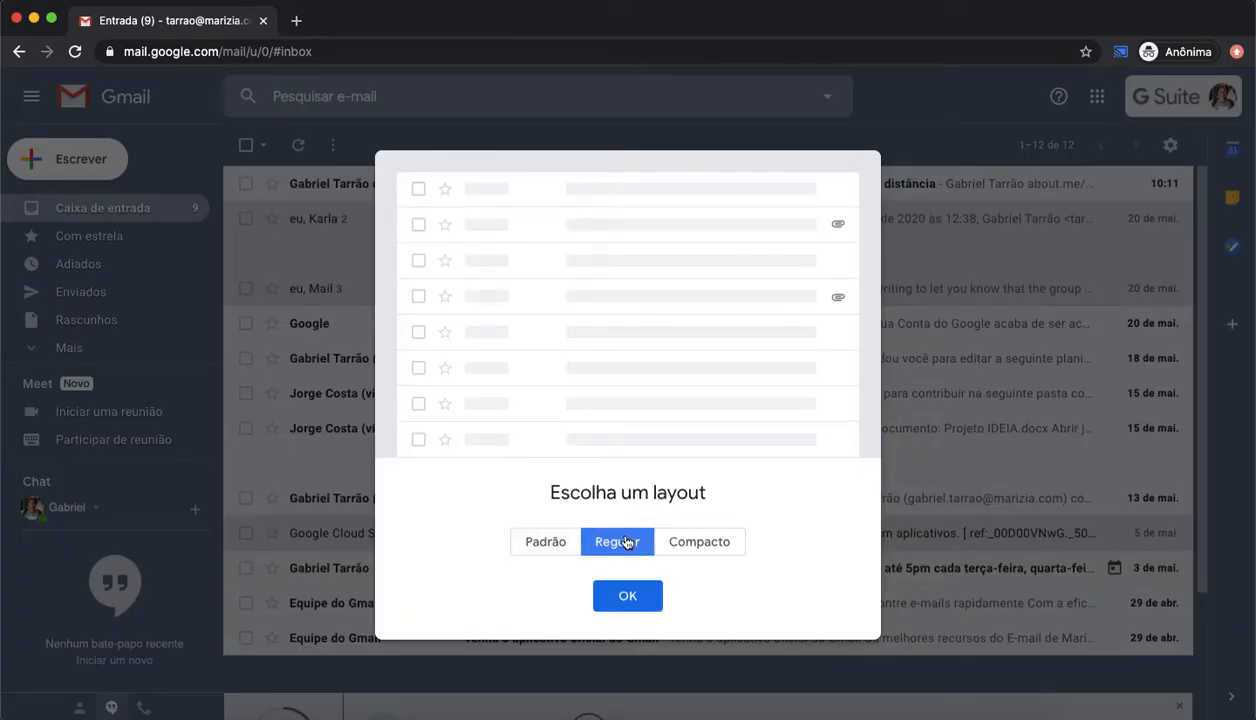
click(628, 597)
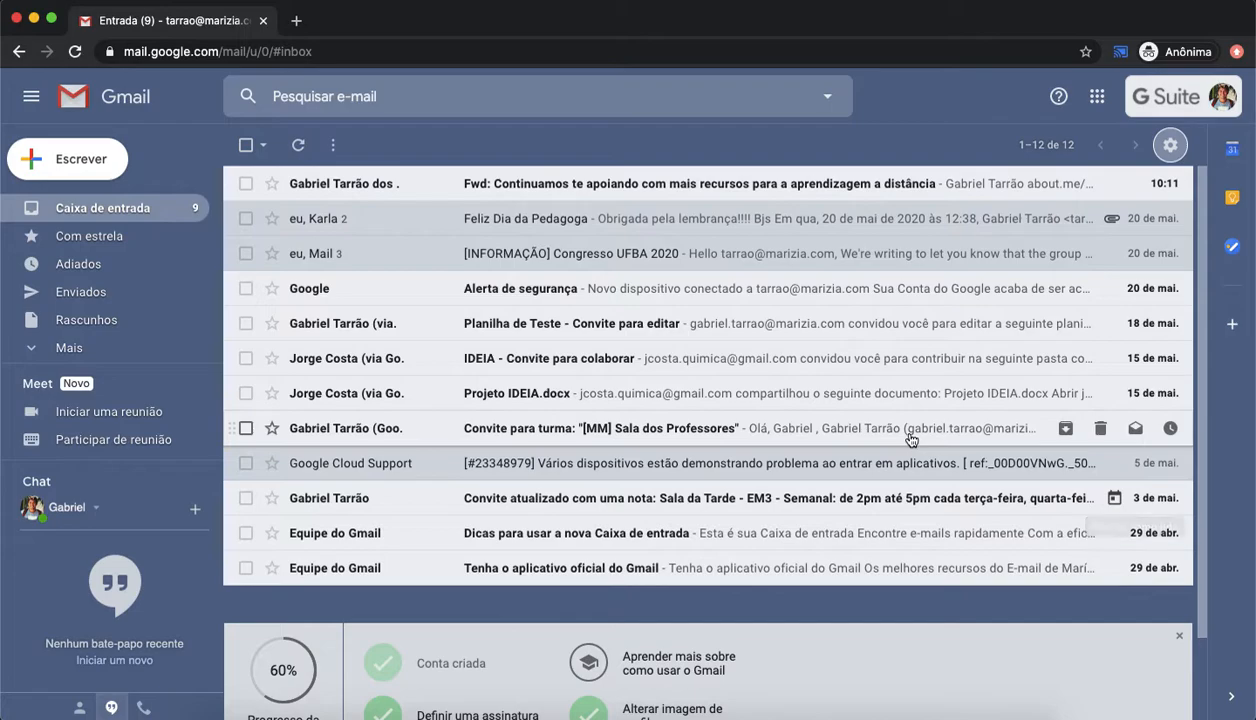
Step: Switch the inbox display density to the Compacto layout
click(1170, 145)
click(1040, 168)
click(697, 541)
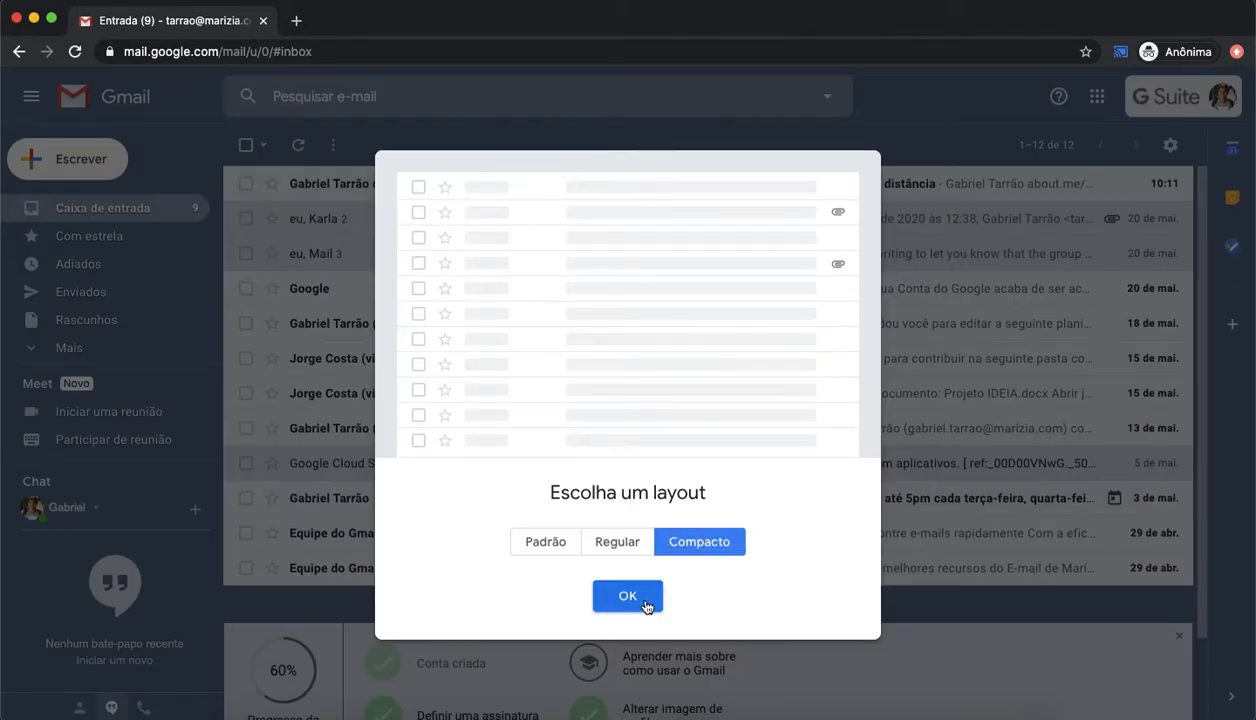
click(614, 596)
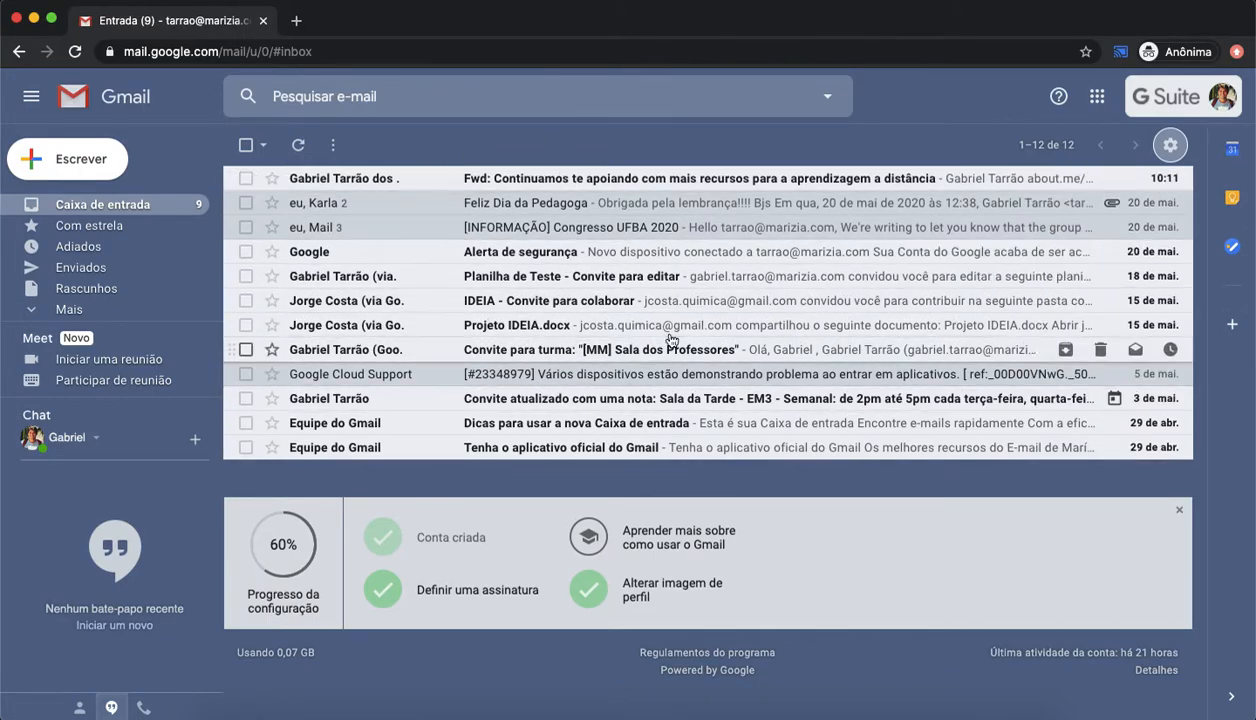
Step: Switch the inbox display density back to the Padrão layout
click(1172, 145)
click(1105, 173)
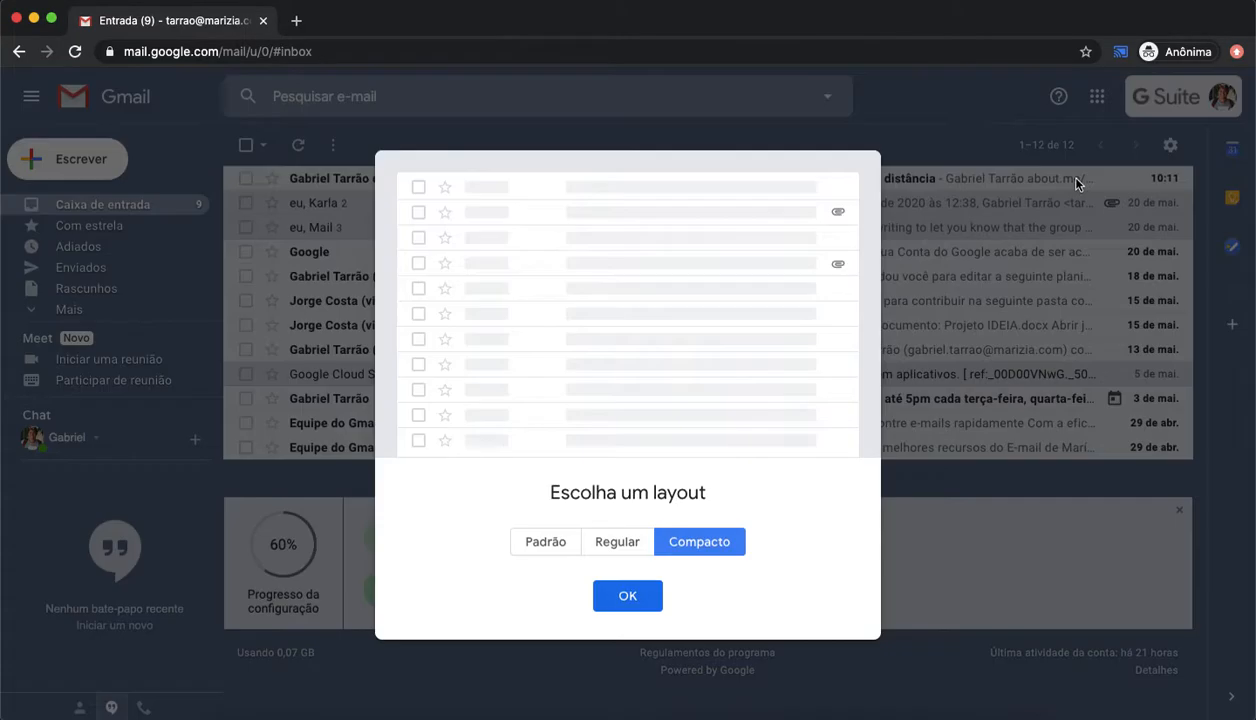
click(543, 550)
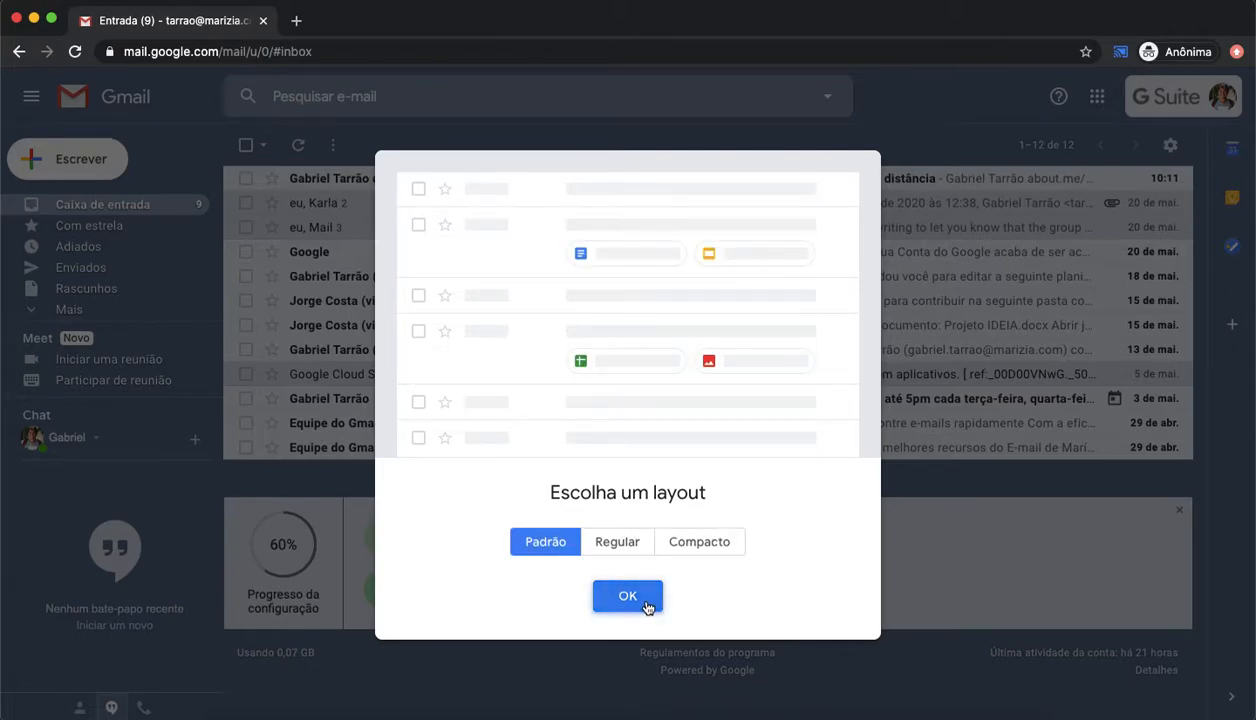
click(622, 593)
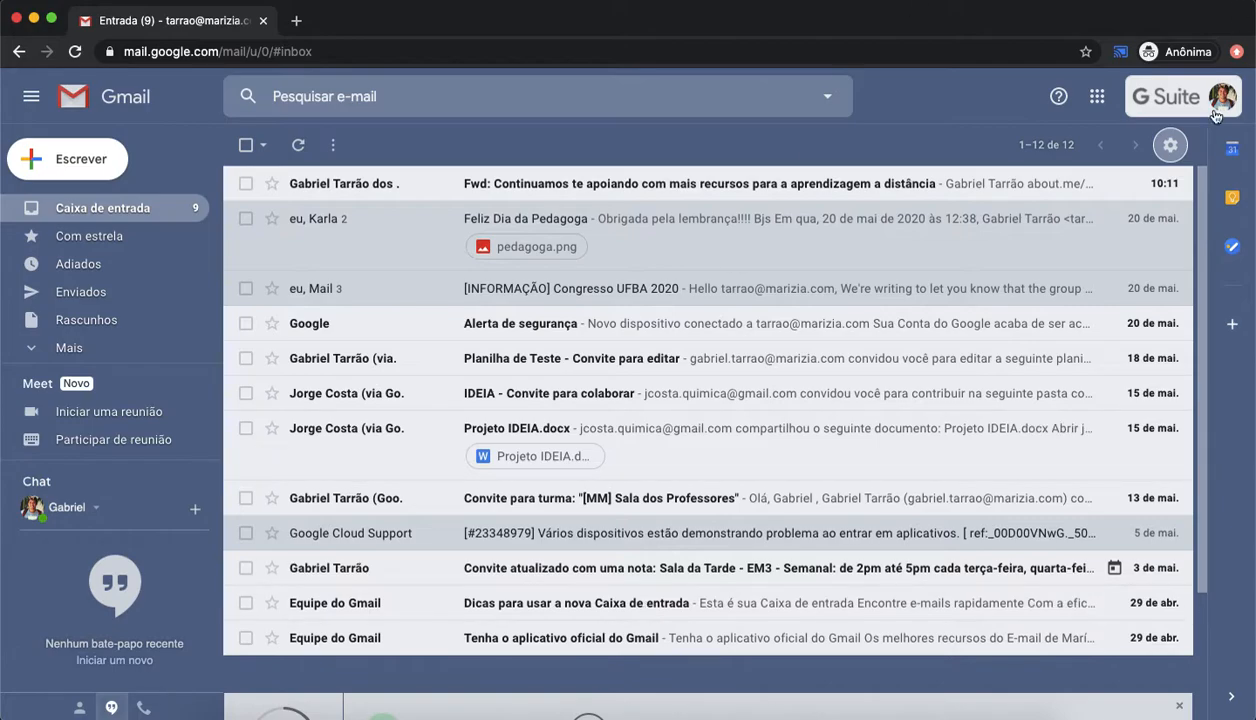
Step: Enable the Social, Promoções, Atualizações and Fóruns inbox tabs and save the inbox configuration
click(1170, 145)
click(1069, 205)
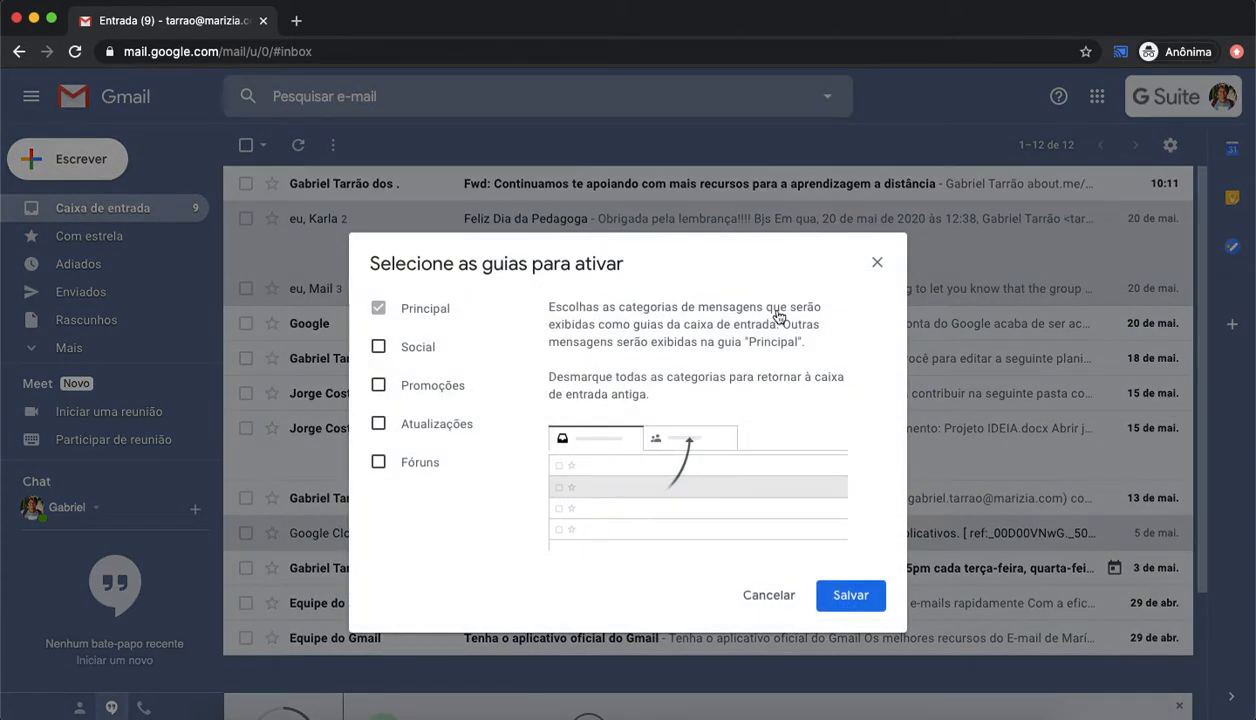
click(378, 346)
click(378, 385)
click(379, 422)
click(378, 423)
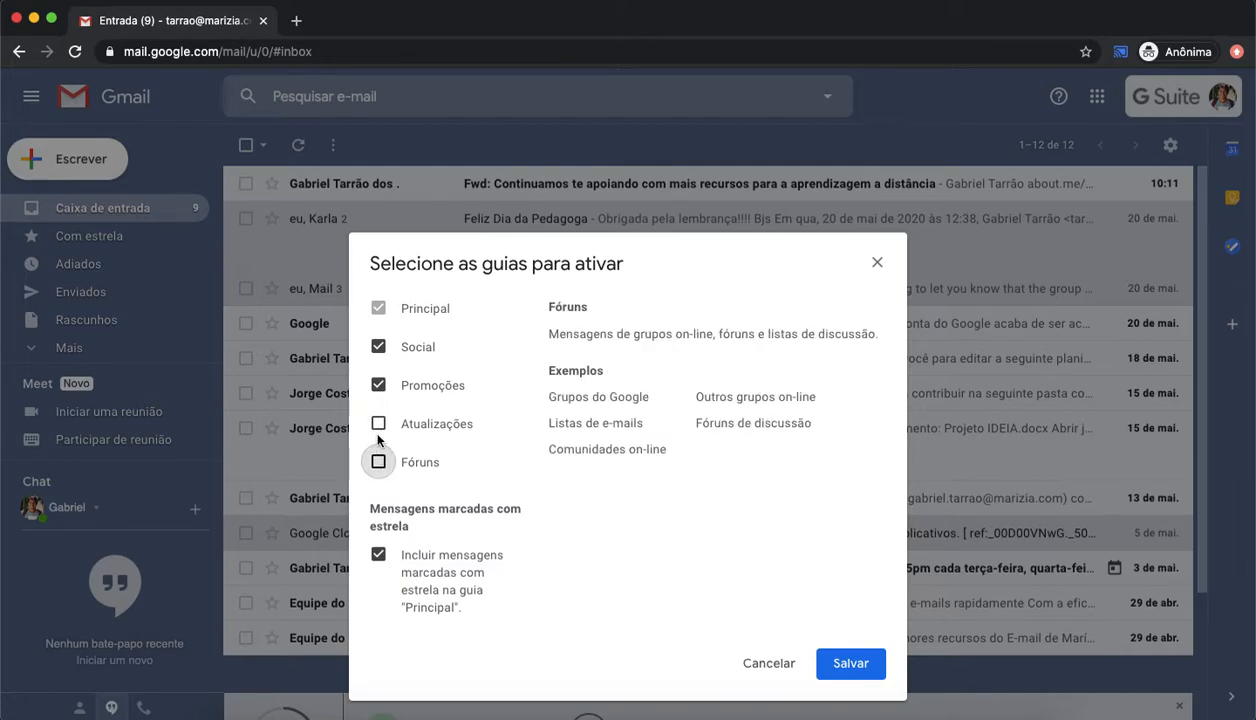
click(378, 385)
click(378, 346)
click(379, 347)
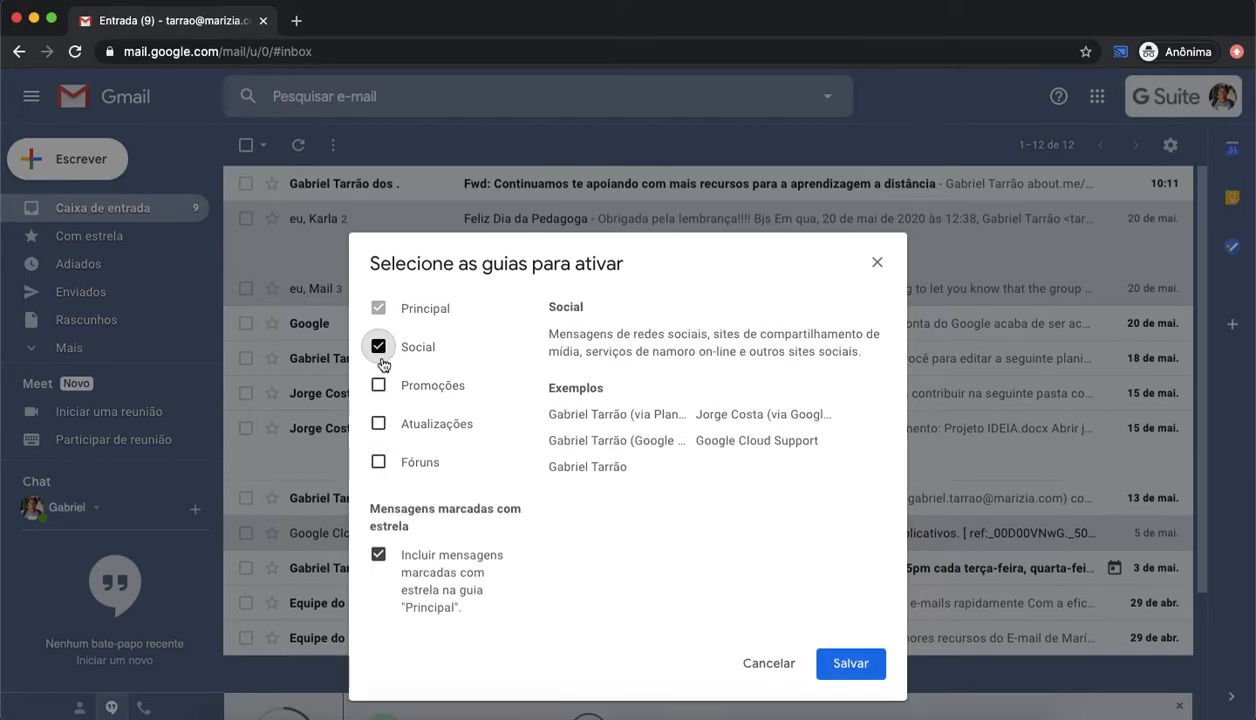
click(378, 385)
click(378, 423)
click(378, 461)
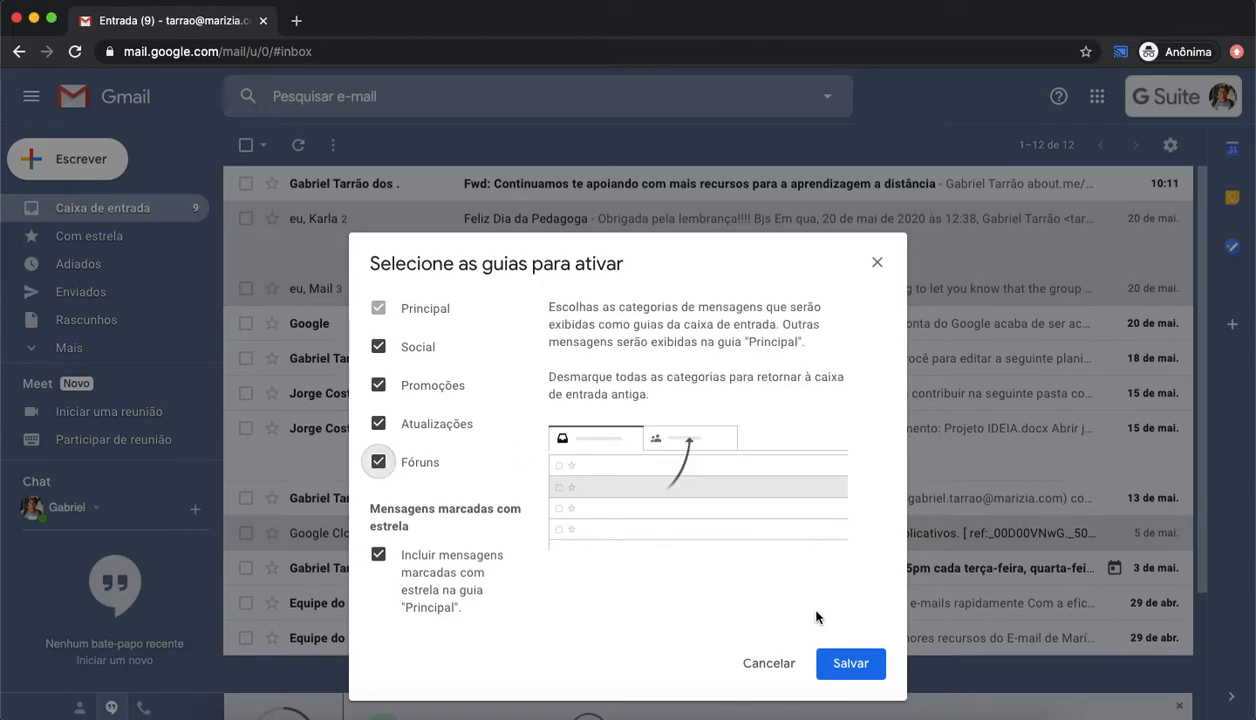
click(828, 660)
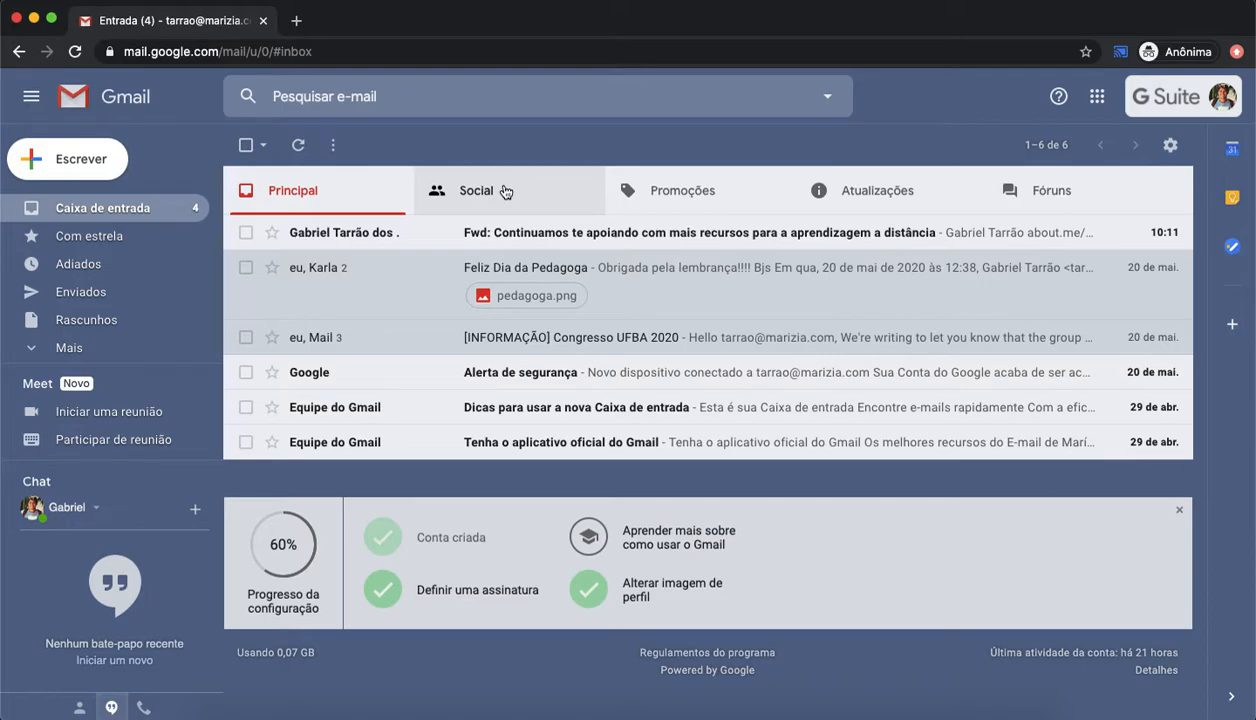
Step: Browse each inbox tab in turn, ending on Principal
click(503, 192)
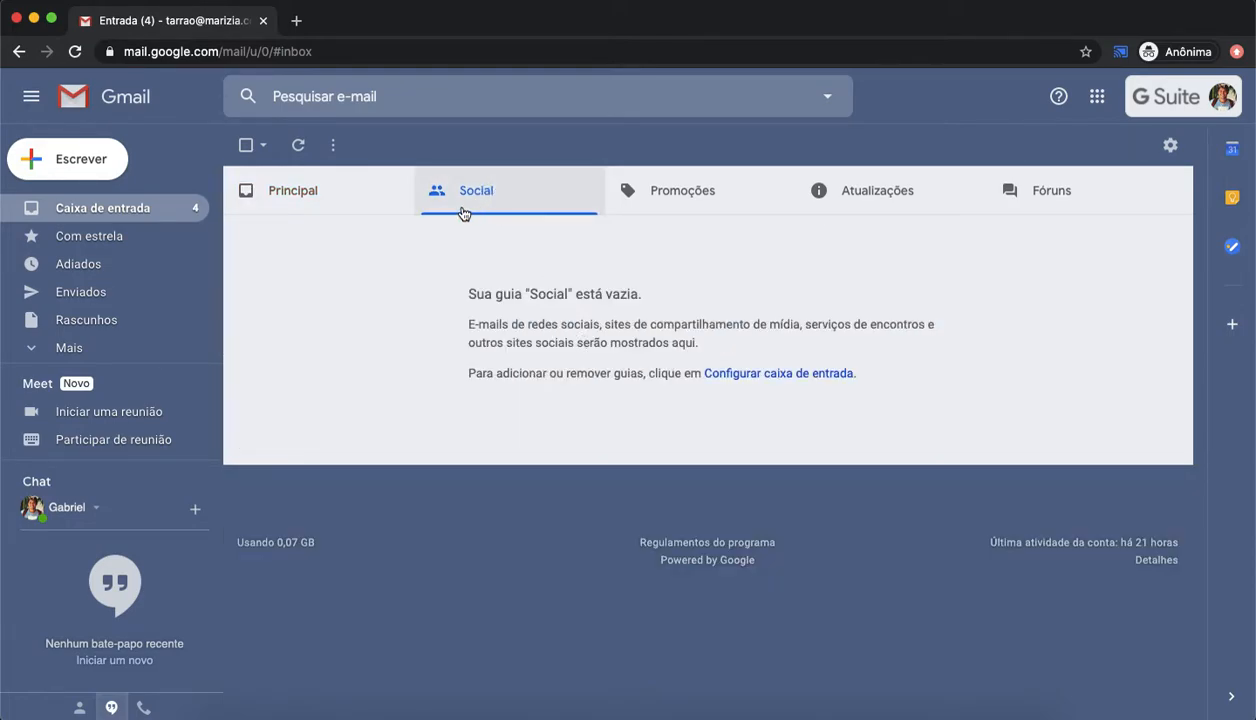
click(701, 194)
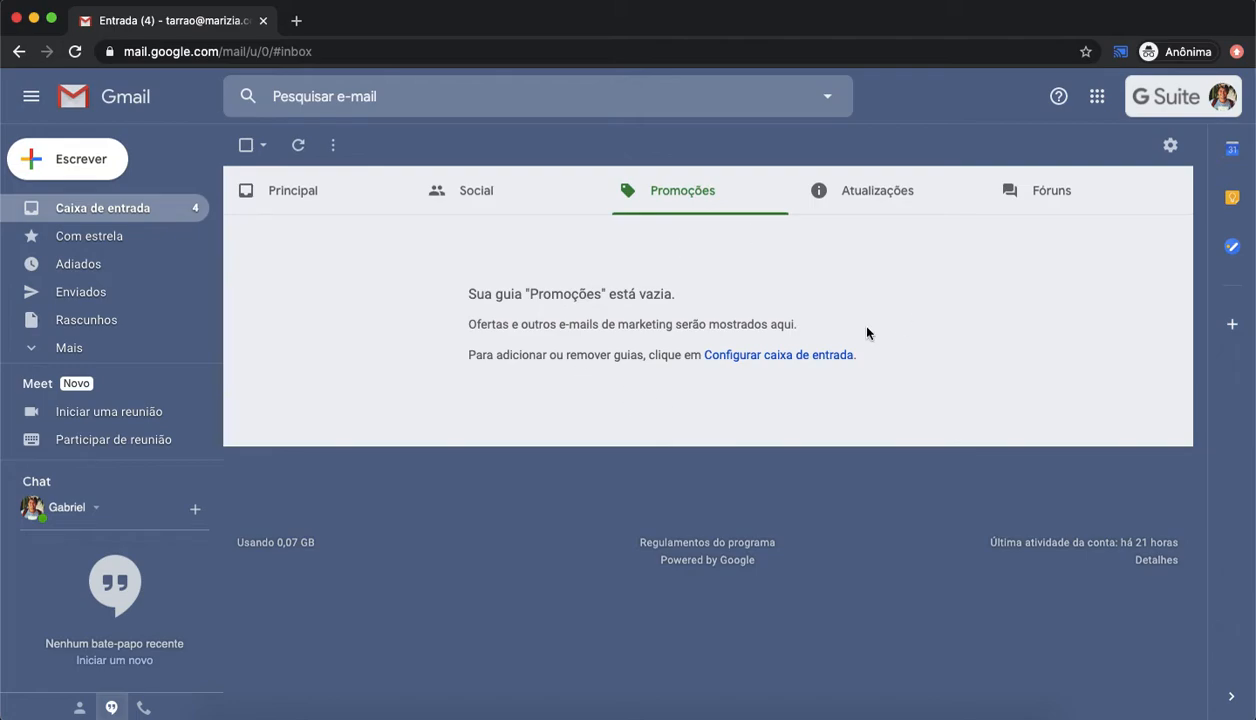
click(916, 192)
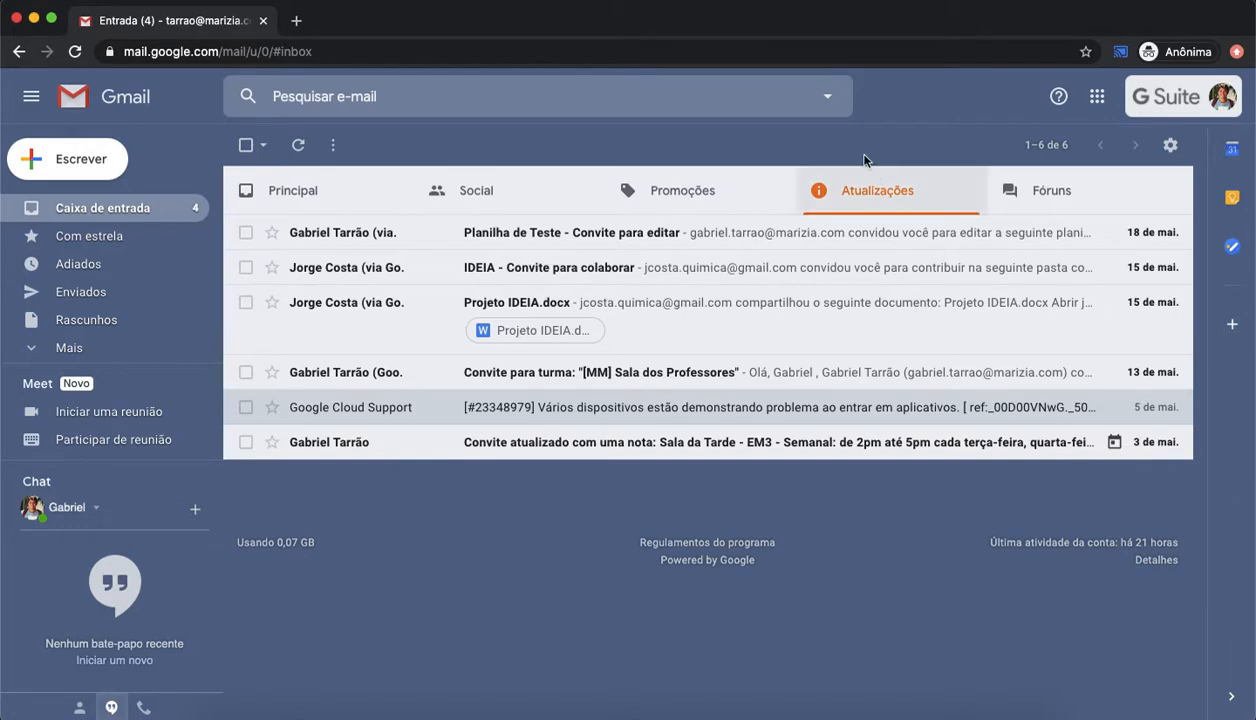
click(1043, 195)
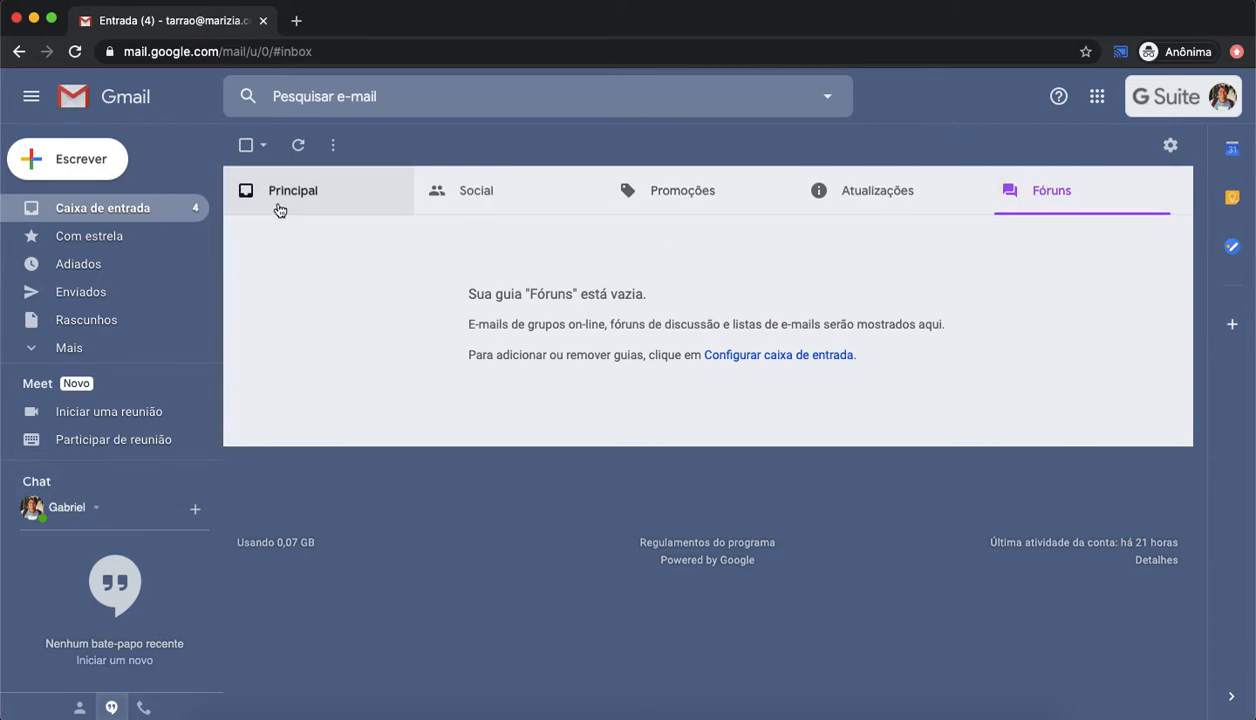
click(275, 205)
Step: Disable the Social, Promoções, Atualizações and Fóruns inbox tabs and save the inbox configuration
click(1170, 145)
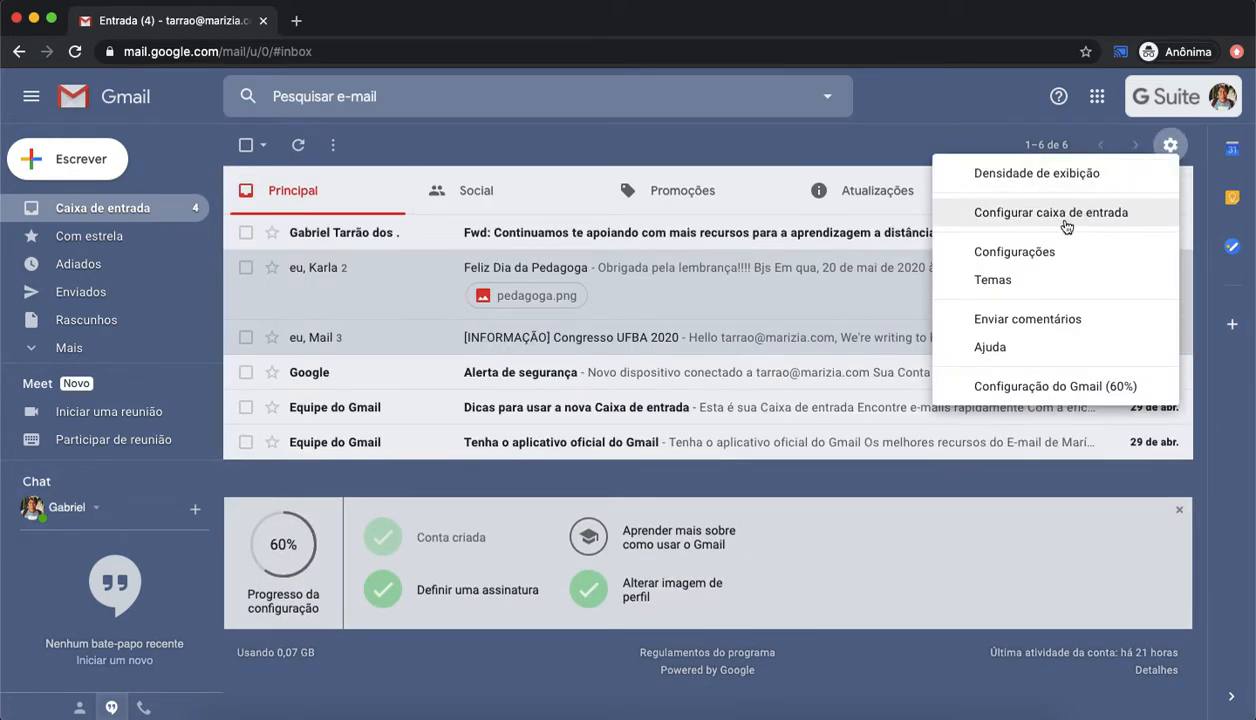
click(995, 214)
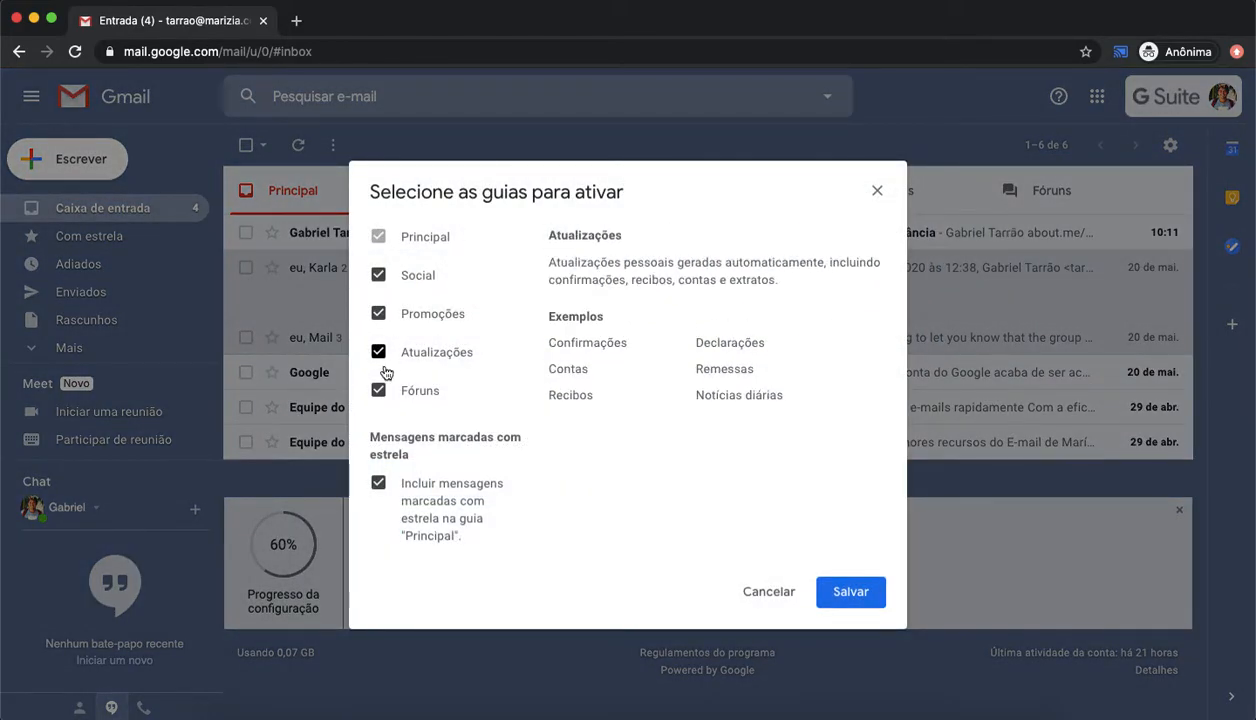
click(378, 275)
click(378, 313)
click(378, 354)
click(378, 390)
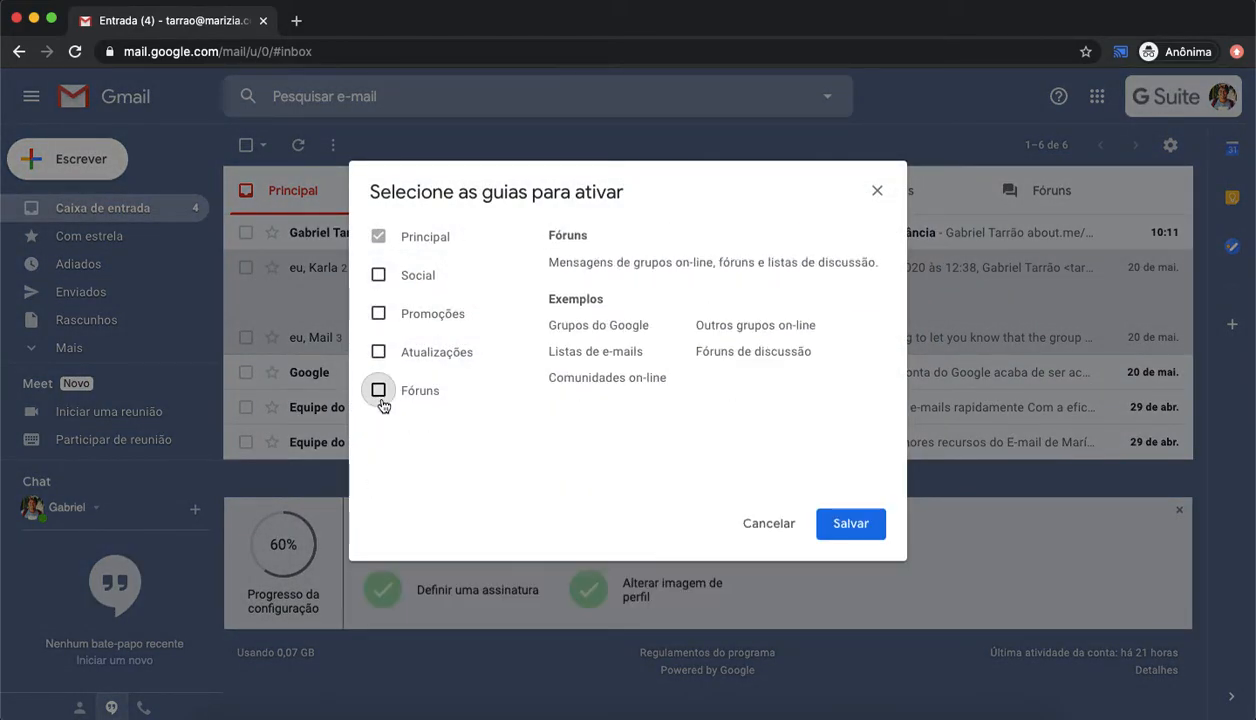
click(851, 591)
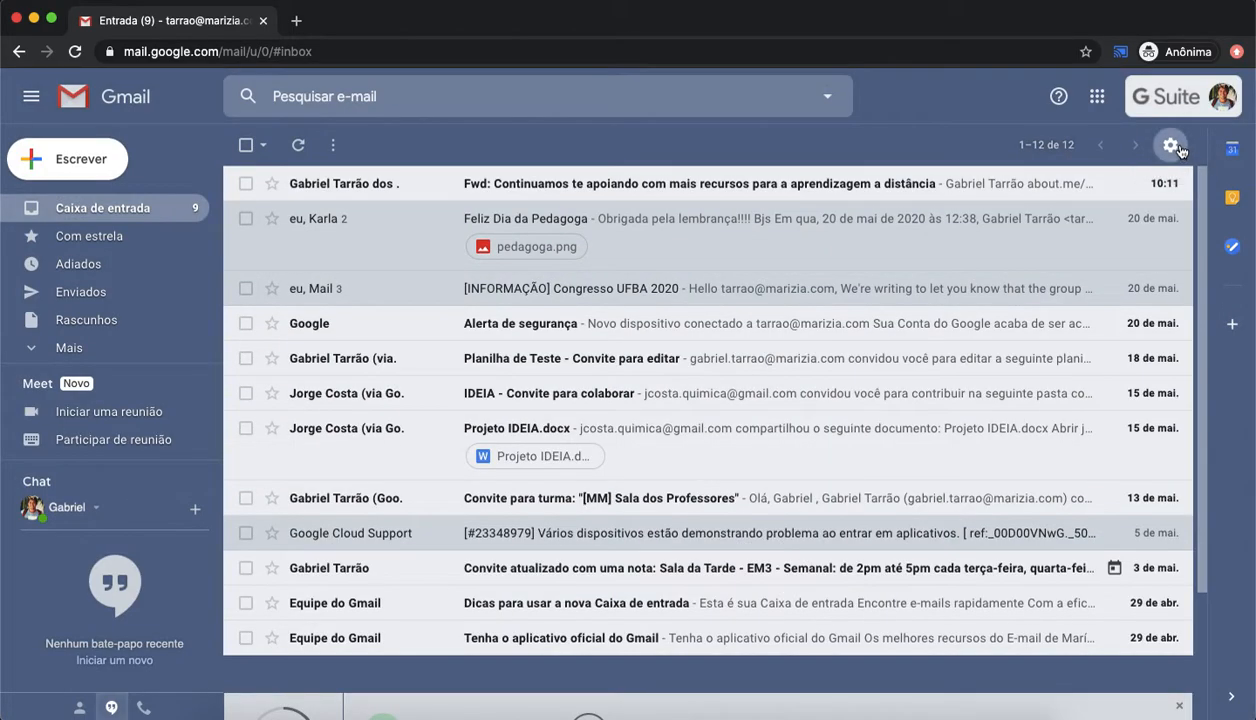
Step: Apply the Escuro theme to the inbox and save it
click(1172, 146)
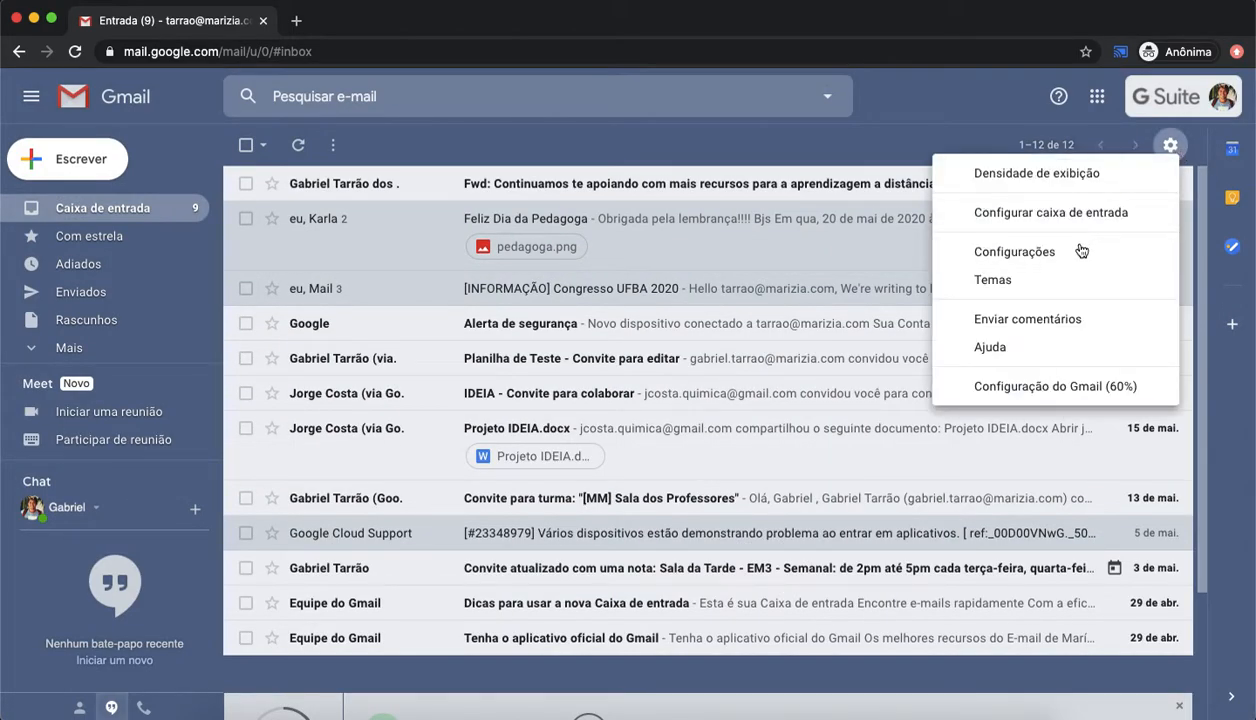
click(1035, 279)
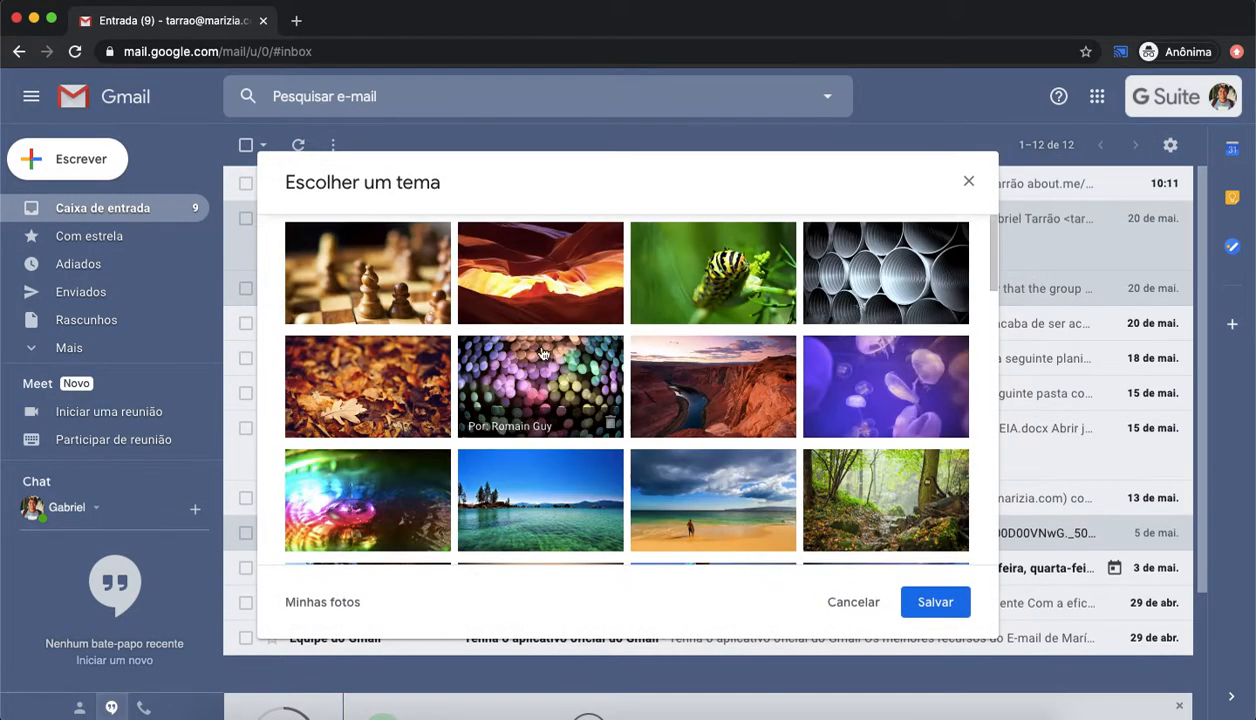
scroll(535, 350, down, 5)
scroll(543, 354, up, 1)
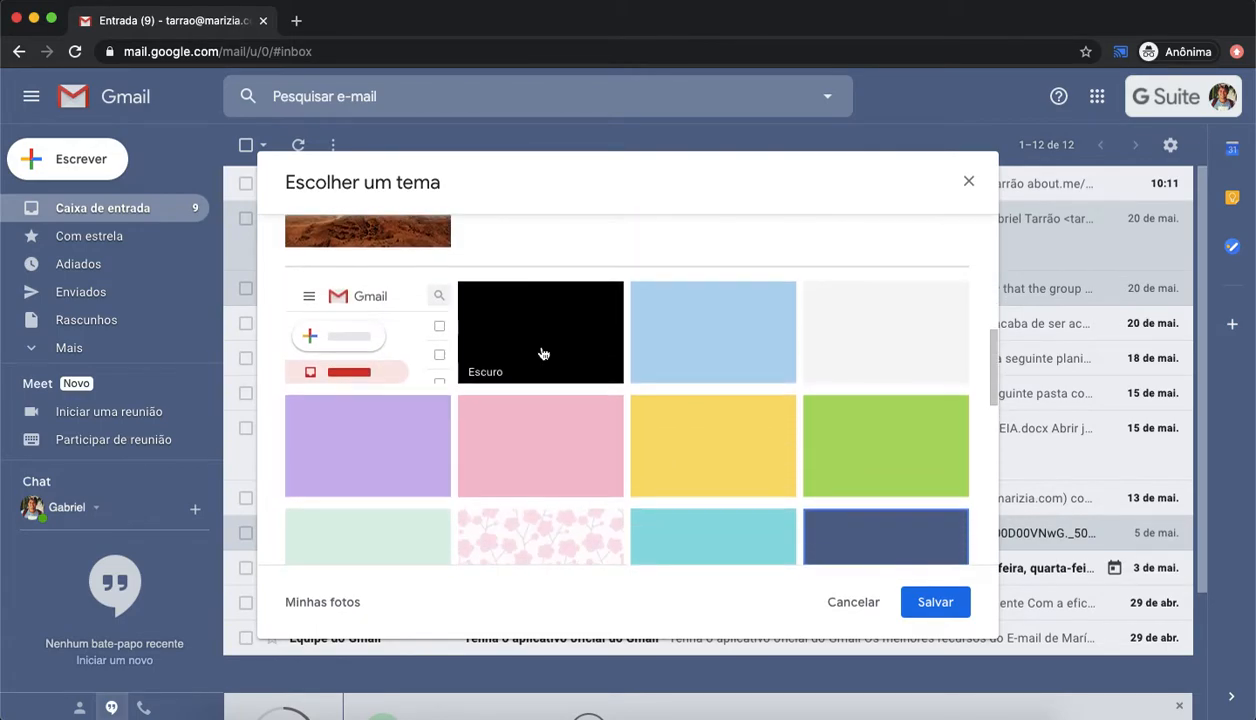
click(541, 350)
click(940, 607)
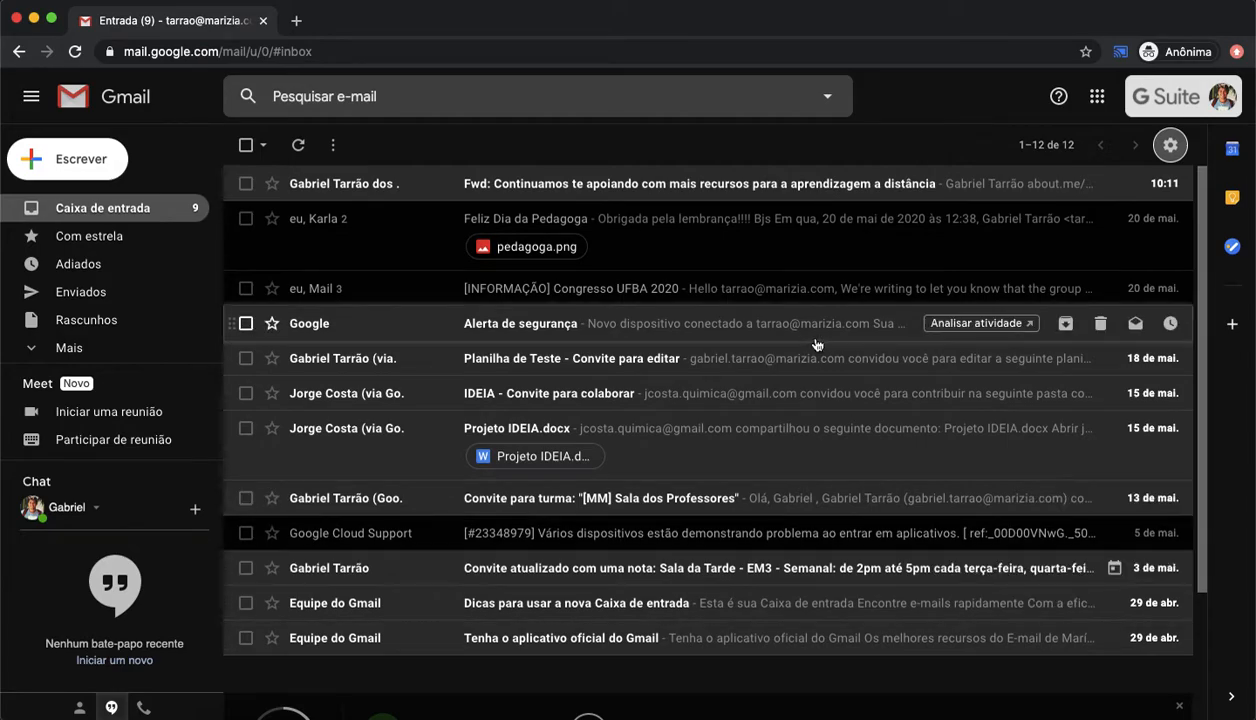
Step: Browse the theme gallery and apply the light gray theme to the inbox, then save it
click(1168, 146)
click(1026, 290)
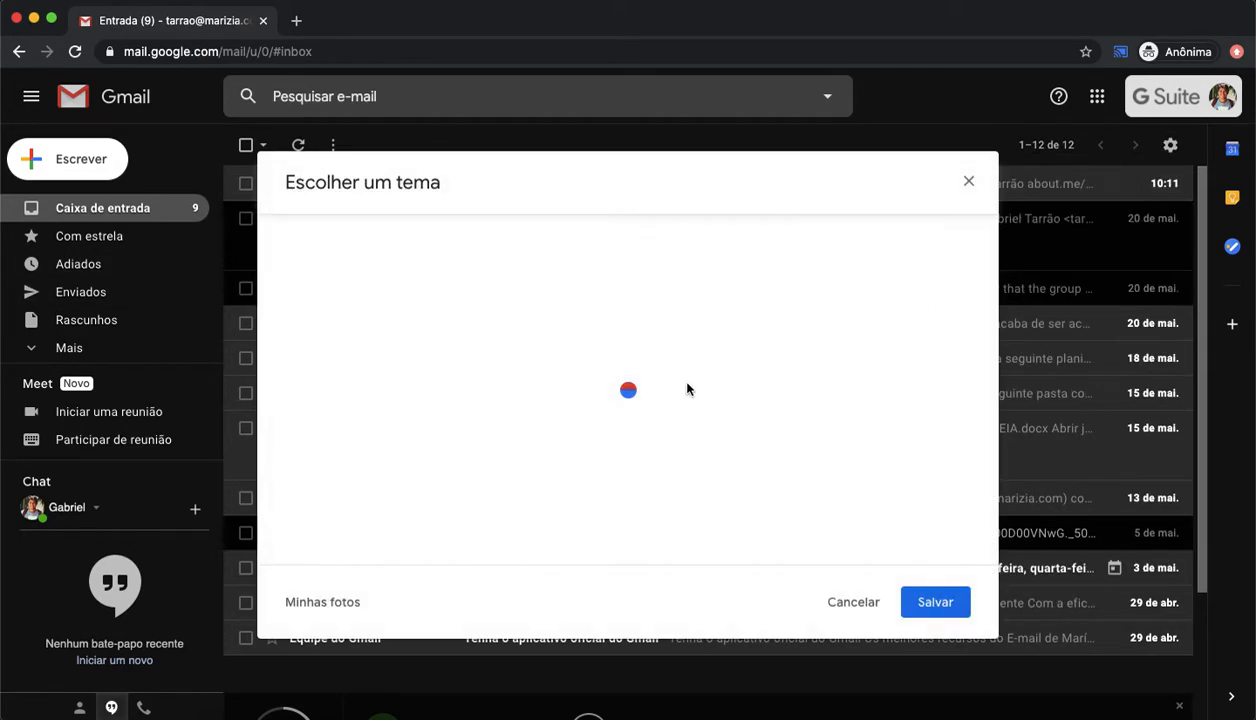
scroll(689, 390, down, 5)
key(ctrl+Up)
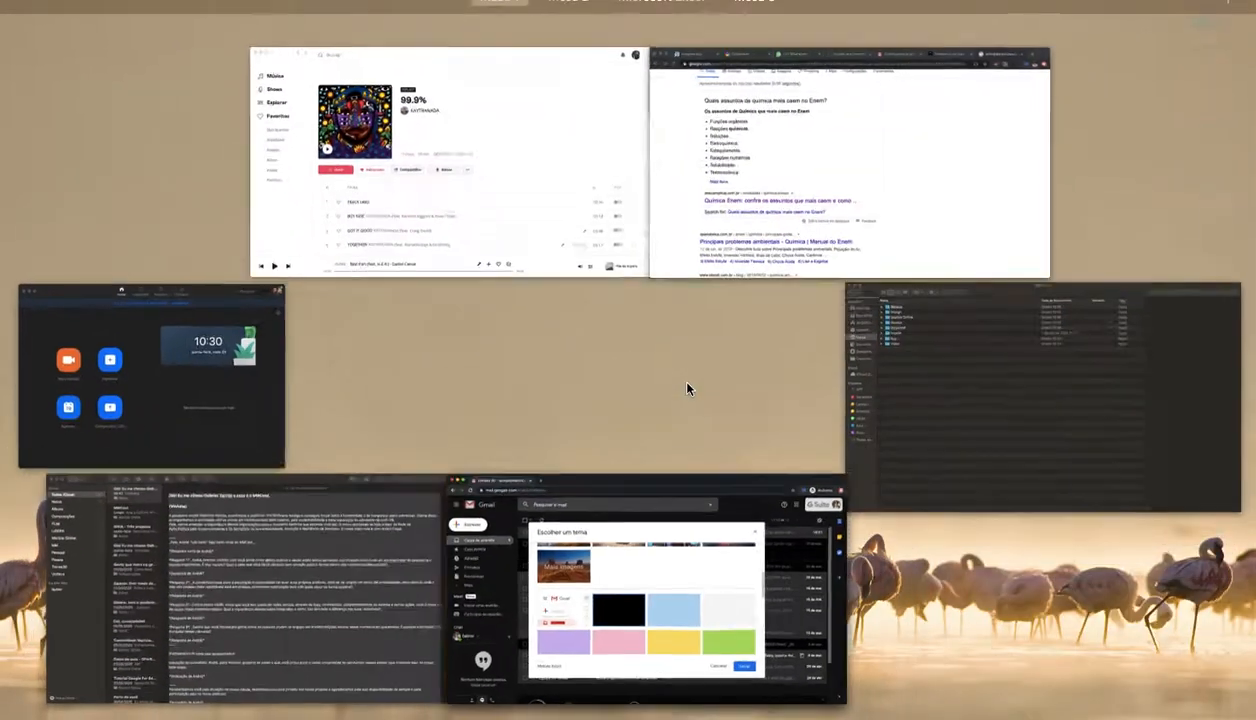
click(706, 622)
scroll(703, 521, down, 5)
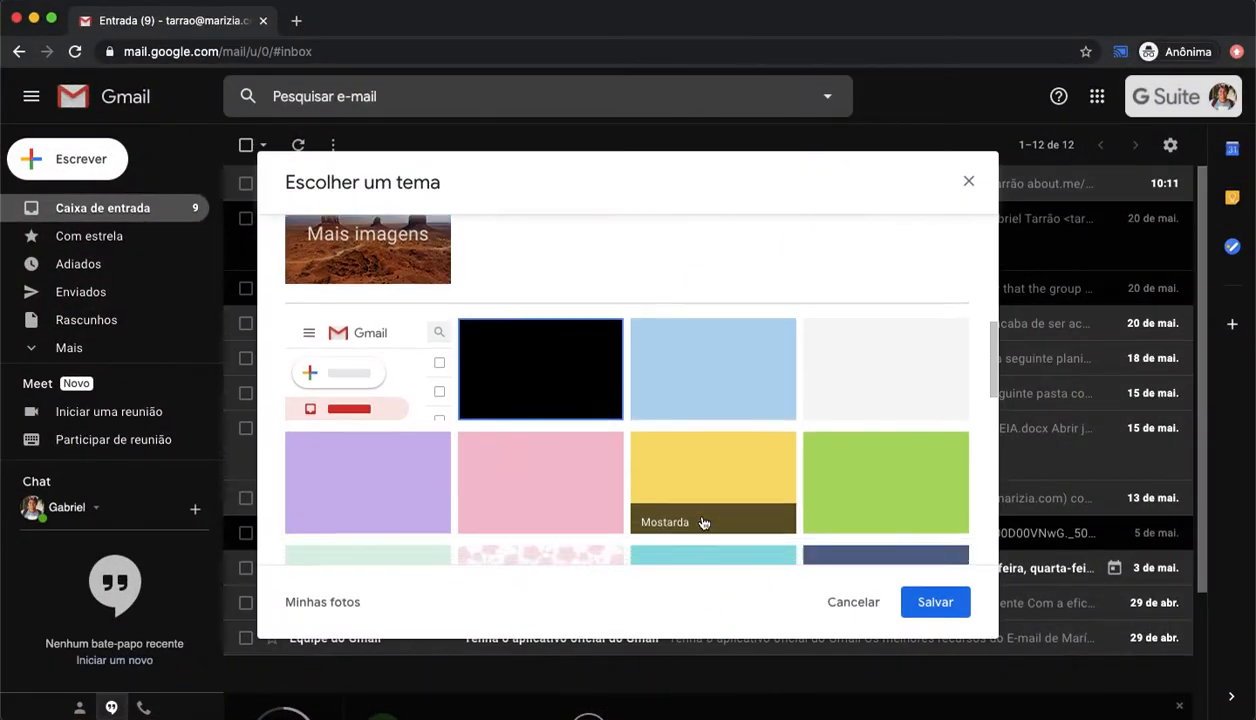
scroll(703, 521, up, 1)
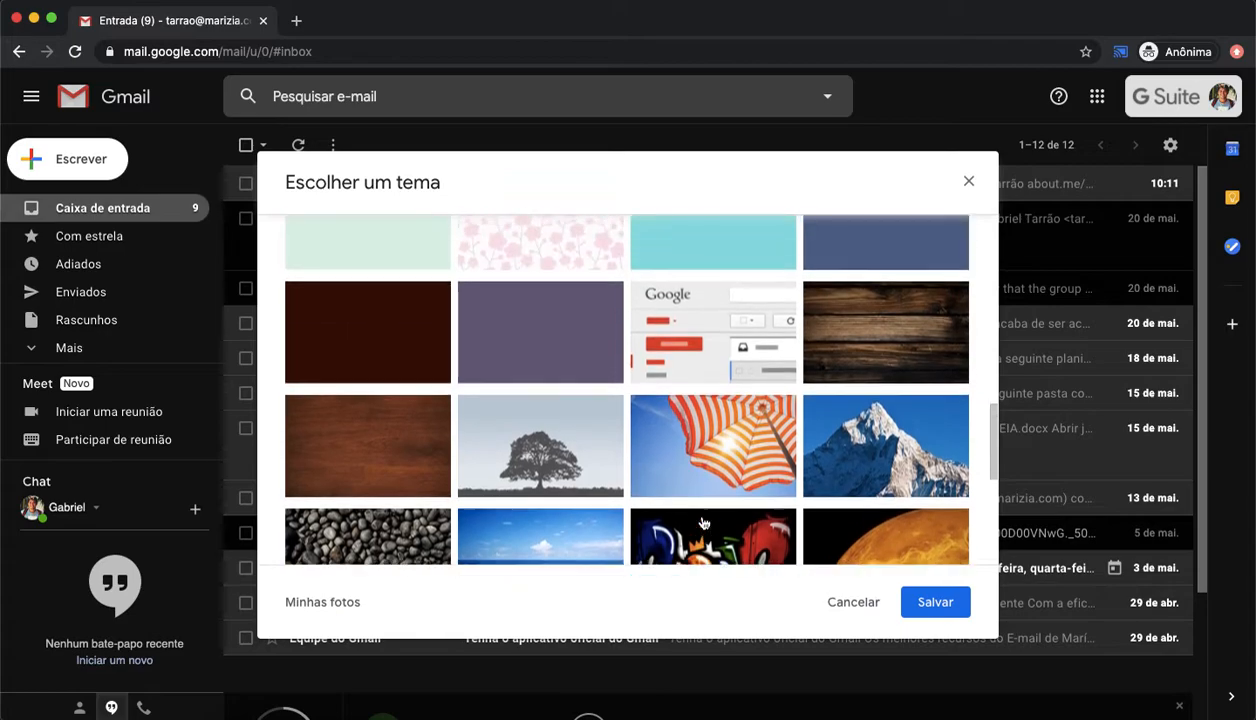
scroll(703, 521, down, 3)
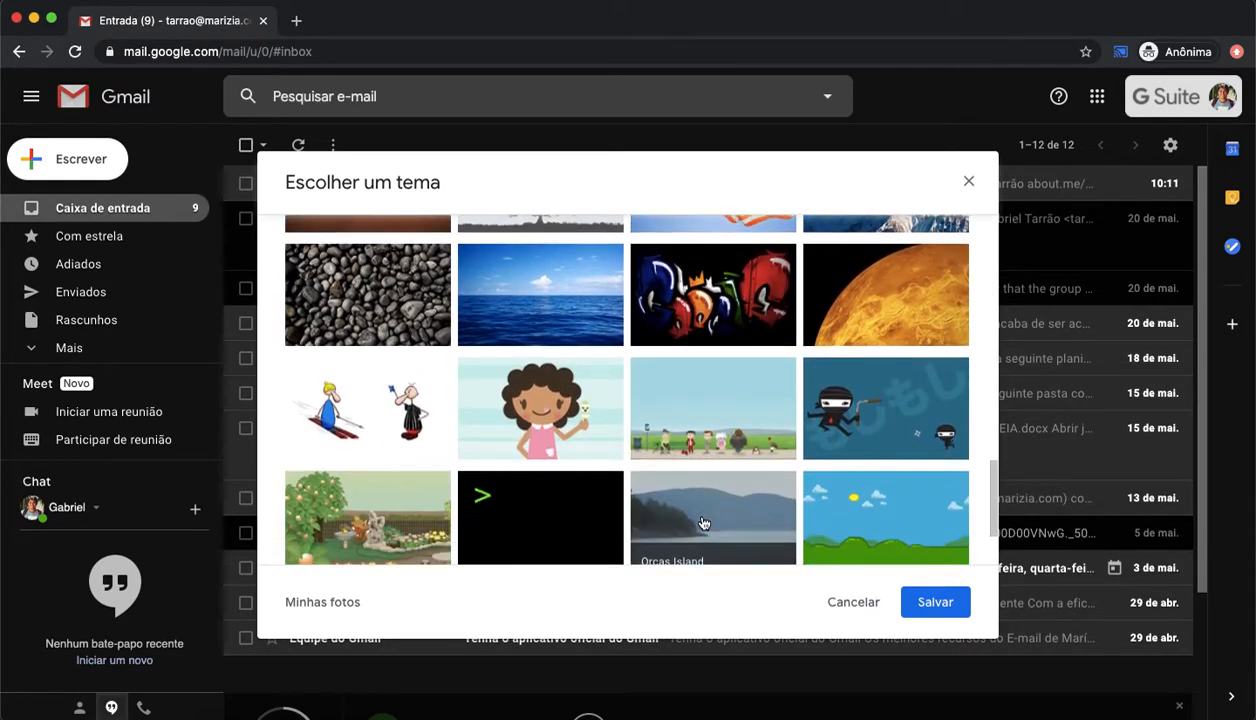
scroll(703, 522, down, 3)
scroll(703, 522, up, 3)
scroll(703, 522, up, 10)
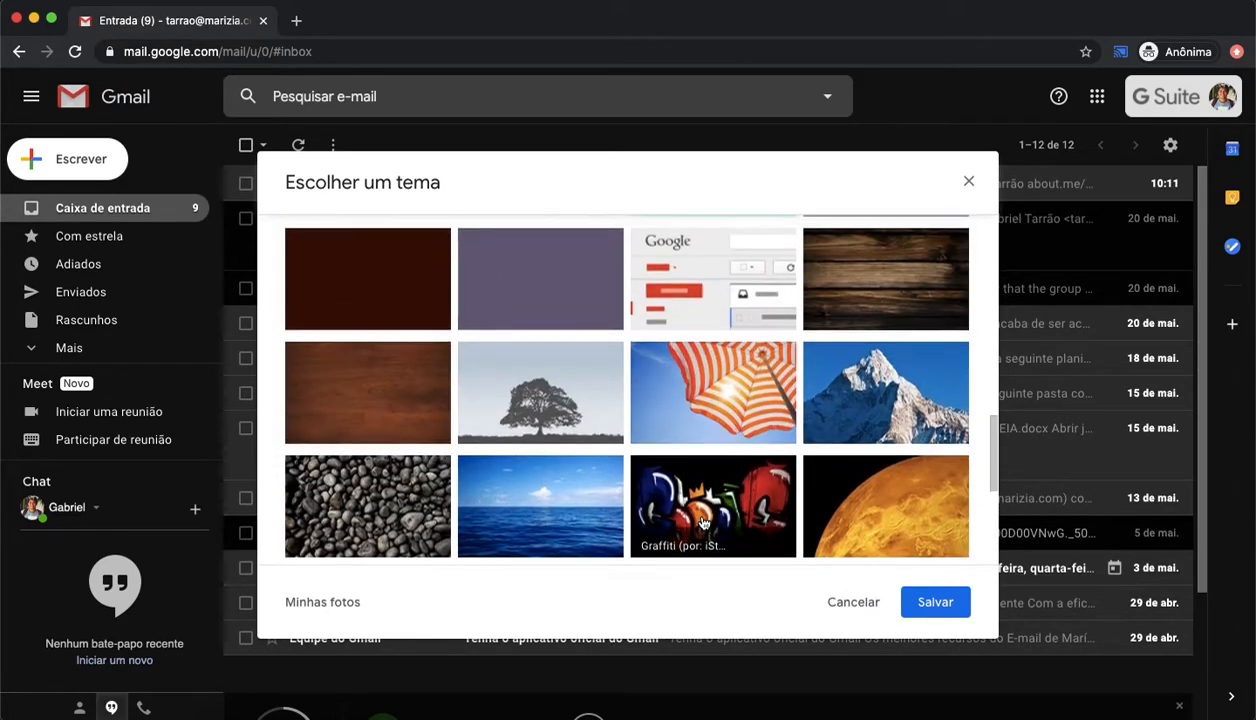
scroll(703, 522, up, 2)
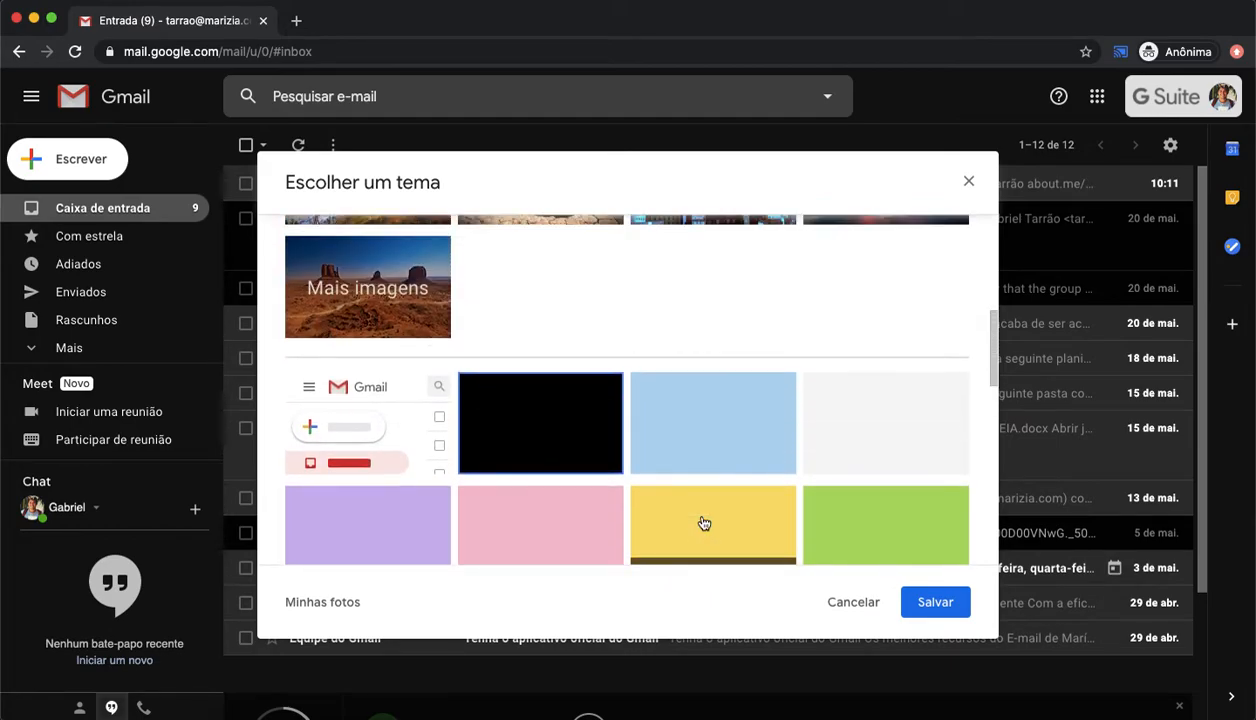
click(864, 395)
click(935, 602)
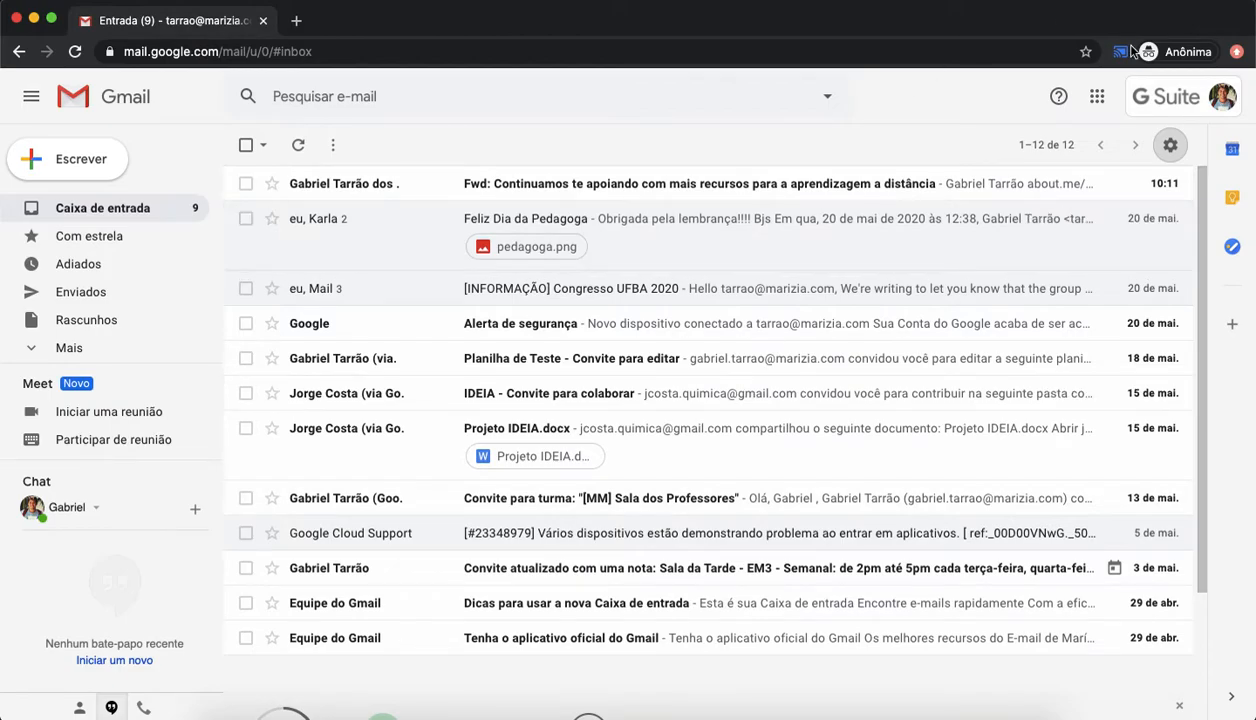
Step: Open the general settings and review the page size and undo-send period options
click(1168, 148)
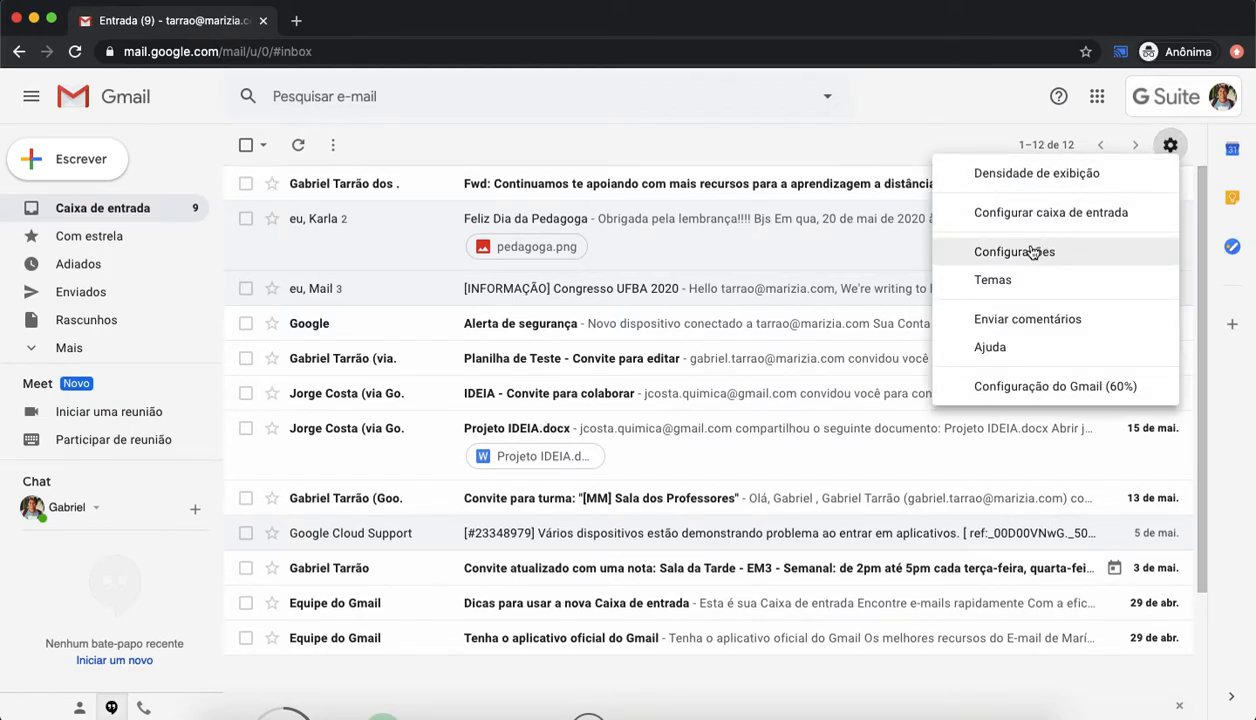
click(1029, 254)
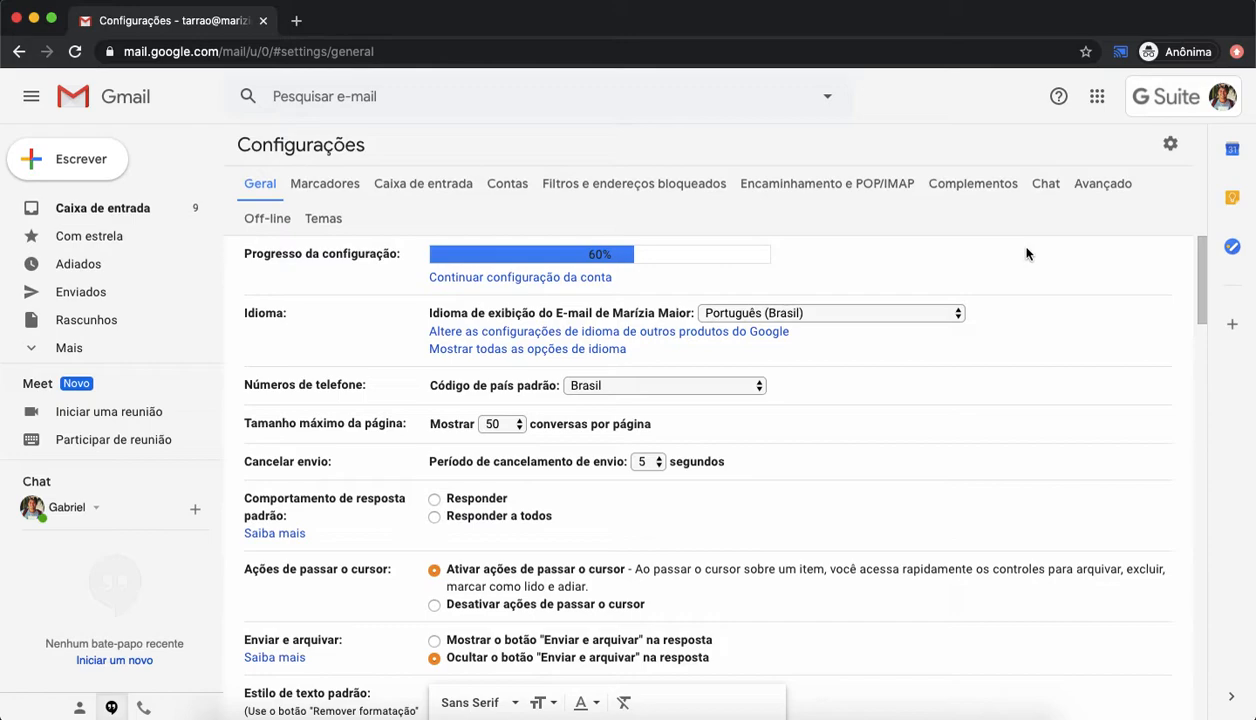
click(505, 425)
click(509, 428)
click(502, 425)
click(588, 430)
click(516, 429)
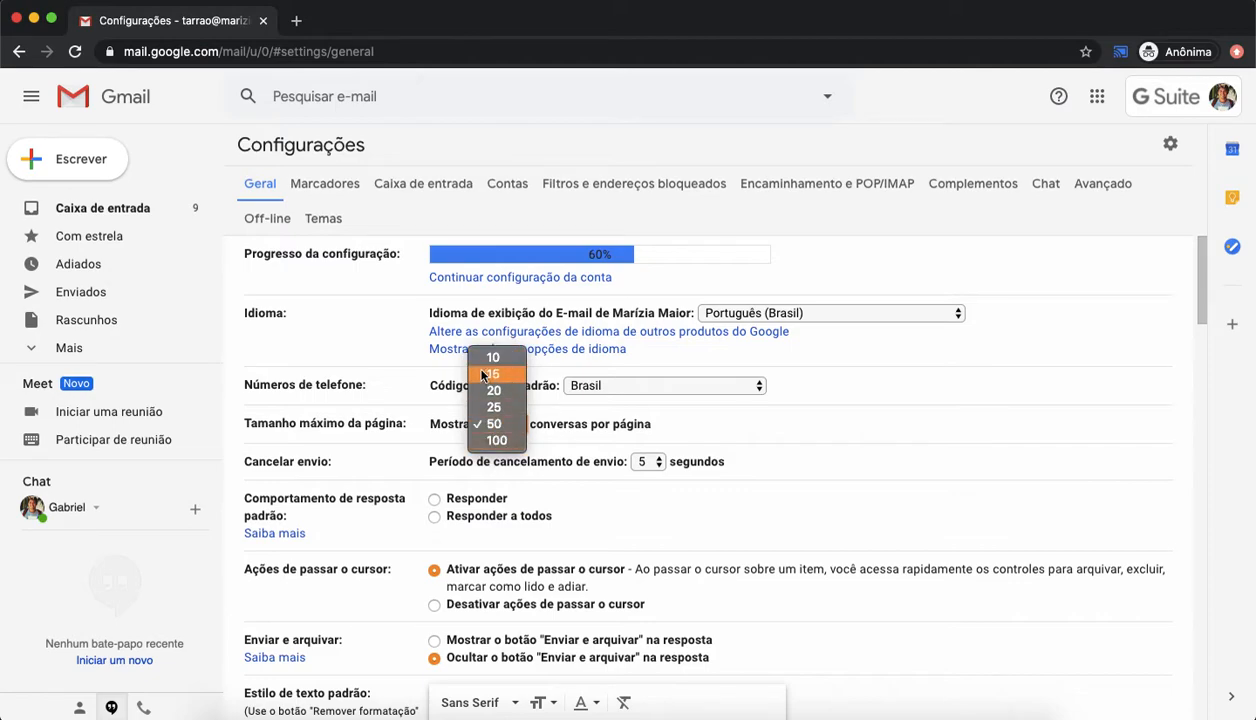
click(552, 431)
click(577, 440)
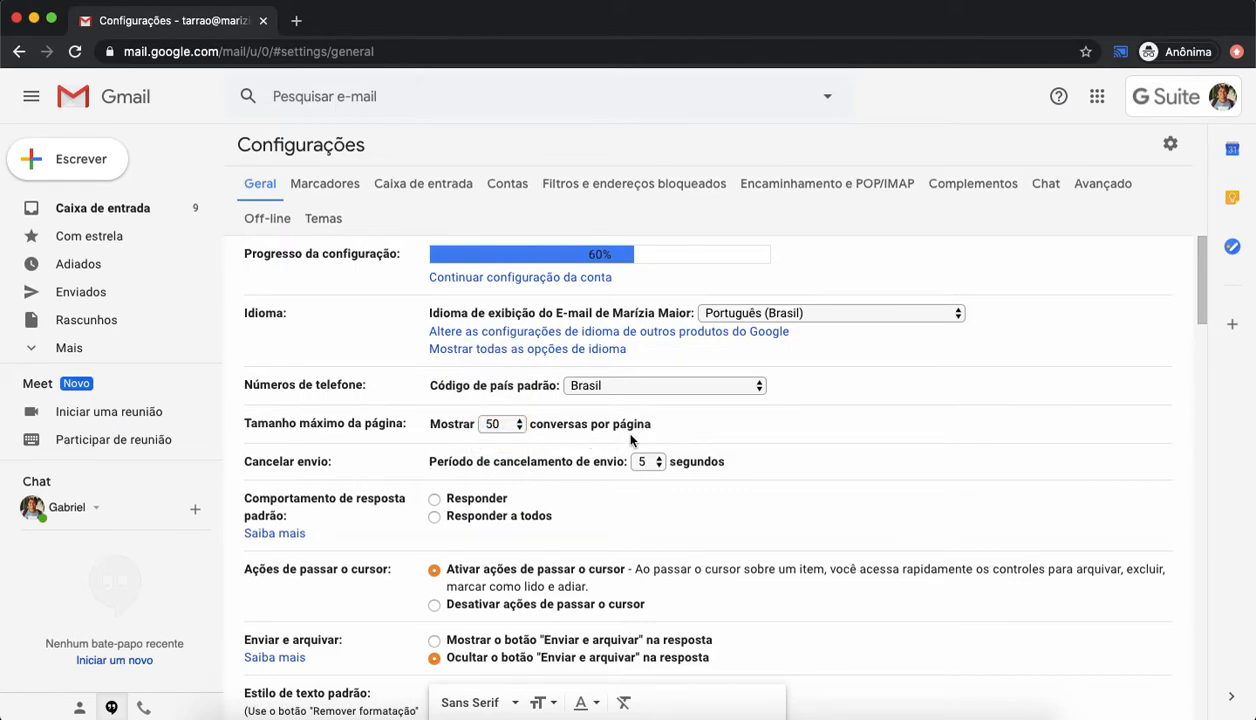
click(645, 466)
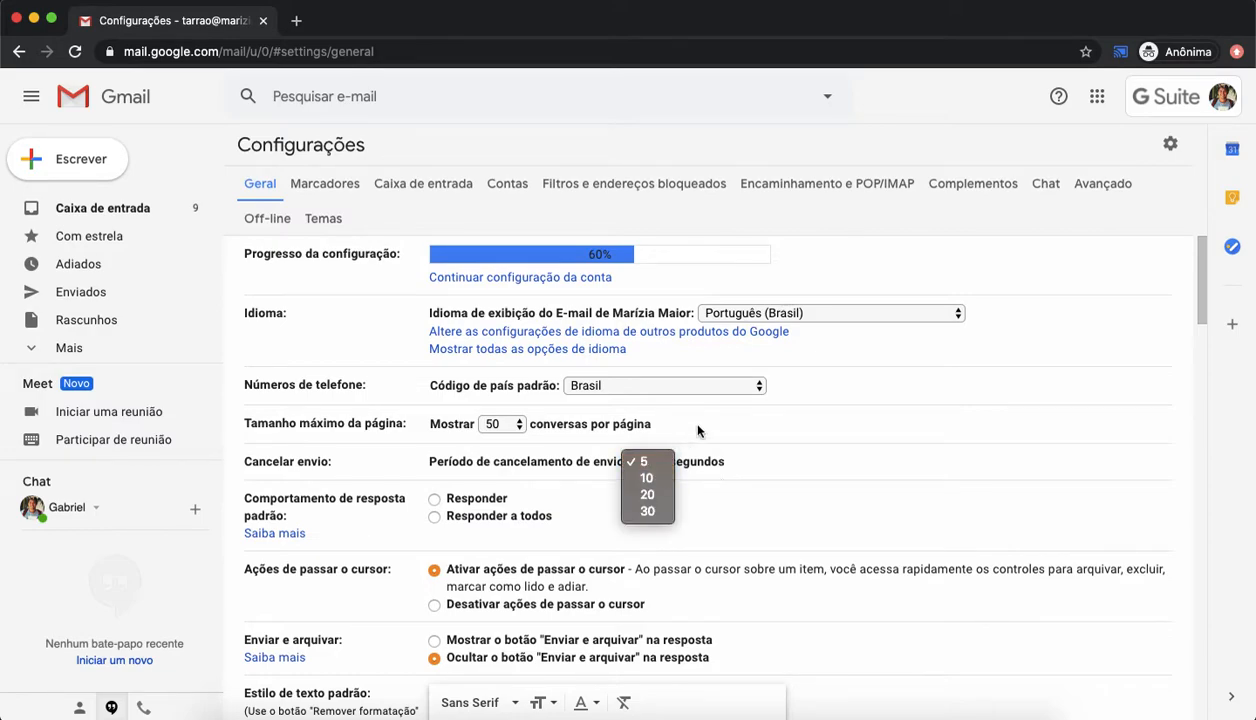
click(774, 452)
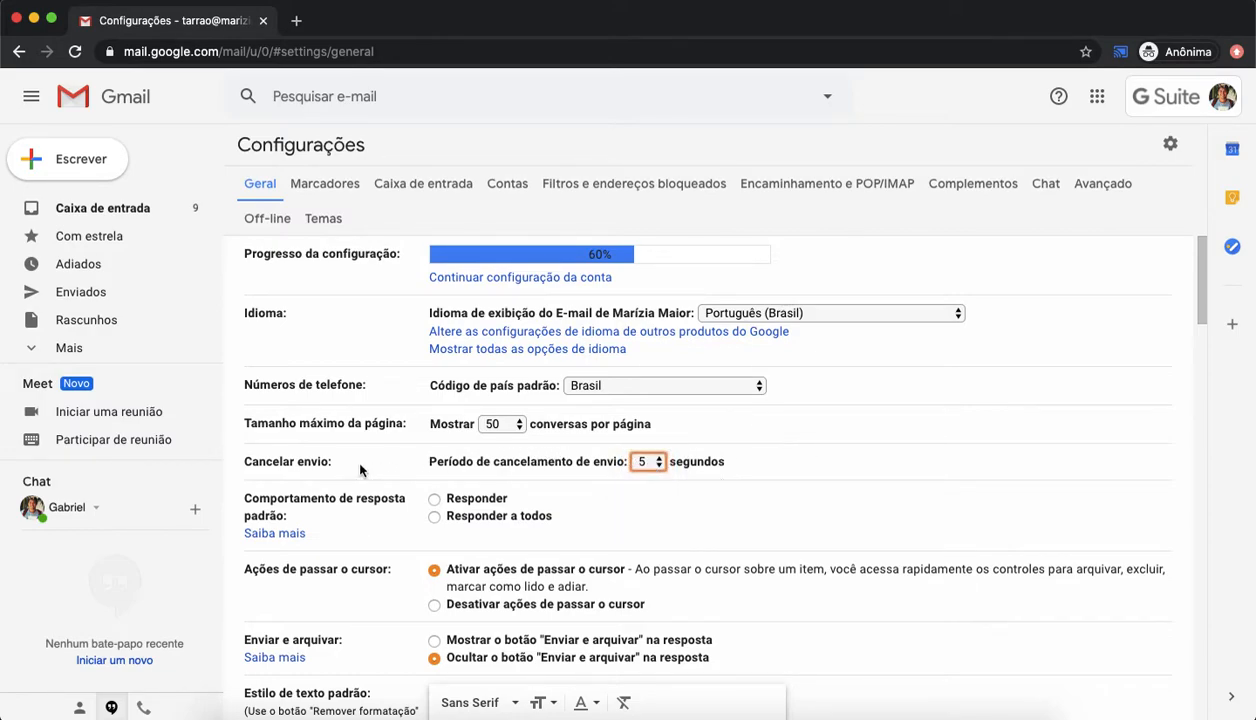
Step: Compose and send a test message with subject Teste to a contact's address
click(94, 158)
text(tarrao)
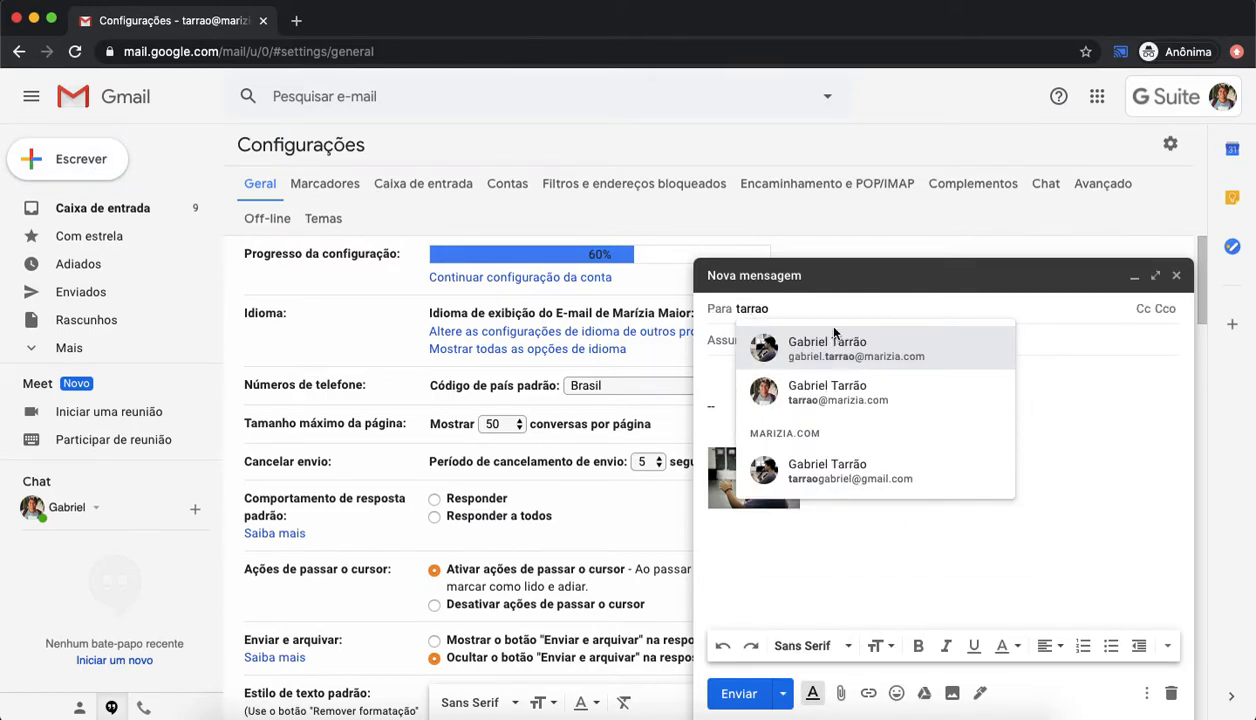
click(822, 347)
click(784, 336)
text(Teste)
click(745, 694)
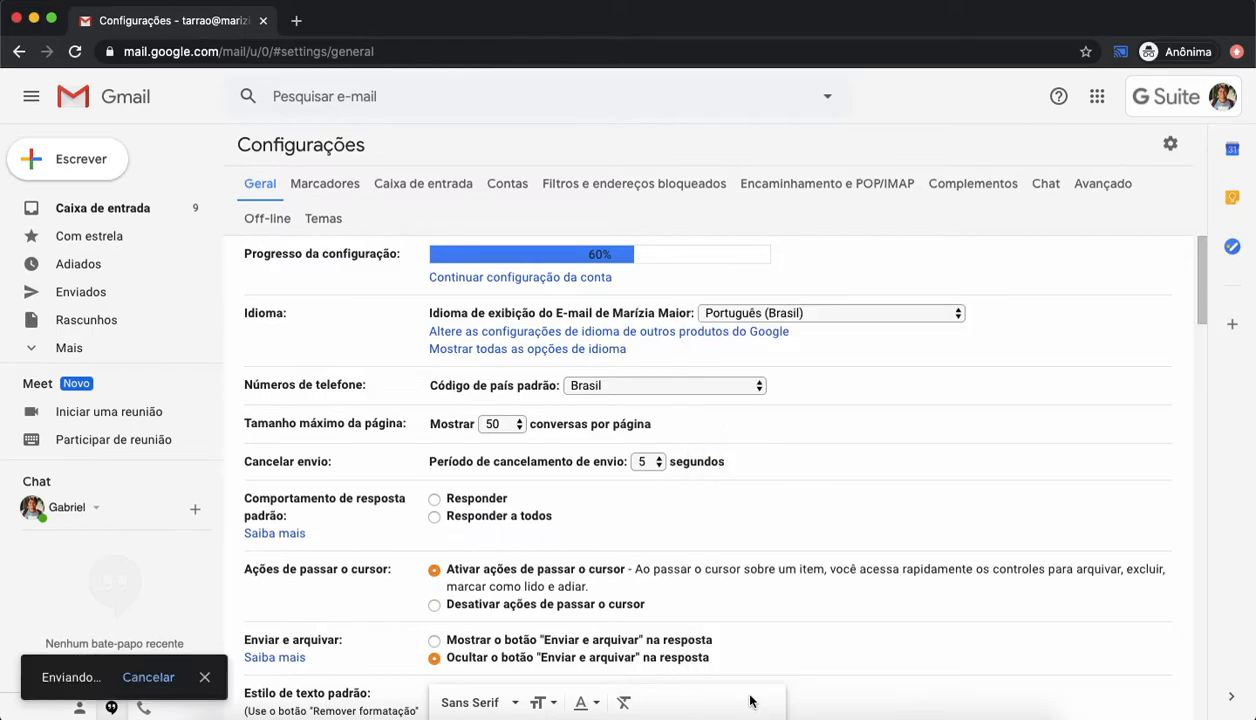
Step: Undo sending the test message and discard its draft
click(204, 678)
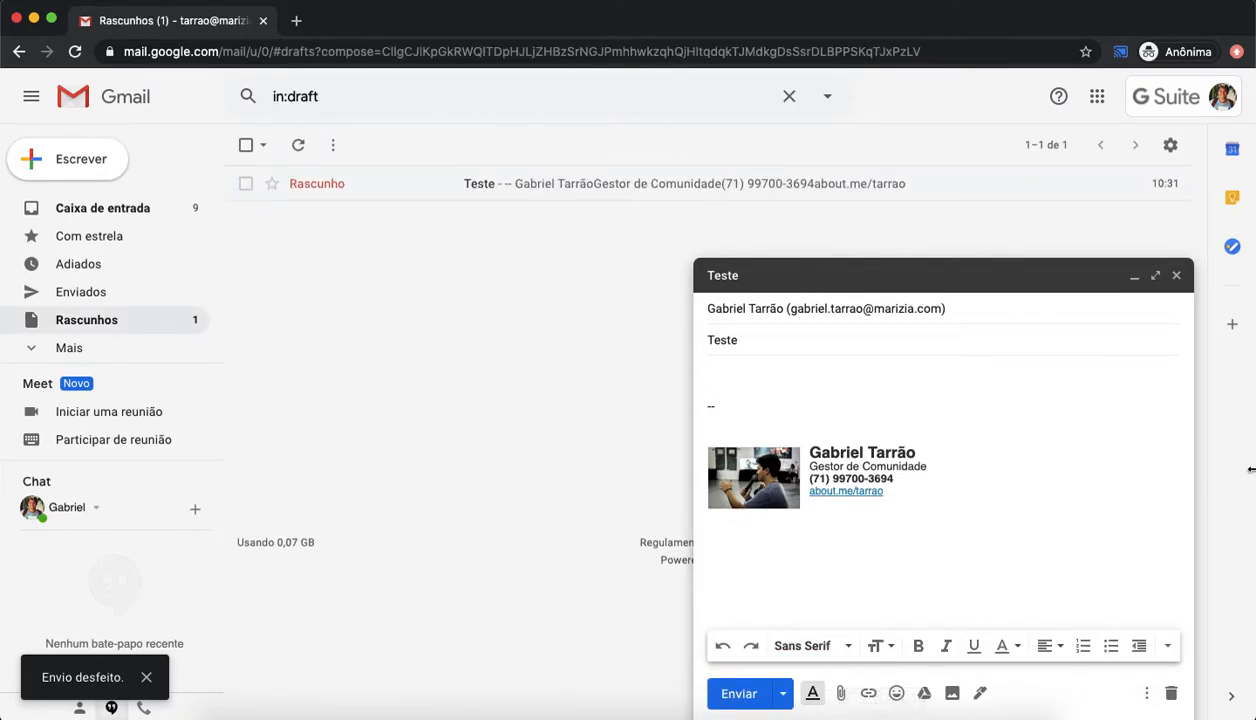
click(1173, 695)
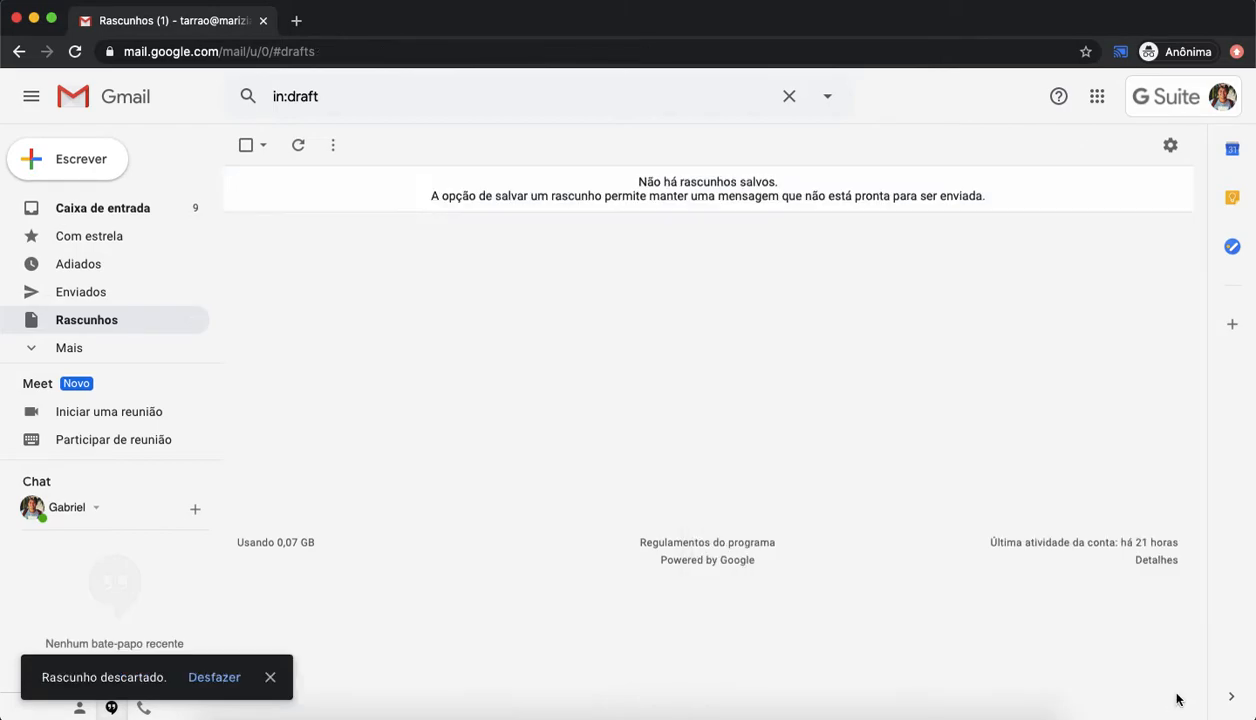
Step: Return to the general settings and set the undo-send period to 10 seconds
click(20, 55)
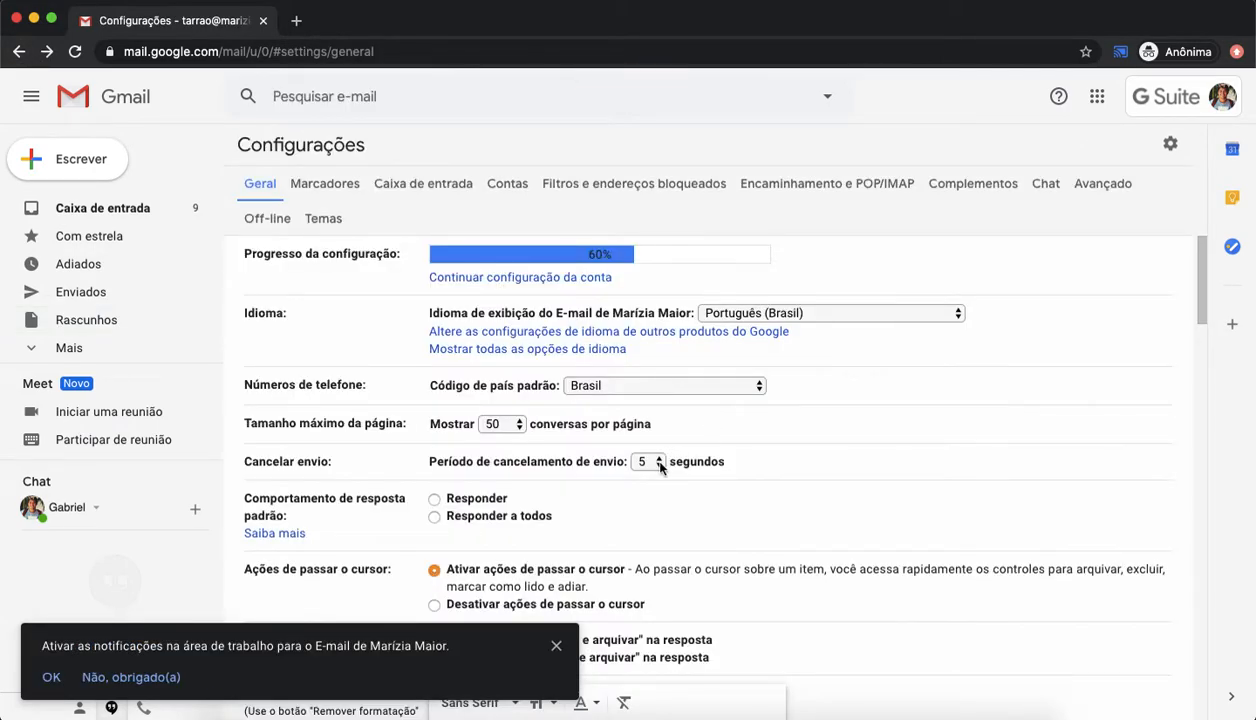
click(660, 466)
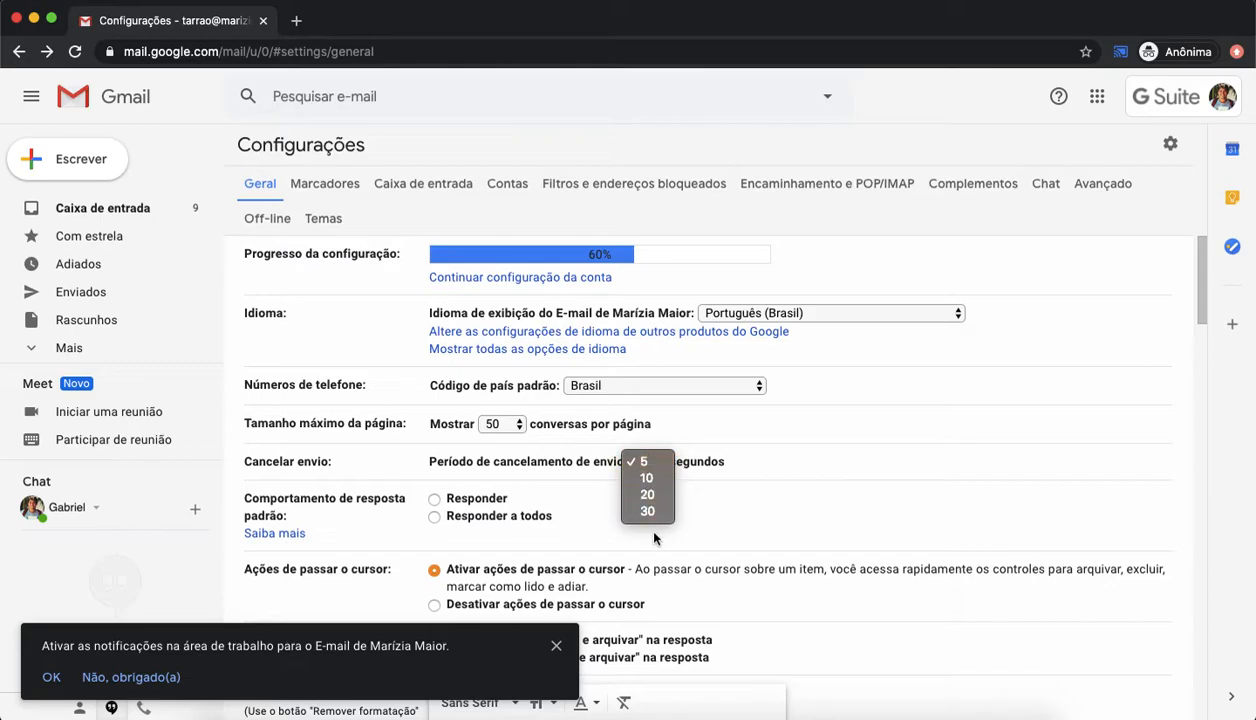
click(648, 462)
click(897, 430)
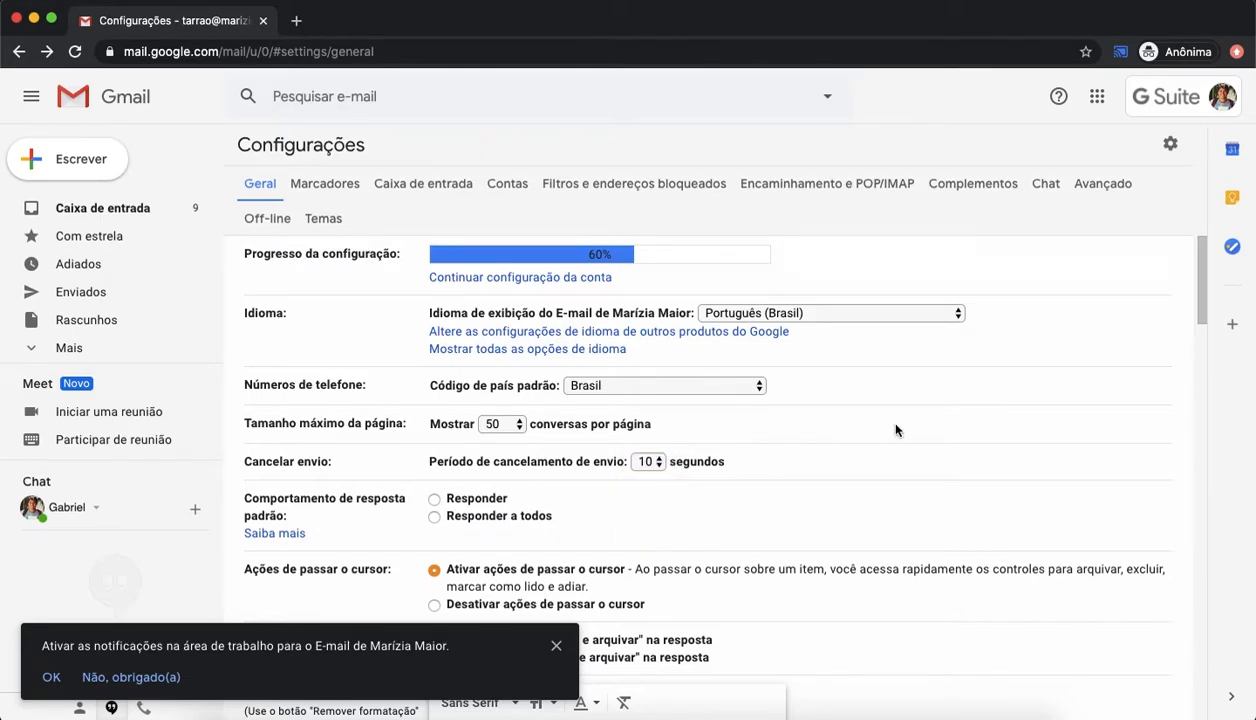
Step: Review the general settings, dismissing the desktop notifications prompt and checking the default text style font options
scroll(573, 490, down, 3)
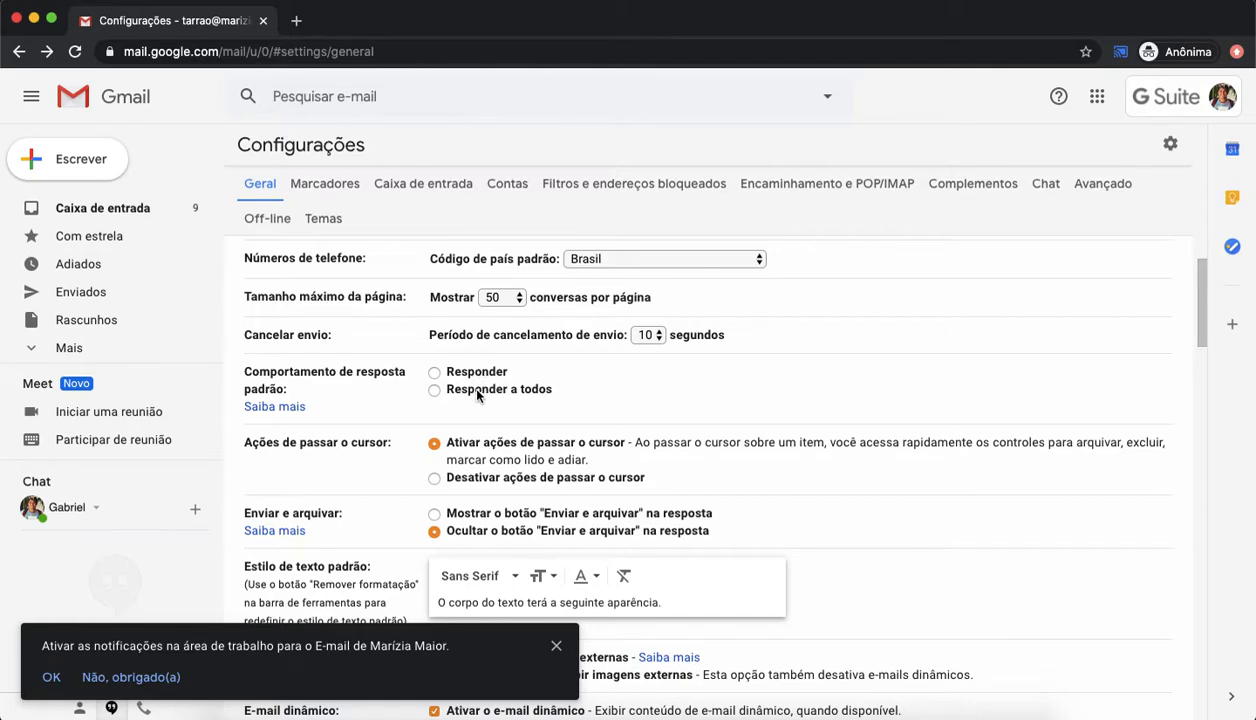
scroll(477, 395, down, 3)
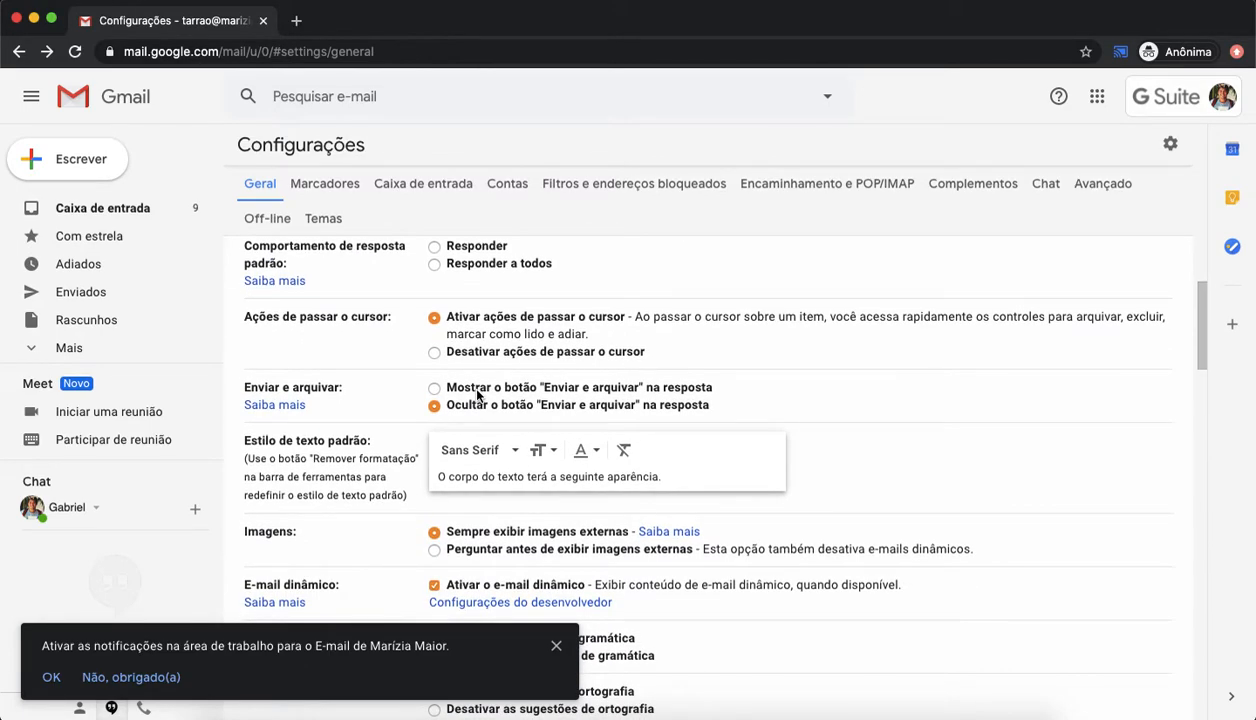
scroll(550, 360, down, 2)
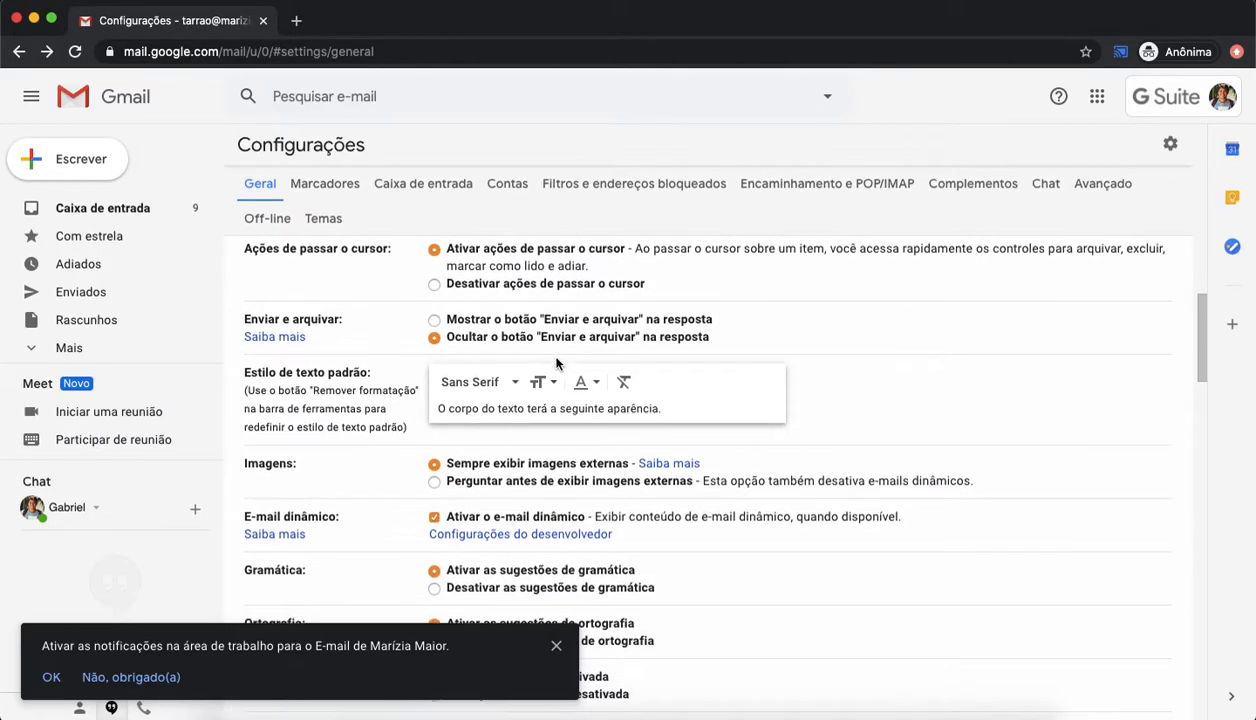
scroll(556, 362, up, 2)
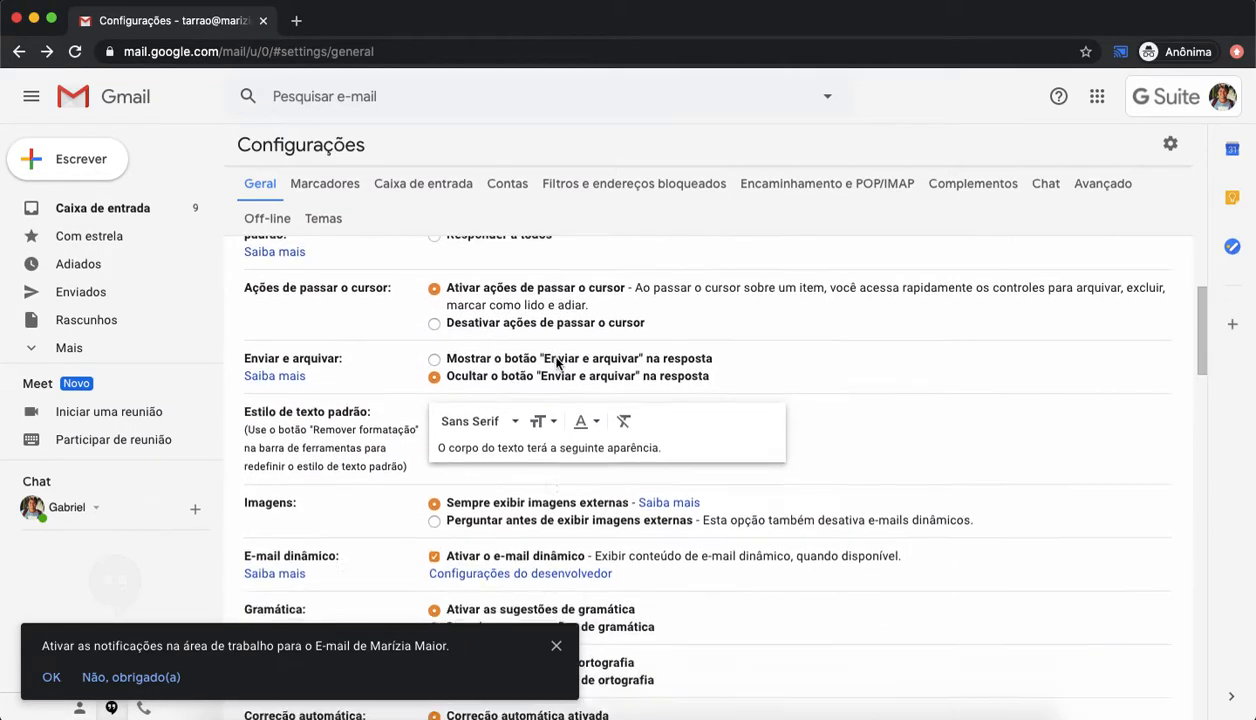
scroll(556, 362, down, 10)
scroll(556, 362, down, 10)
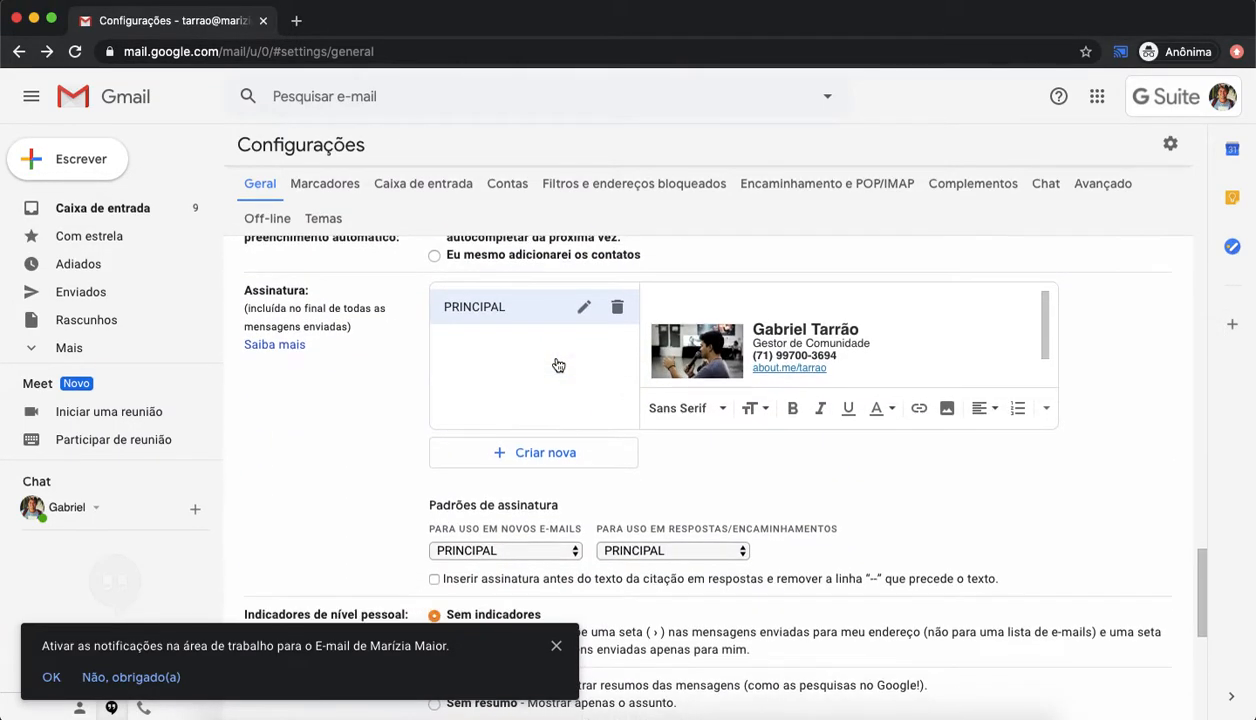
scroll(556, 362, up, 4)
scroll(556, 358, up, 10)
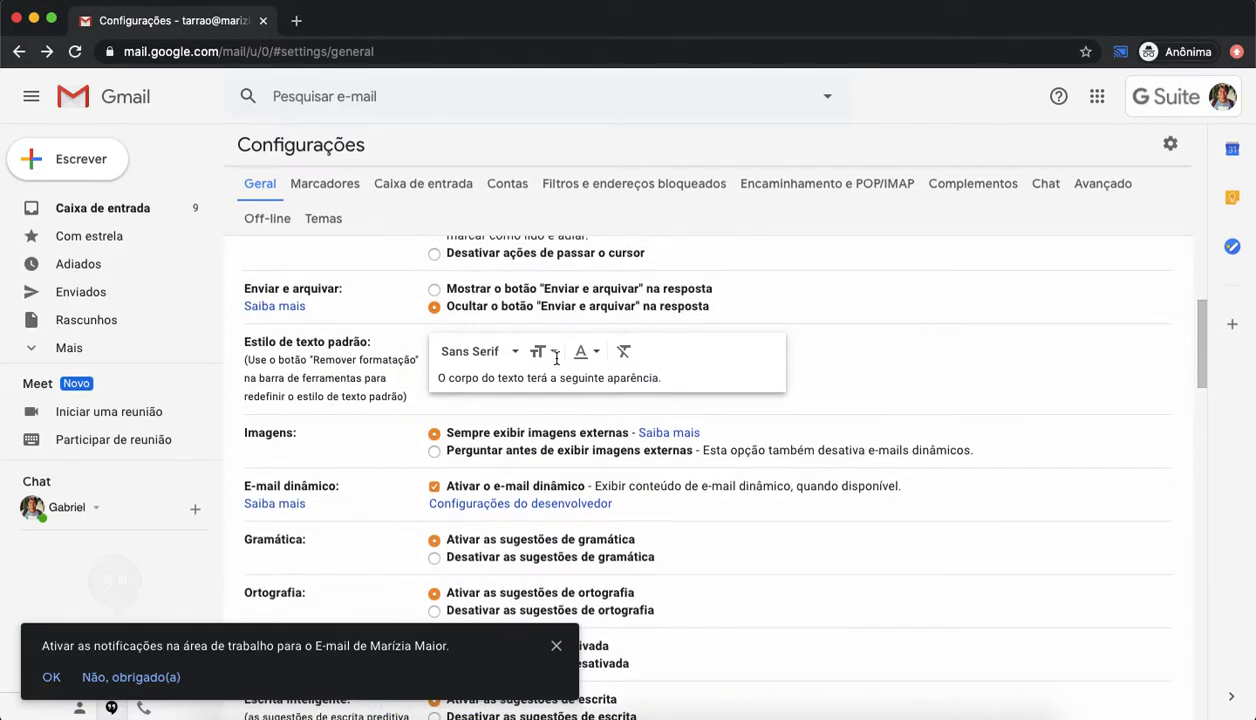
click(556, 645)
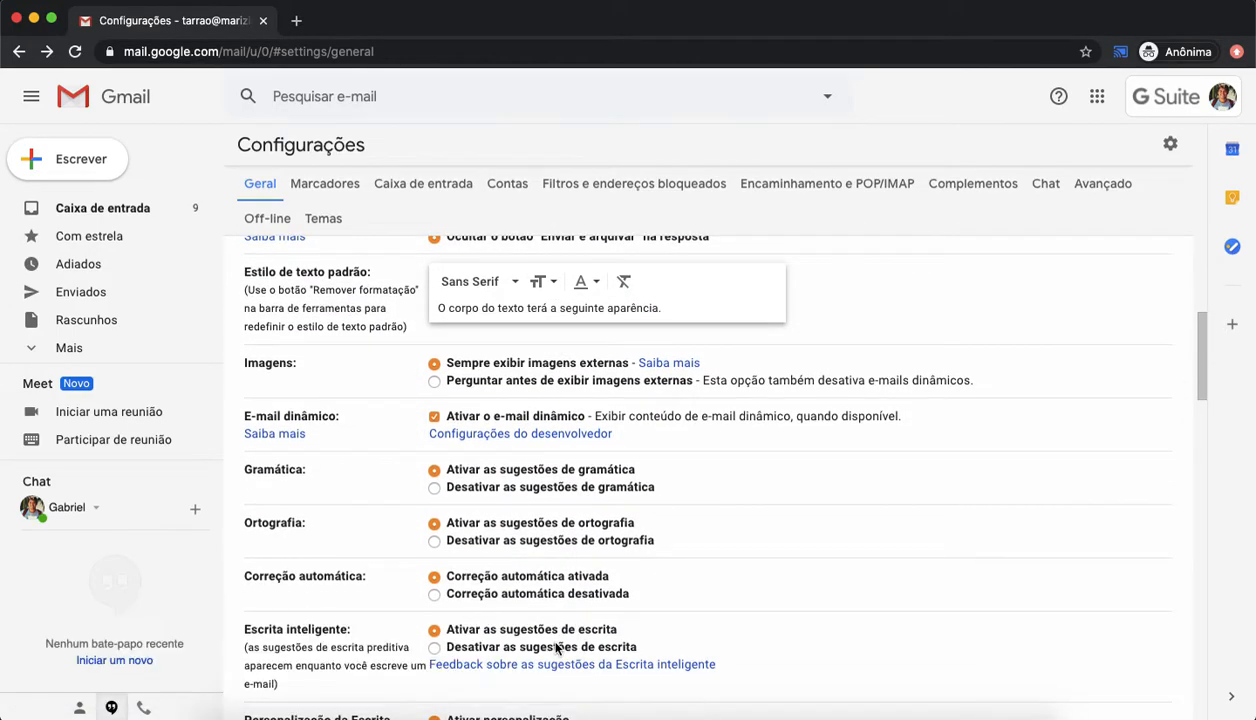
scroll(505, 460, up, 1)
scroll(505, 460, up, 2)
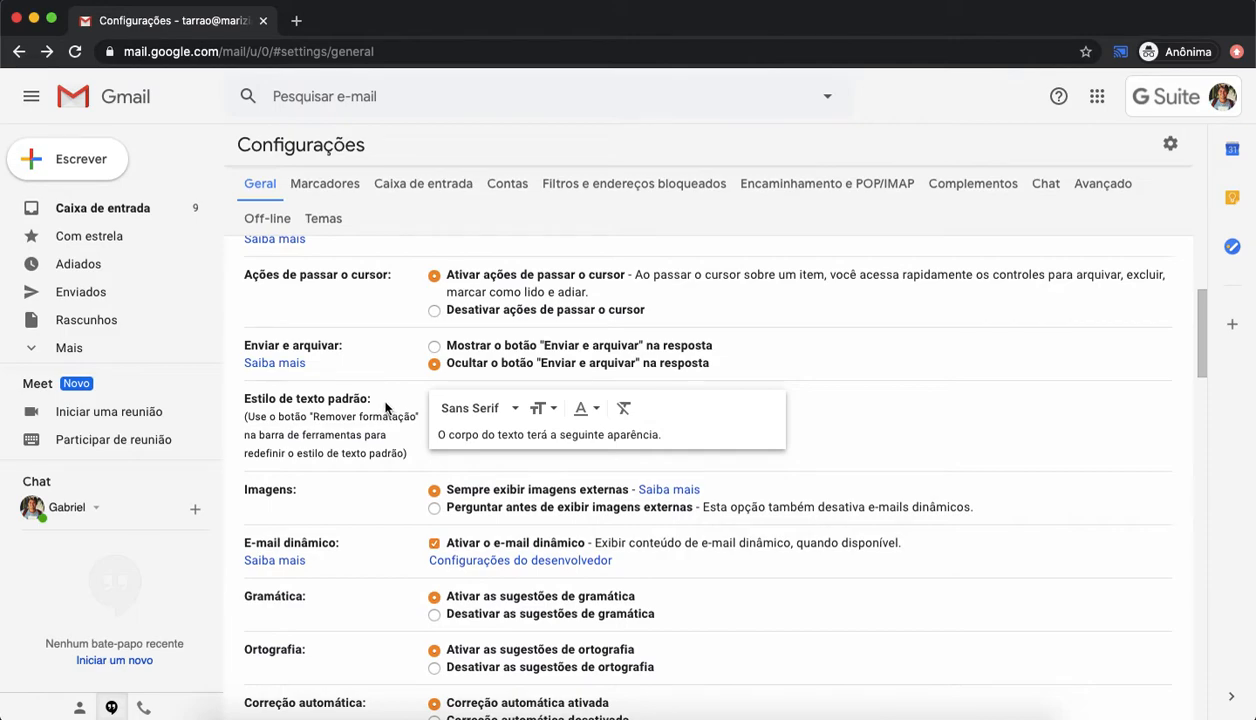
click(514, 409)
click(825, 436)
Step: Type sample text in a new message and discard it
click(68, 160)
click(775, 372)
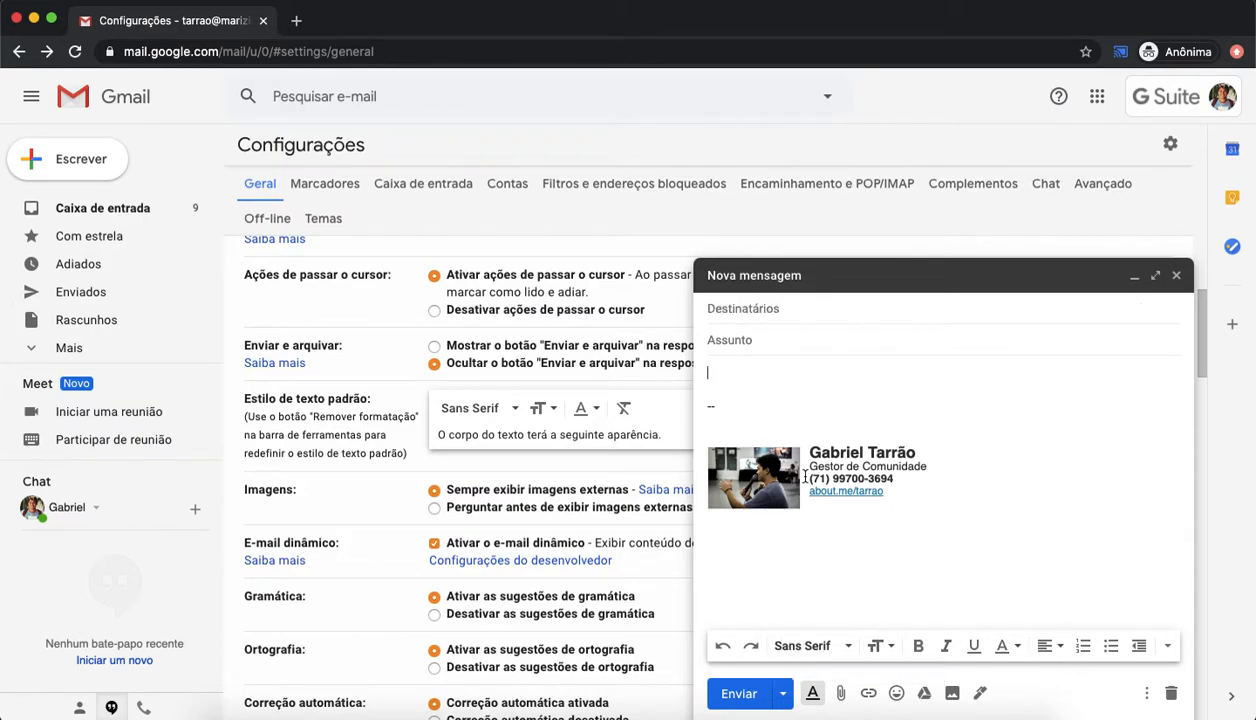
text(asdadsadsadsads)
click(1168, 692)
Step: Set the default text style font to Verdana
click(508, 410)
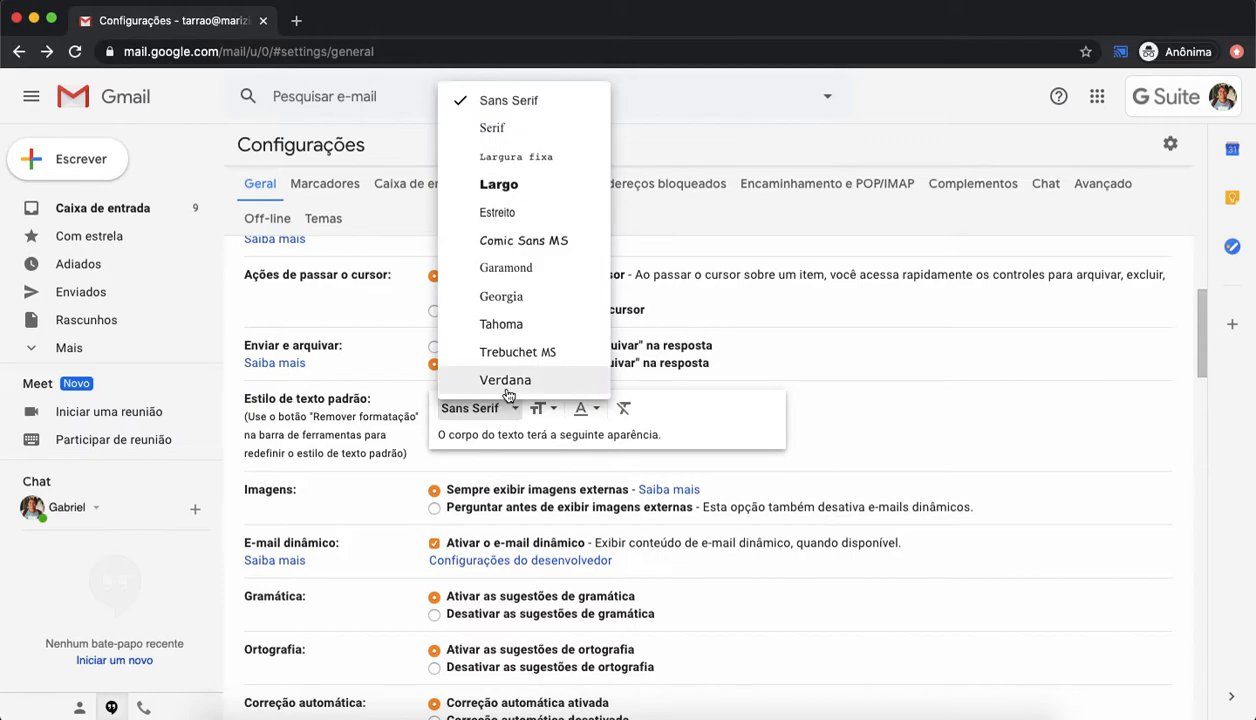
click(506, 390)
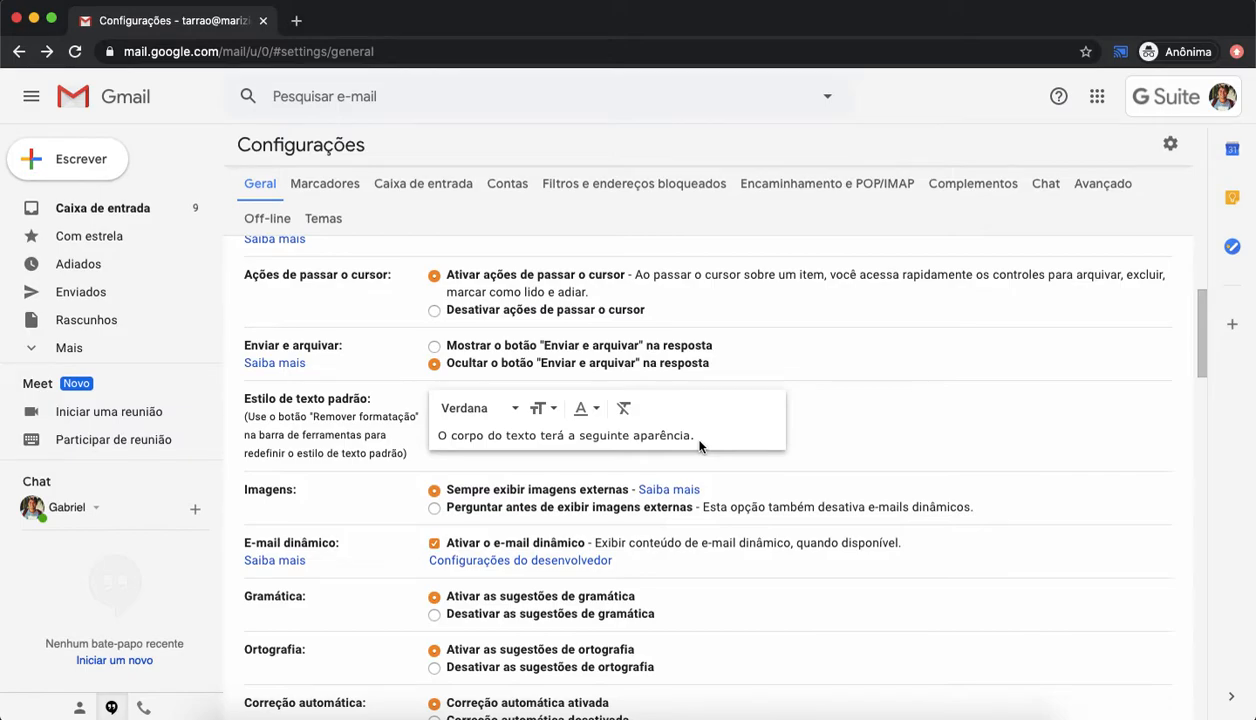
scroll(699, 446, down, 3)
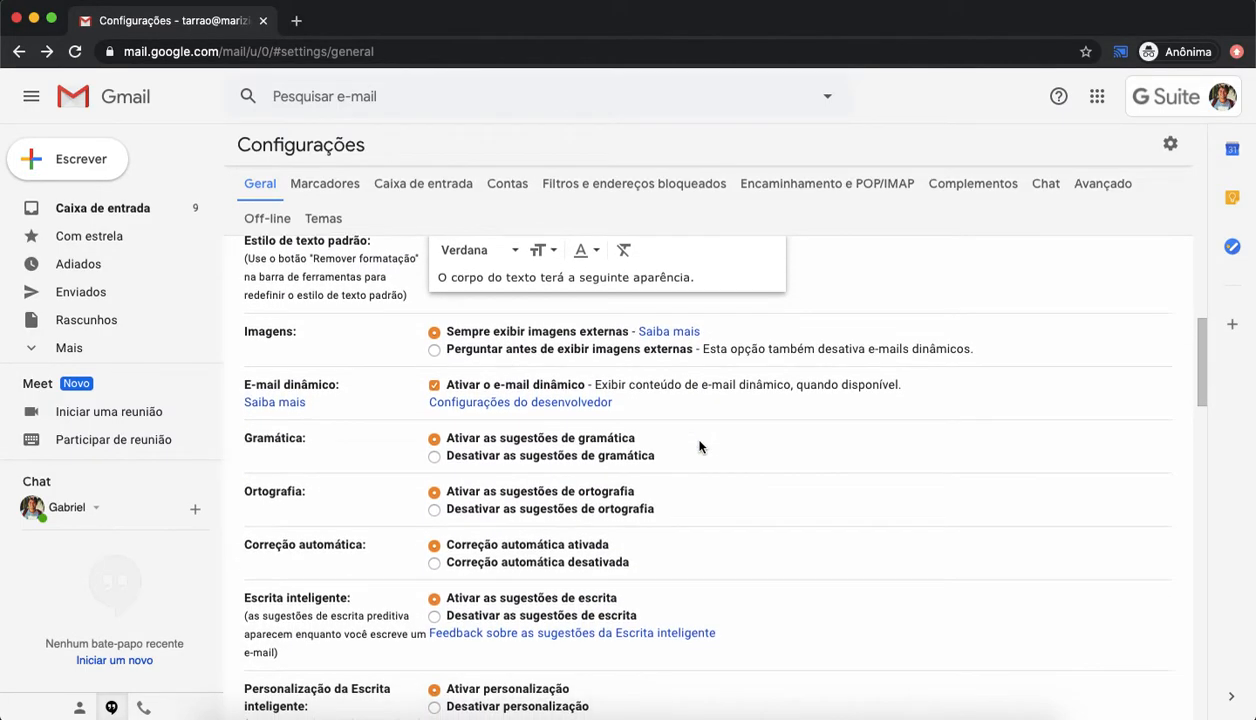
scroll(505, 545, down, 5)
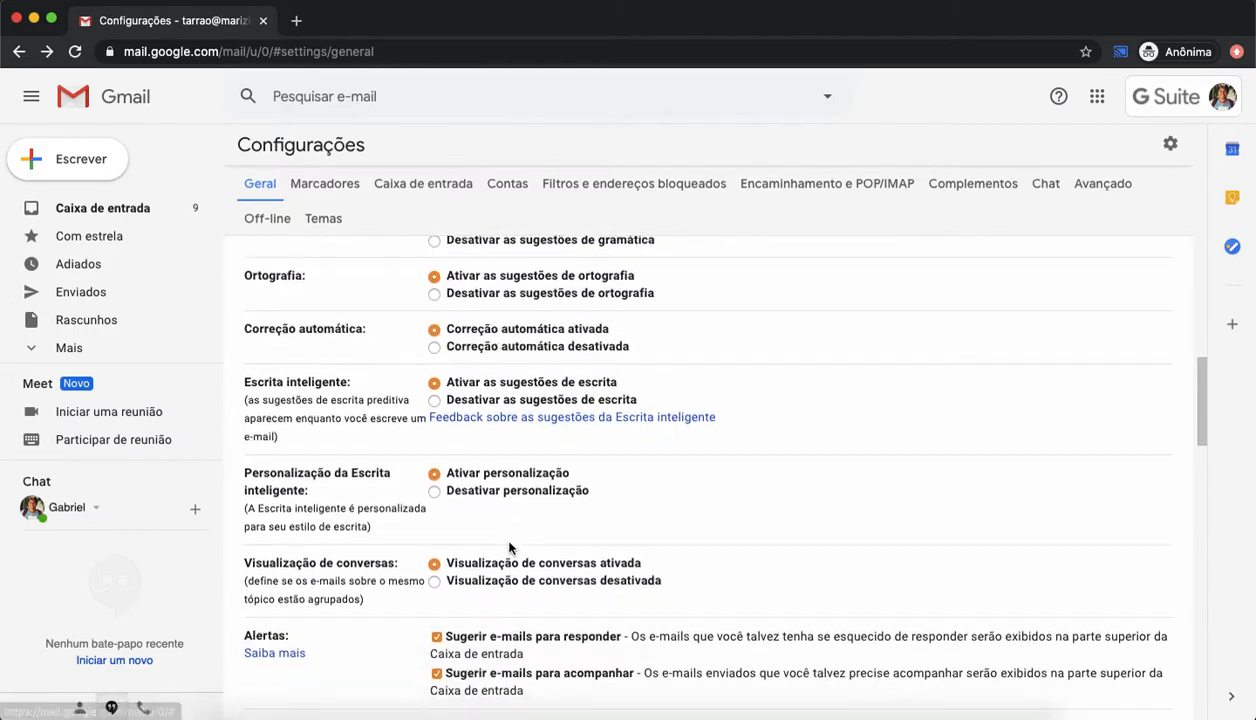
Step: Scroll through the general settings down to the signature section and review the options along the way
scroll(509, 548, down, 5)
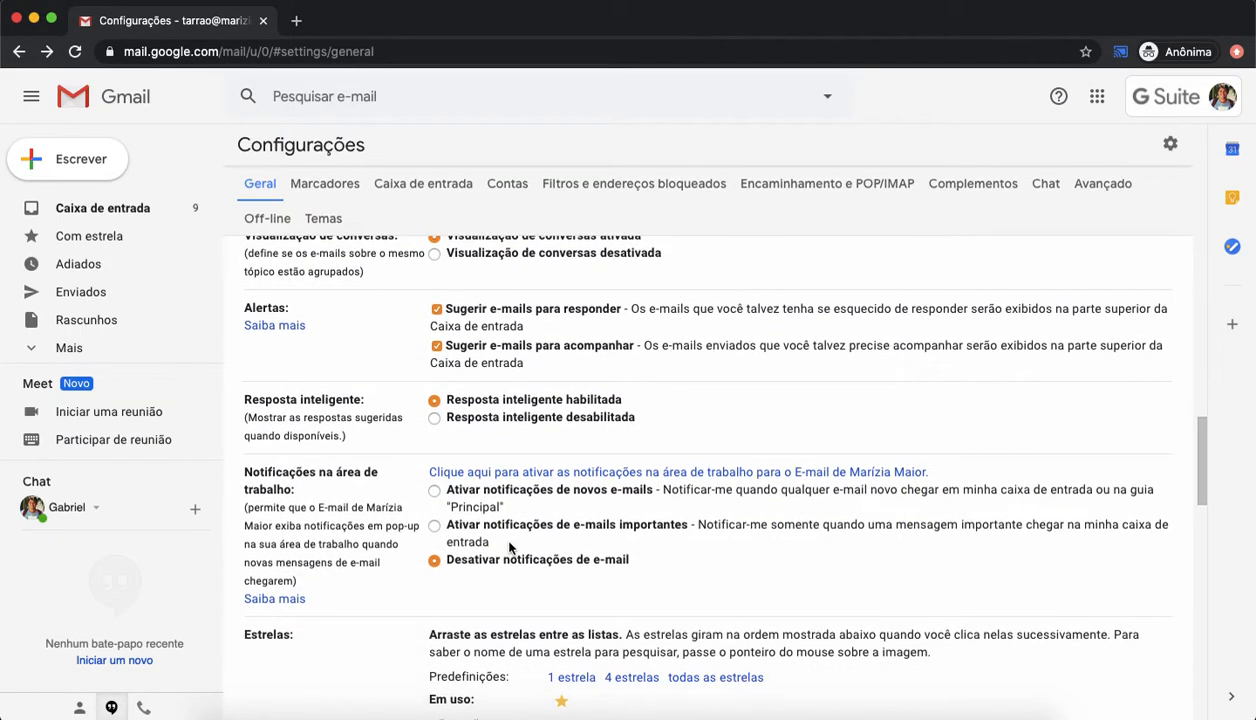
scroll(509, 548, down, 4)
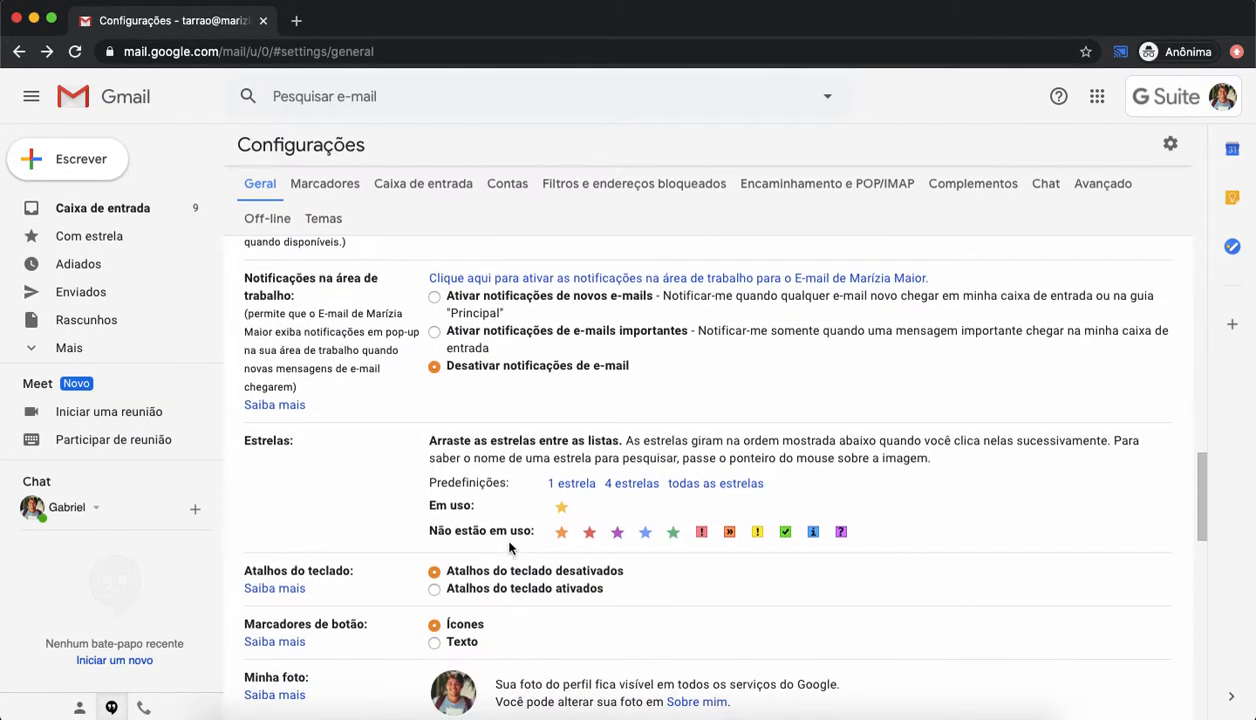
scroll(509, 545, up, 3)
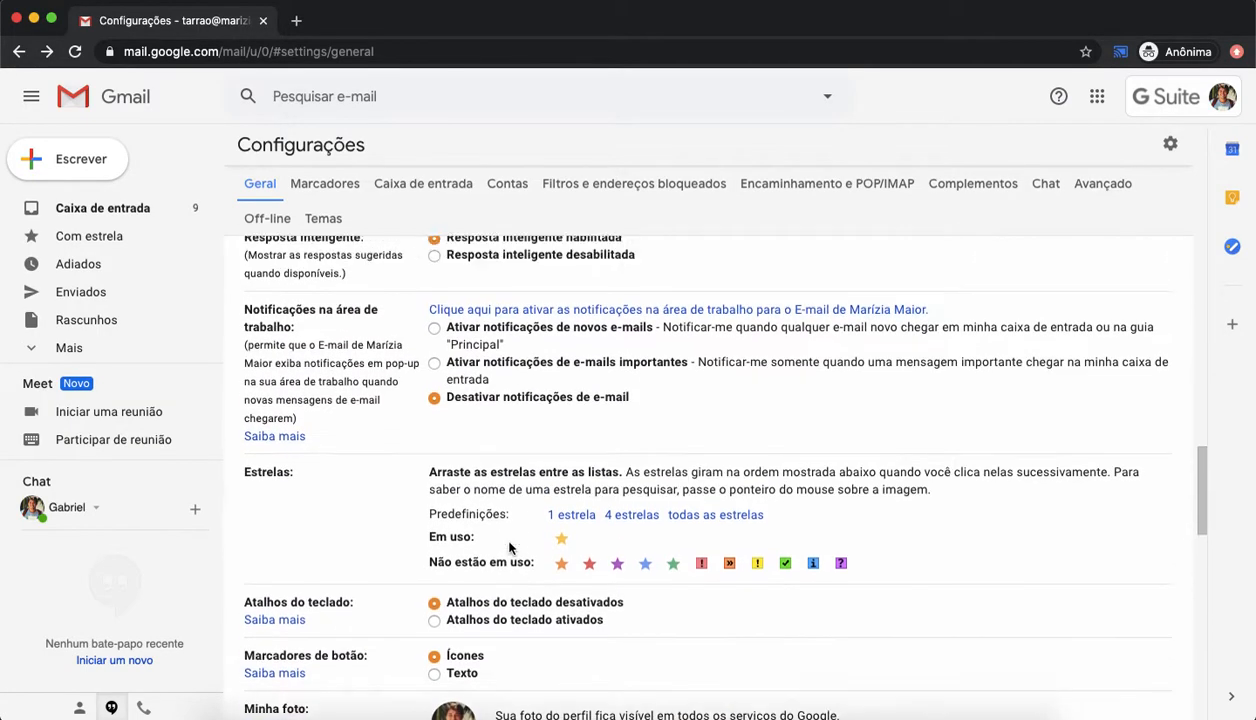
scroll(509, 543, down, 5)
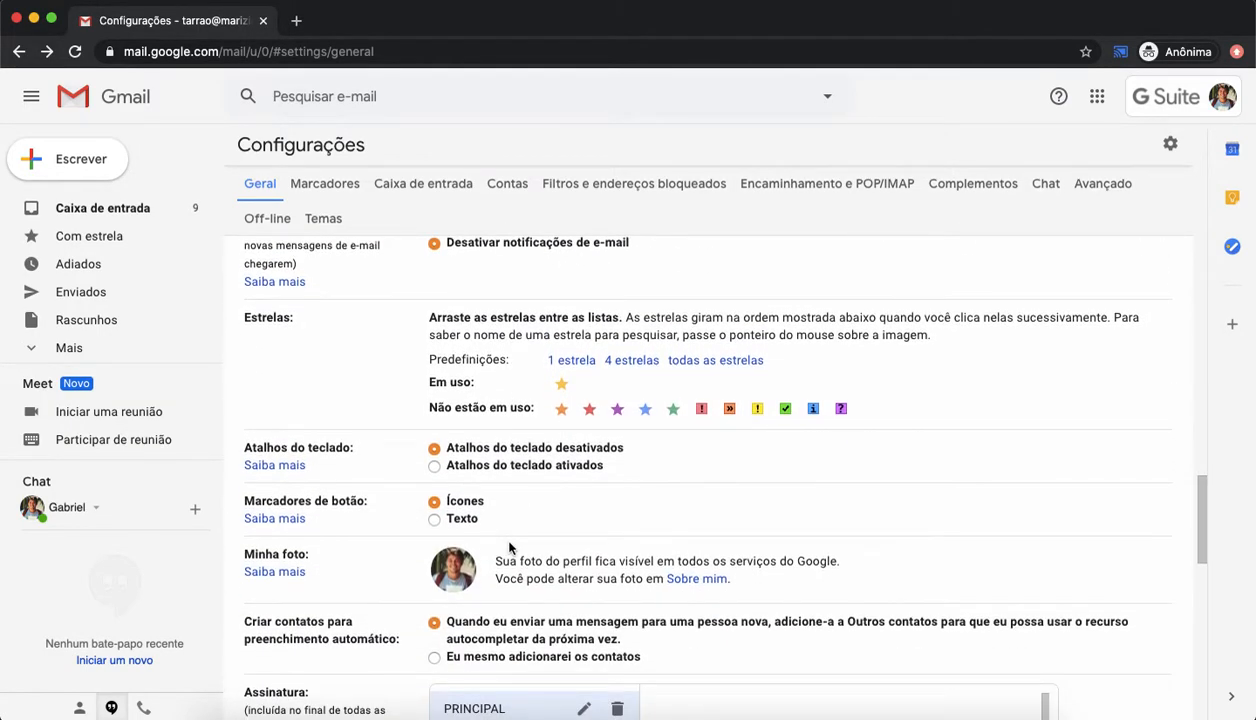
scroll(509, 548, down, 5)
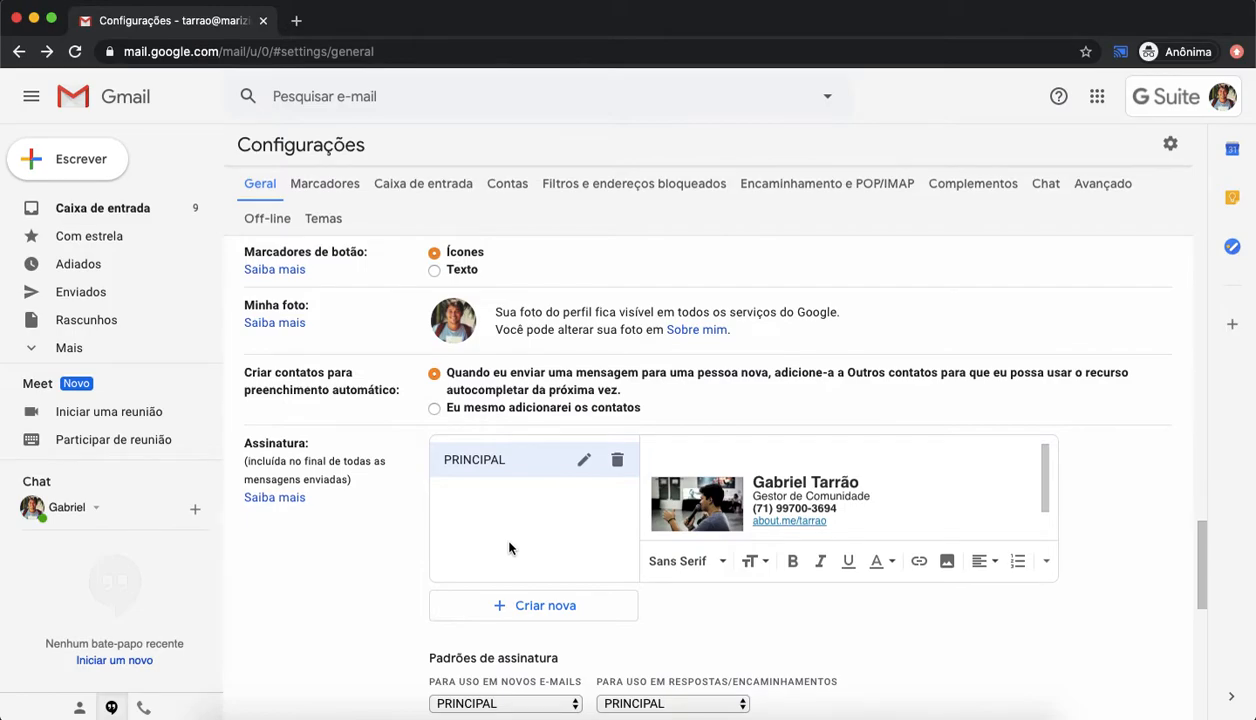
scroll(509, 548, up, 1)
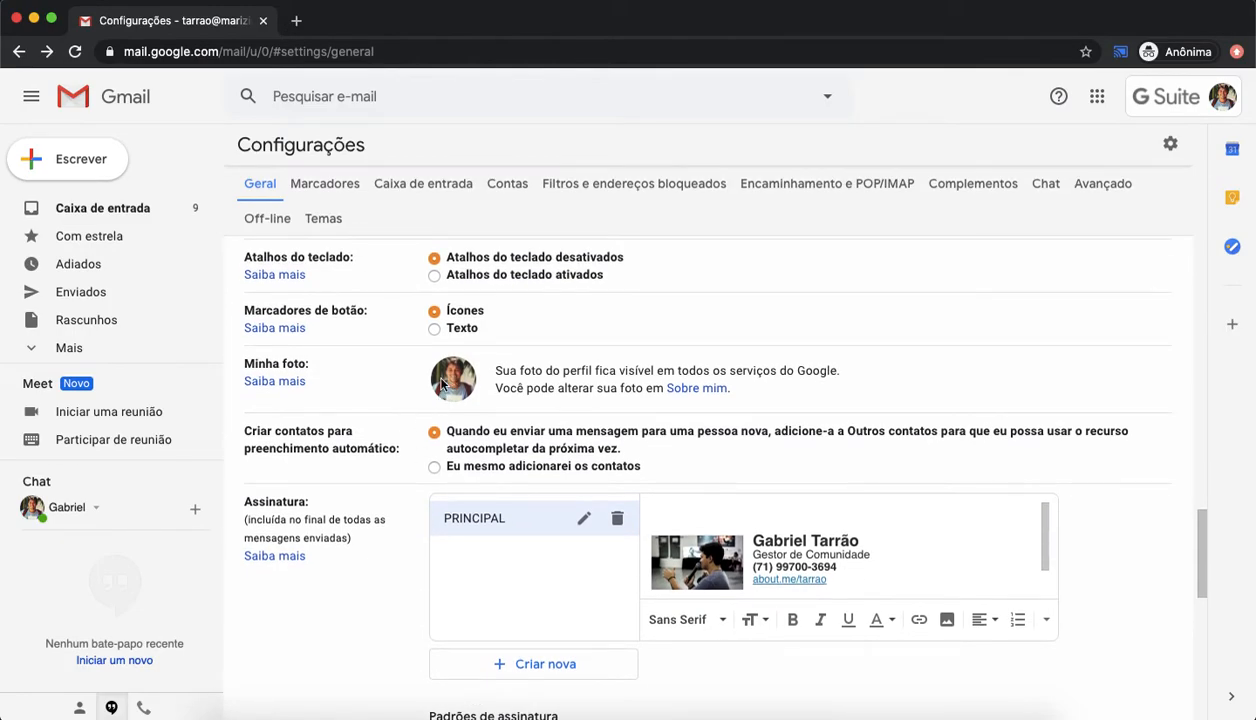
scroll(497, 445, up, 1)
scroll(499, 451, down, 3)
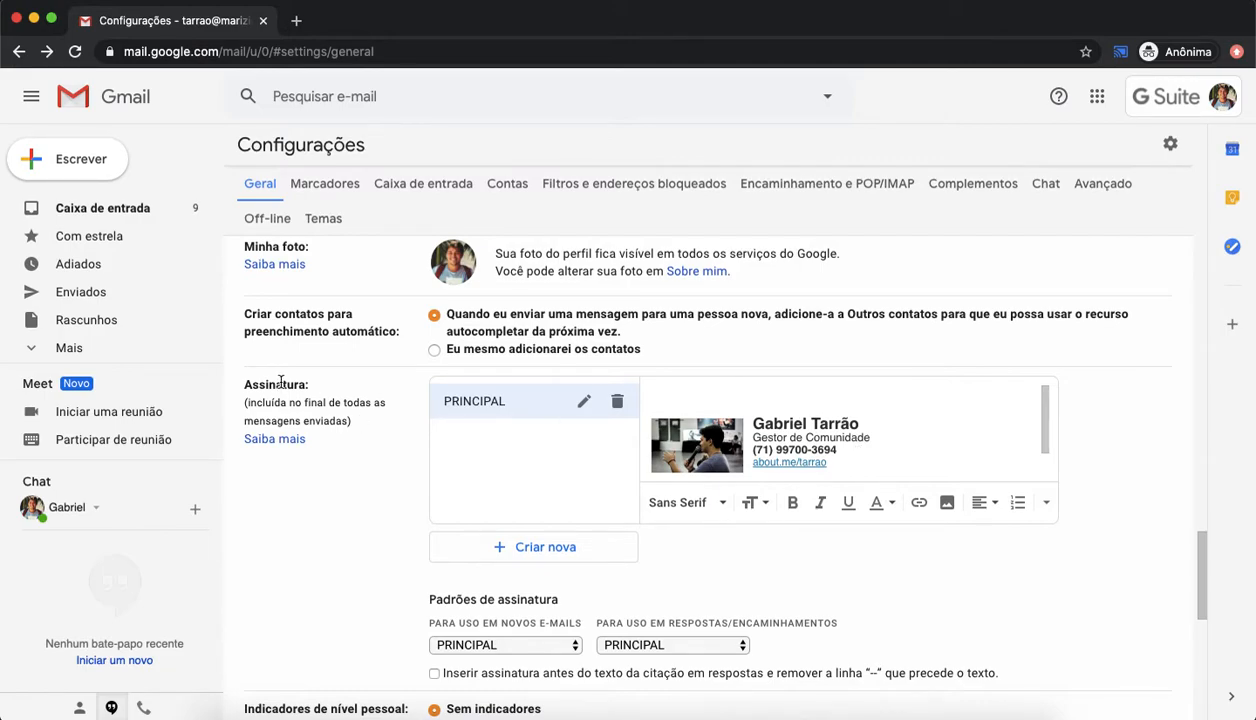
Step: Create a new signature named Assinatura 2
click(541, 552)
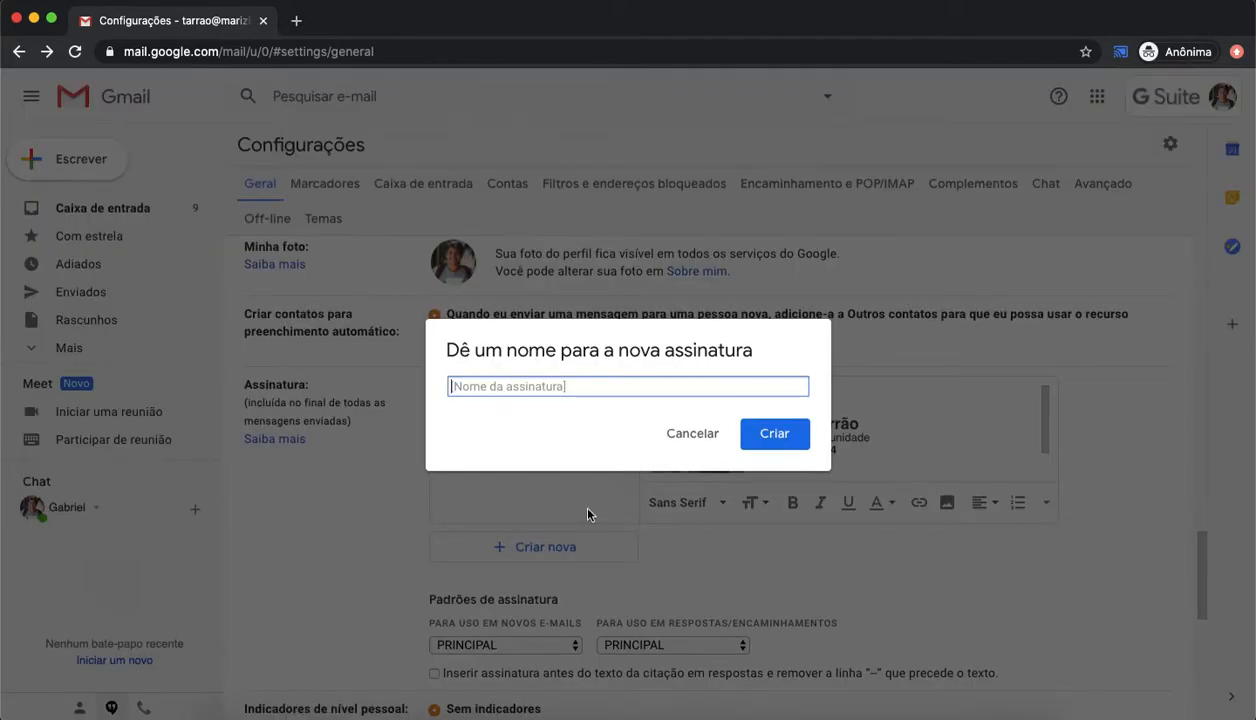
text(Assinatura)
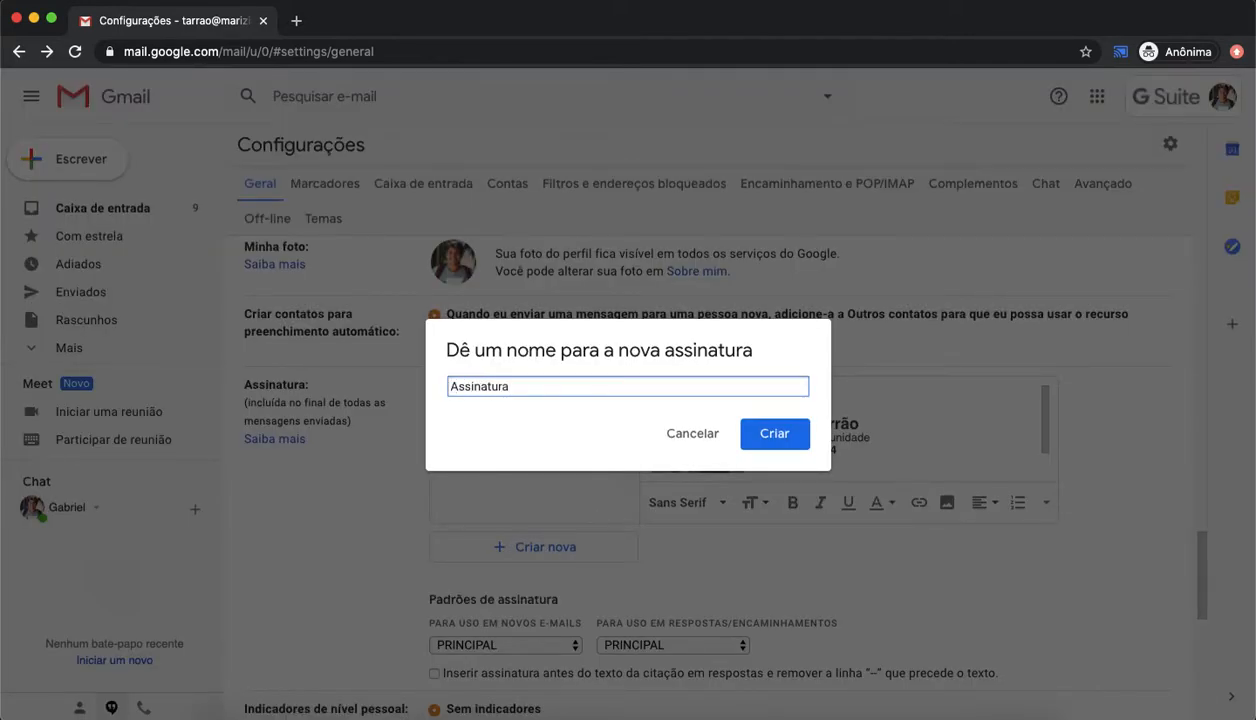
text( 2)
key(Return)
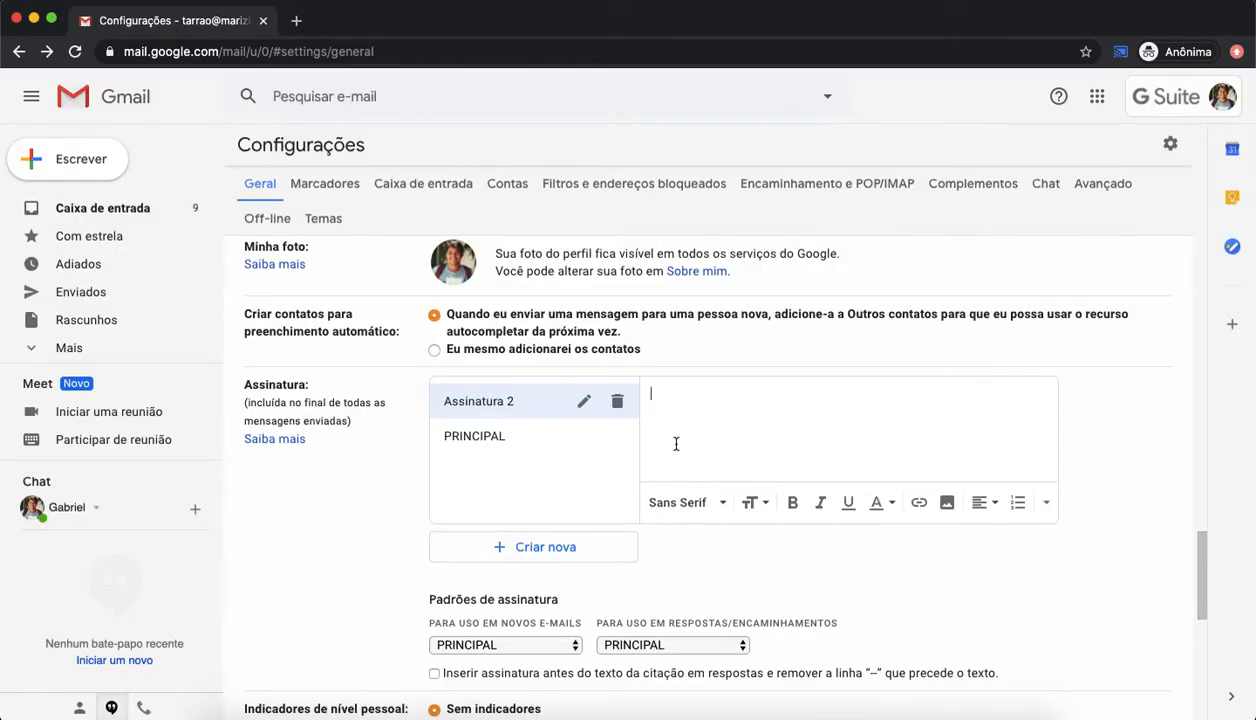
Step: Enter the signer's name, the title Gestor de Comunidade and Colégio Marízia Maior as lines of the new signature
text(Ga)
text(briel Tarrão )
text(Gestor de Comunidade )
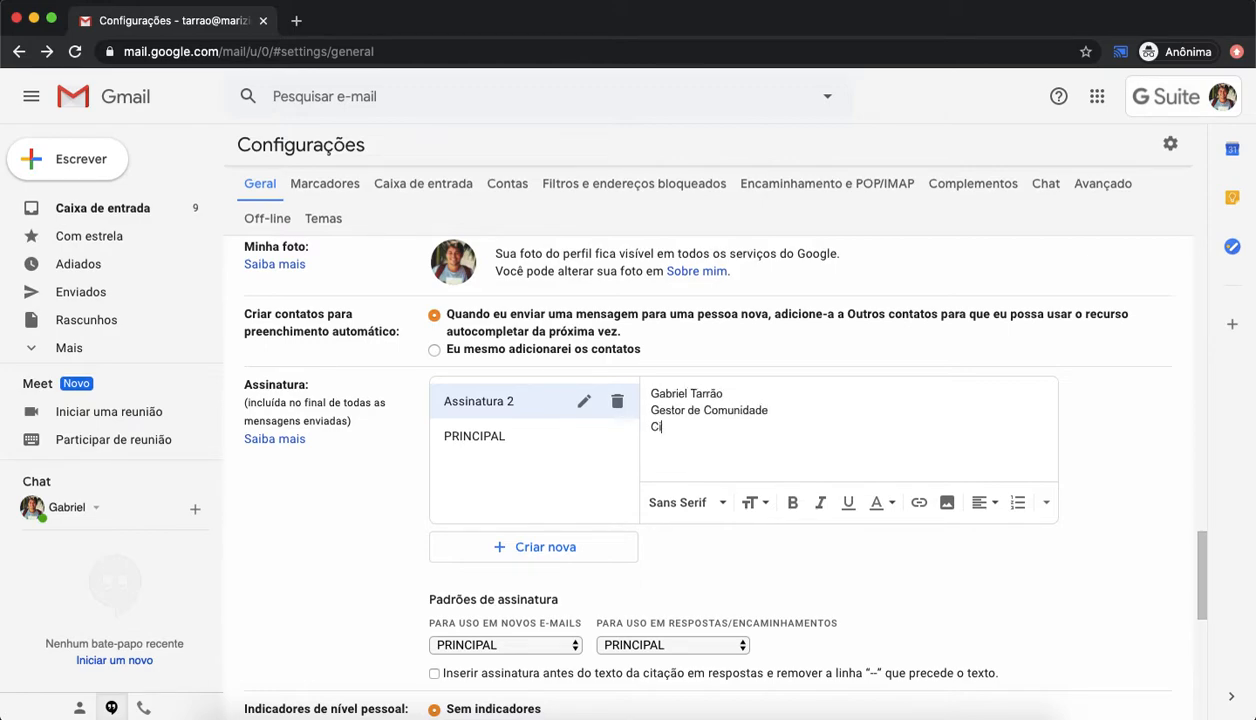
text(Colégio Marizia Maior)
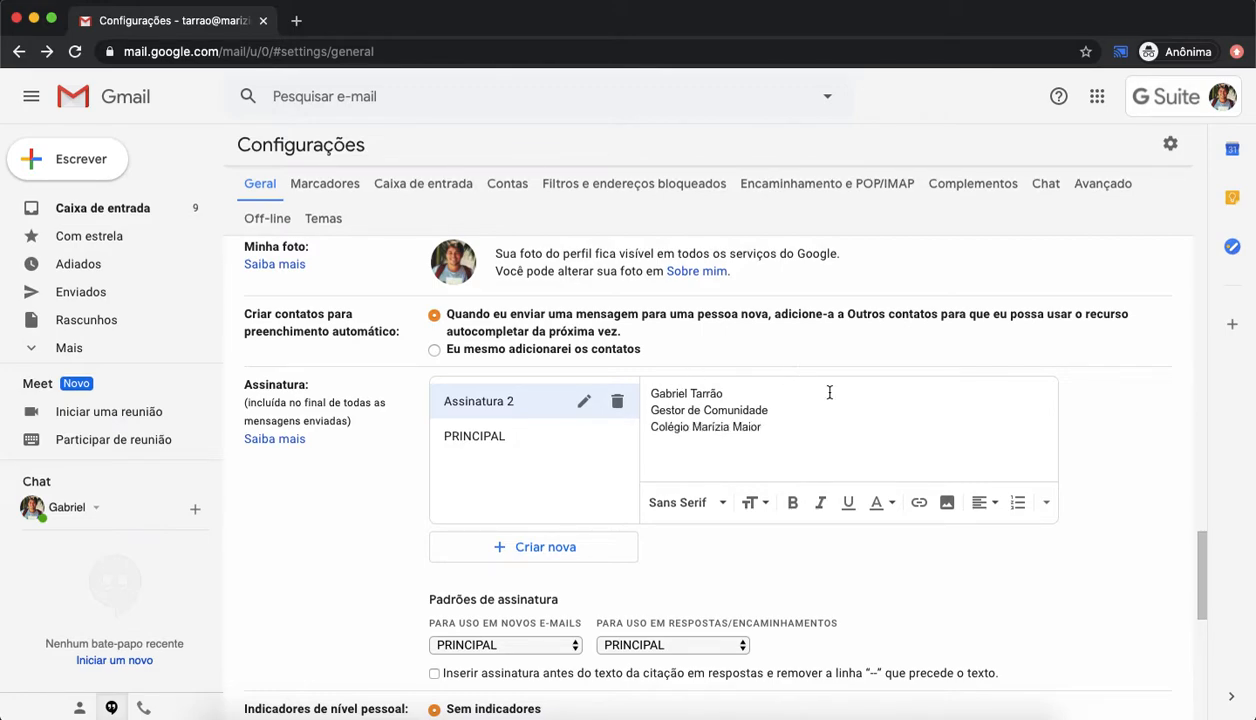
Step: Set the font of the whole new signature to Verdana
key(super+a)
key(Right)
key(super+a)
click(686, 503)
click(713, 474)
Step: Make the name line of the new signature bold
drag(744, 392, 617, 401)
mouse_move(734, 391)
mouse_down()
mouse_move(649, 390)
mouse_move(733, 388)
mouse_up()
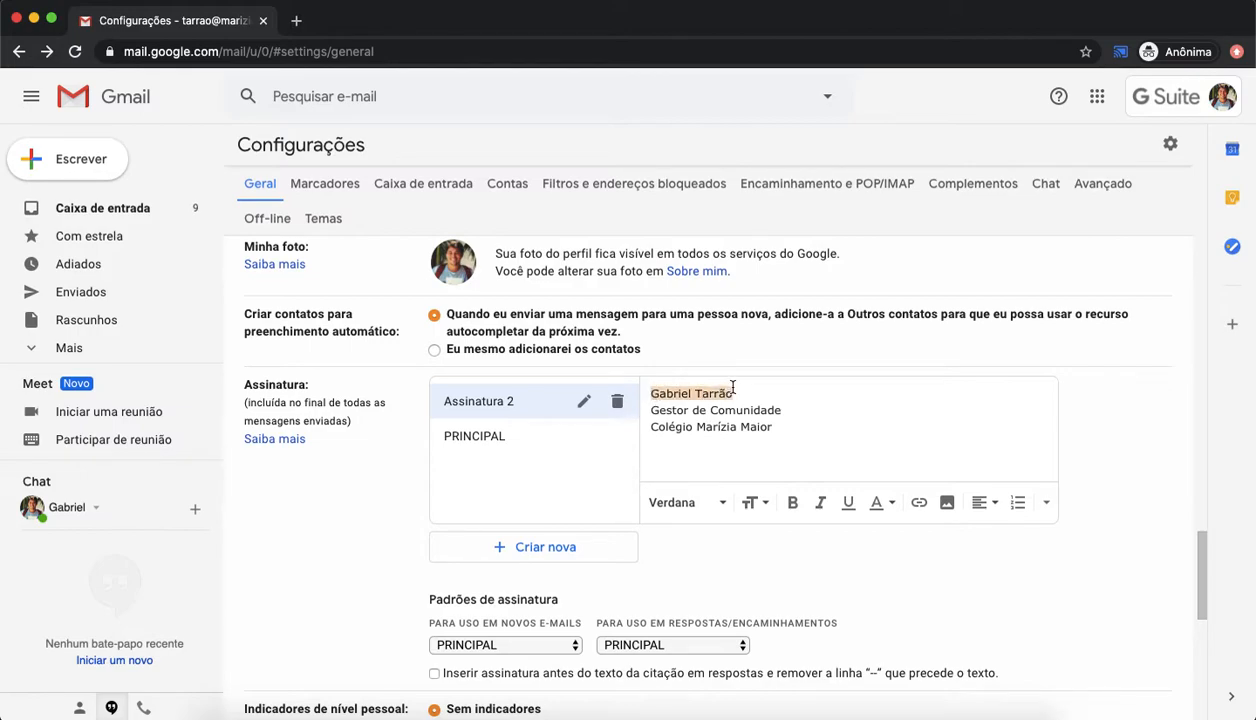
key(super+b)
Step: Compare with the PRINCIPAL signature and add an "Atenciosamente," line above the name in Assinatura 2
click(788, 414)
click(496, 449)
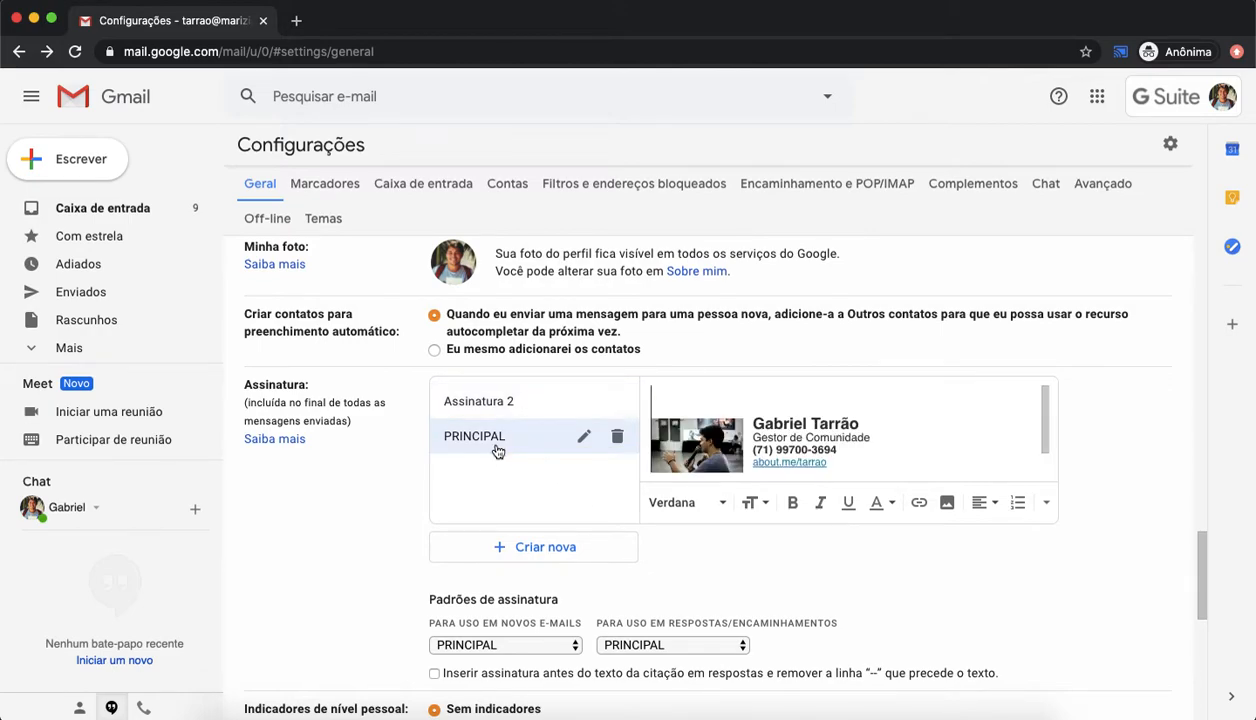
click(528, 403)
click(792, 429)
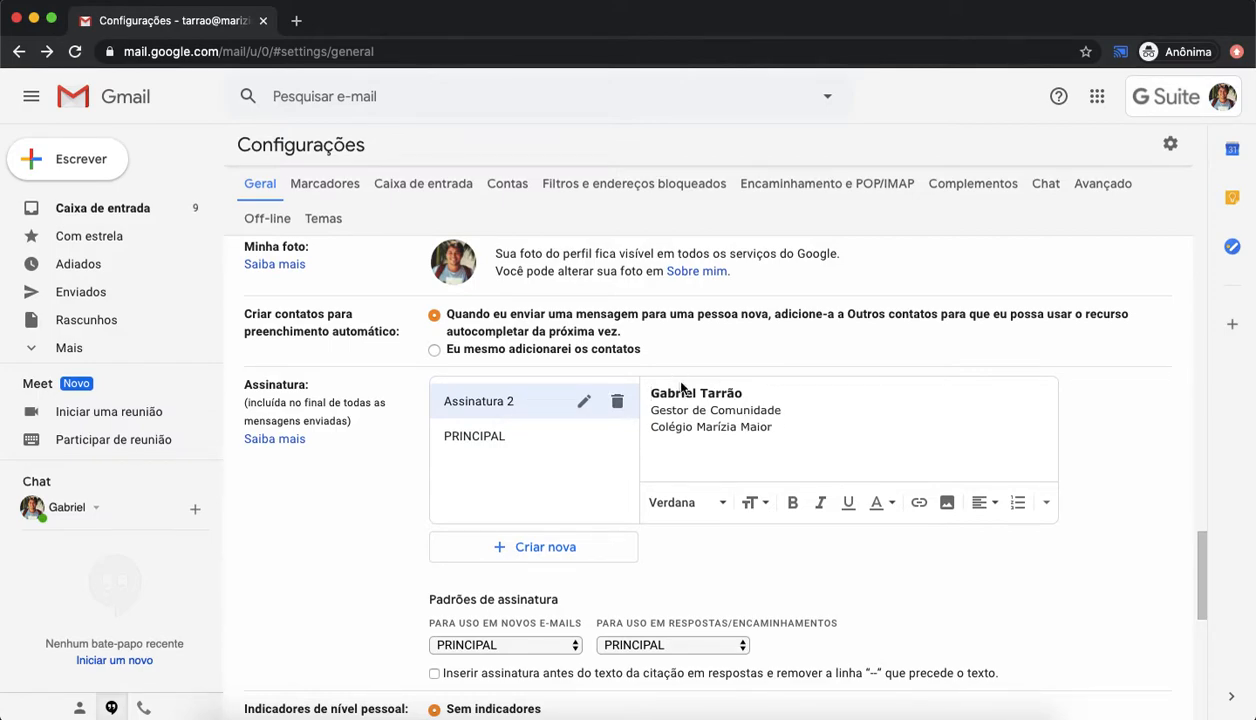
key(Return)
key(Up)
text(Atenca)
text(osamente,)
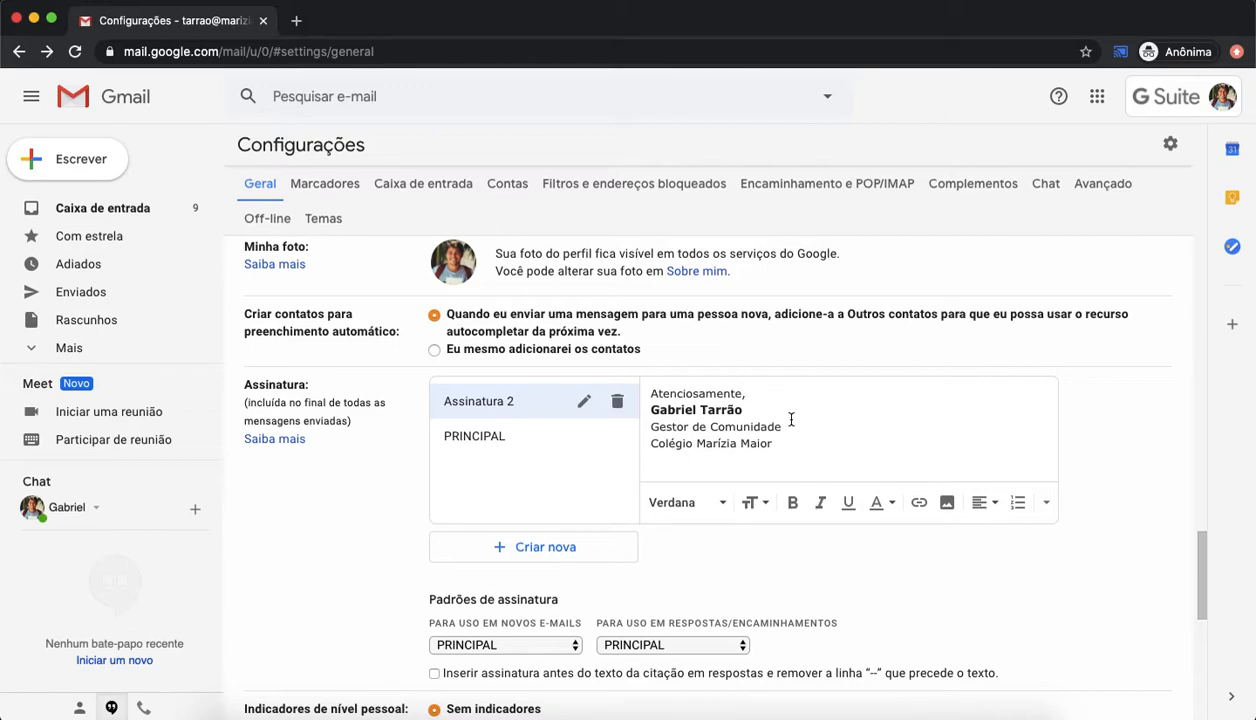
Step: Delete the Assinatura 2 signature
click(617, 401)
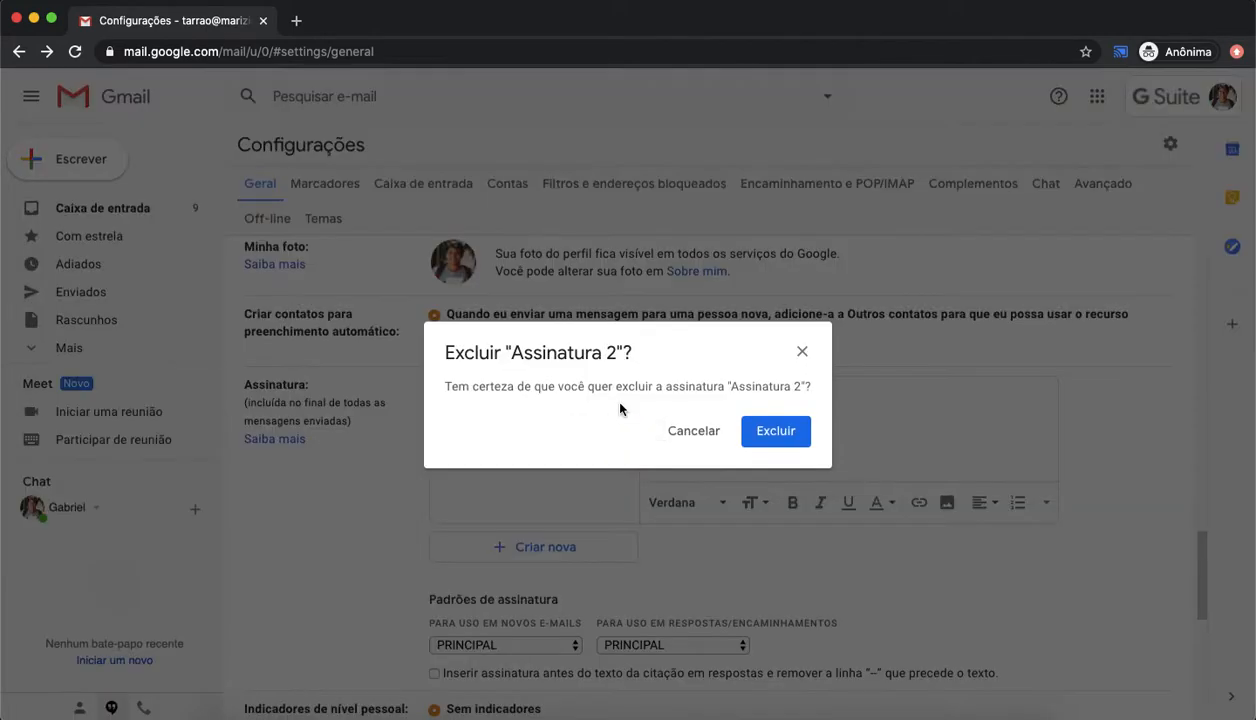
click(775, 431)
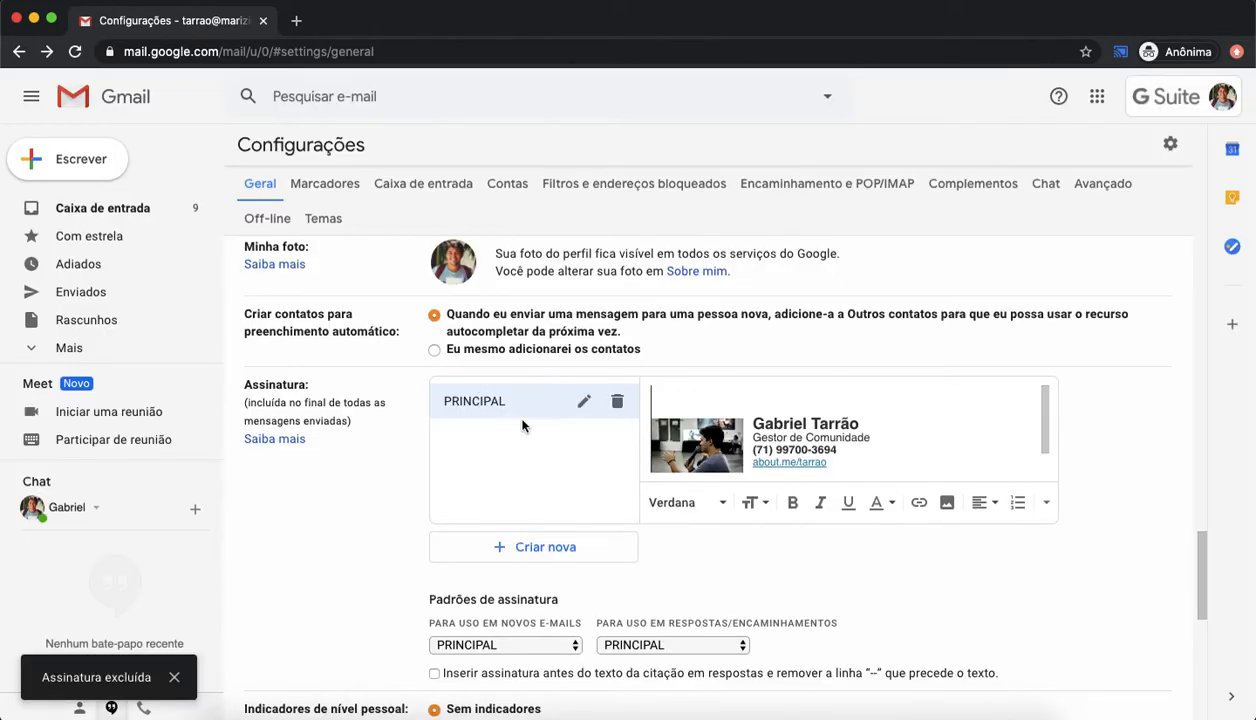
Step: Open the default signature list for new e-mails and keep PRINCIPAL selected
click(857, 428)
scroll(872, 435, down, 1)
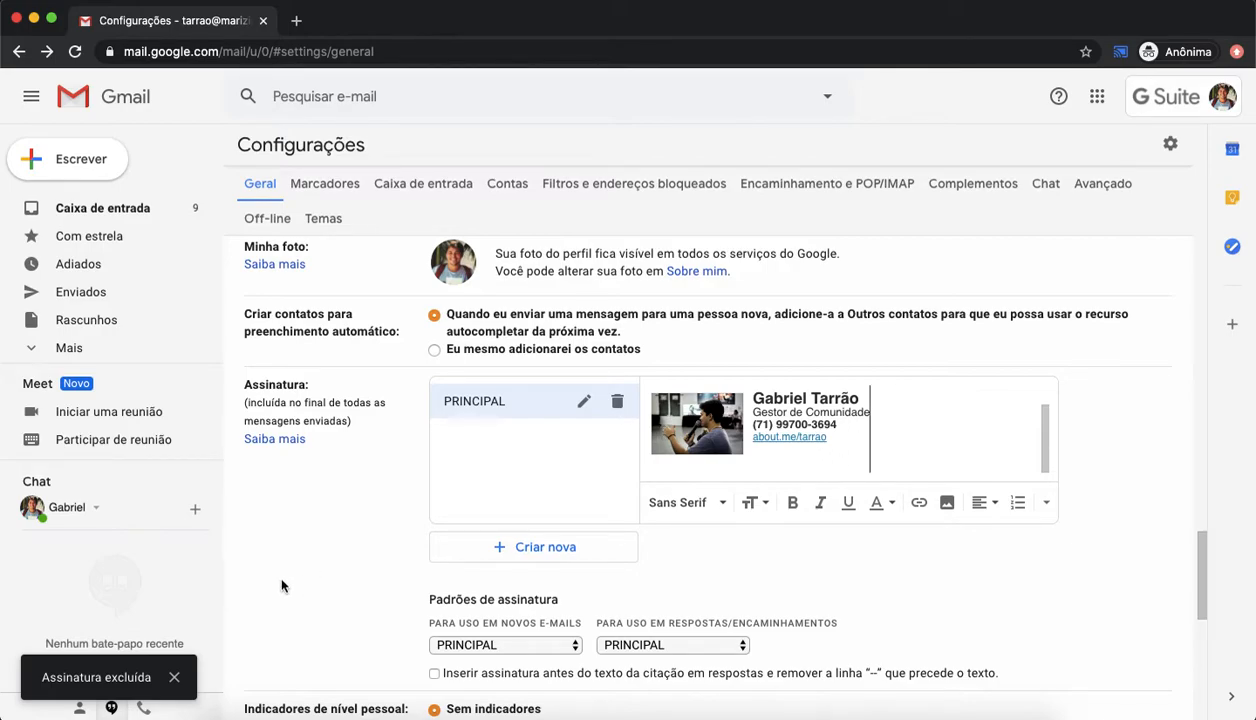
scroll(270, 588, down, 3)
scroll(358, 487, up, 3)
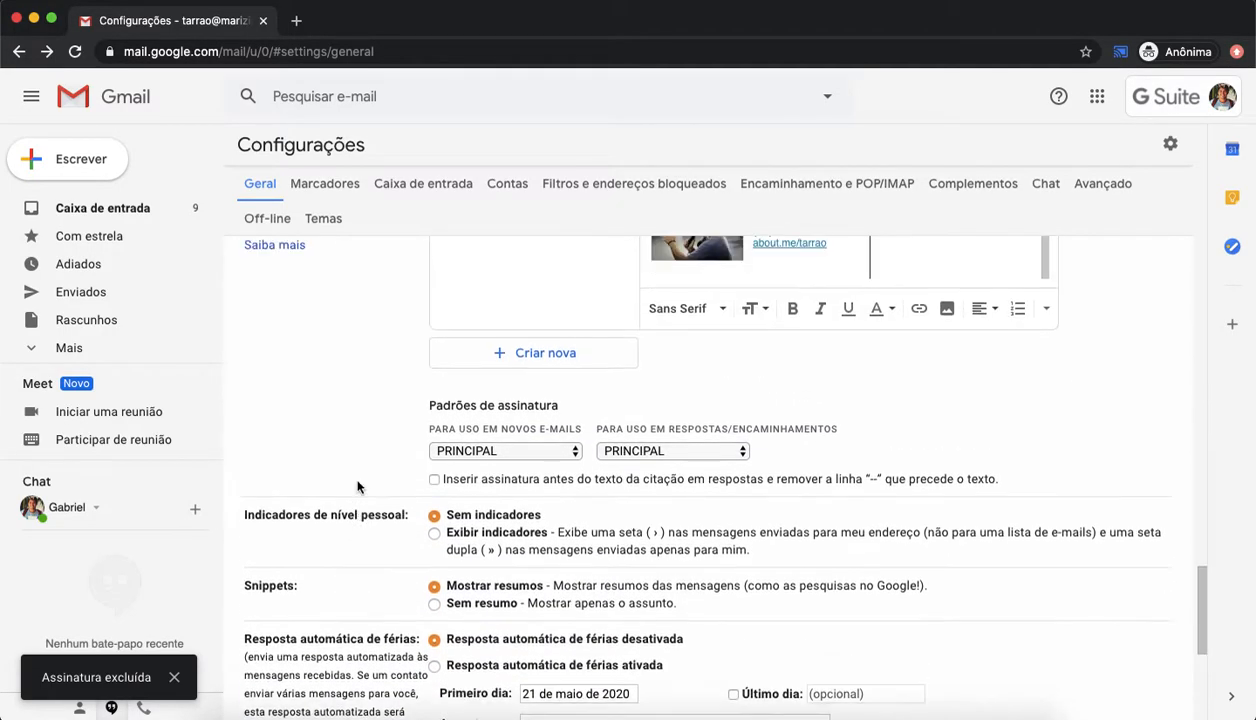
click(537, 481)
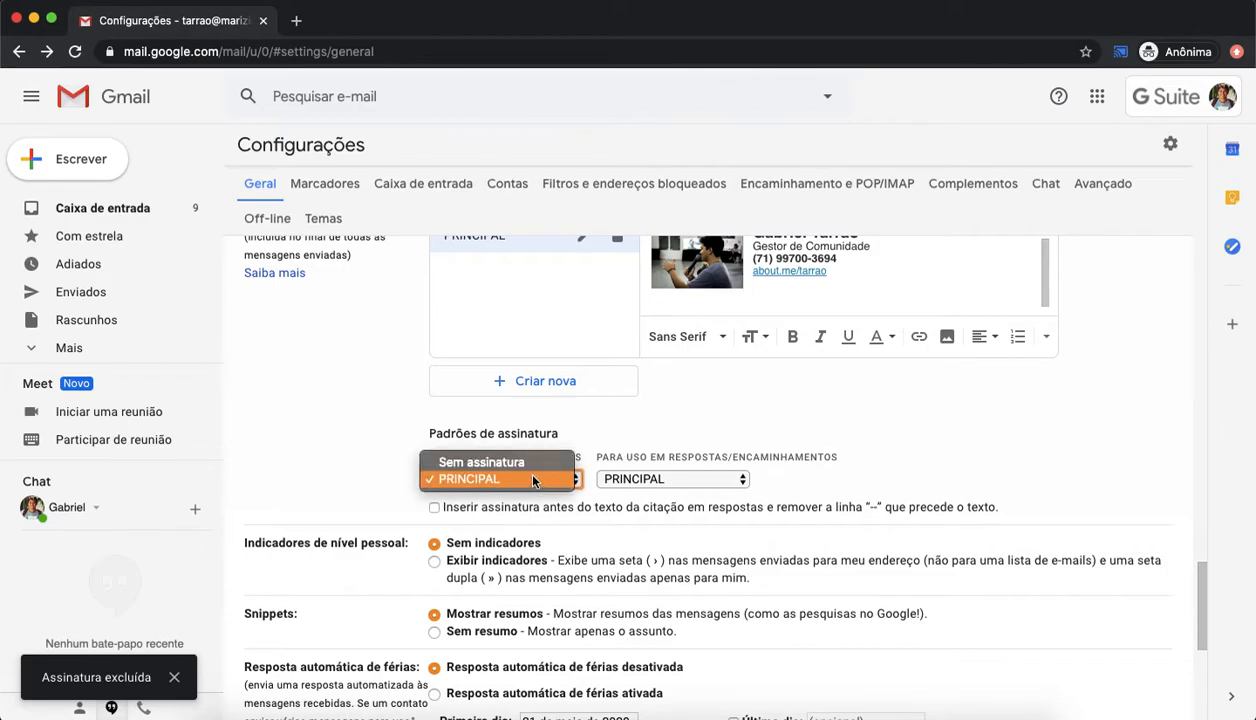
click(638, 430)
scroll(628, 427, up, 1)
scroll(626, 427, up, 1)
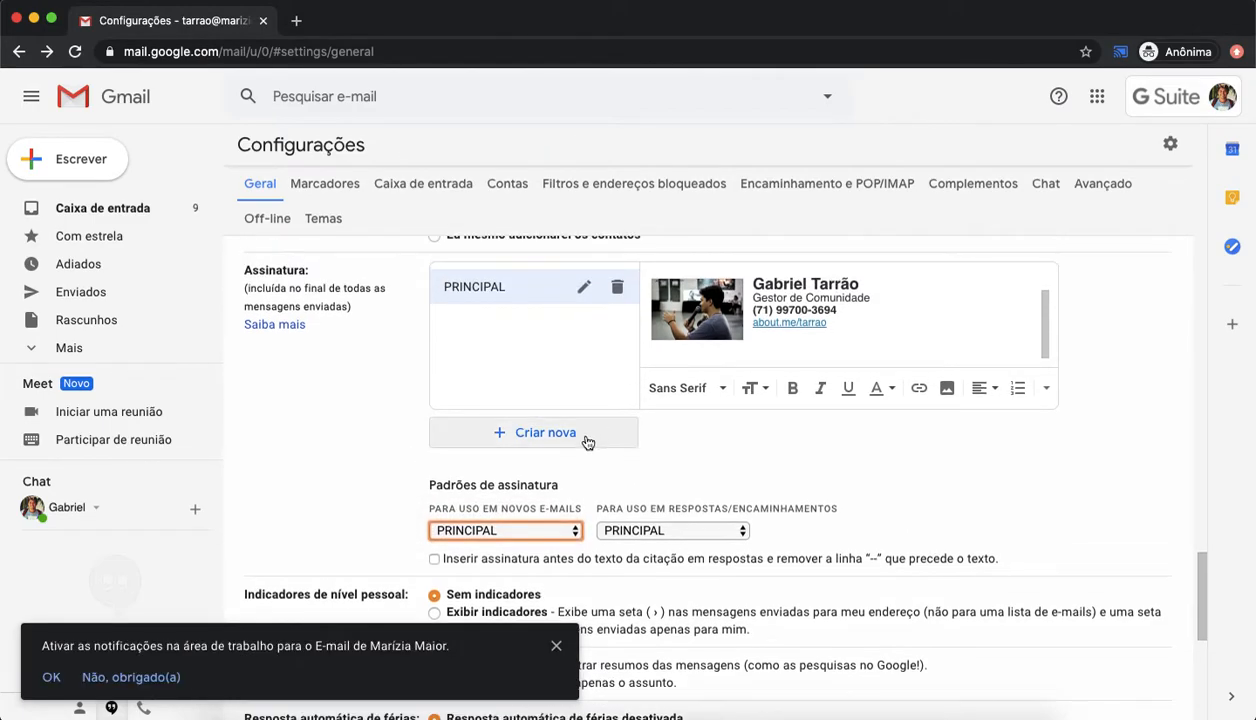
Step: Create a test signature named Assinatura 2 containing the text Teste
click(586, 436)
text(Assinatura 2)
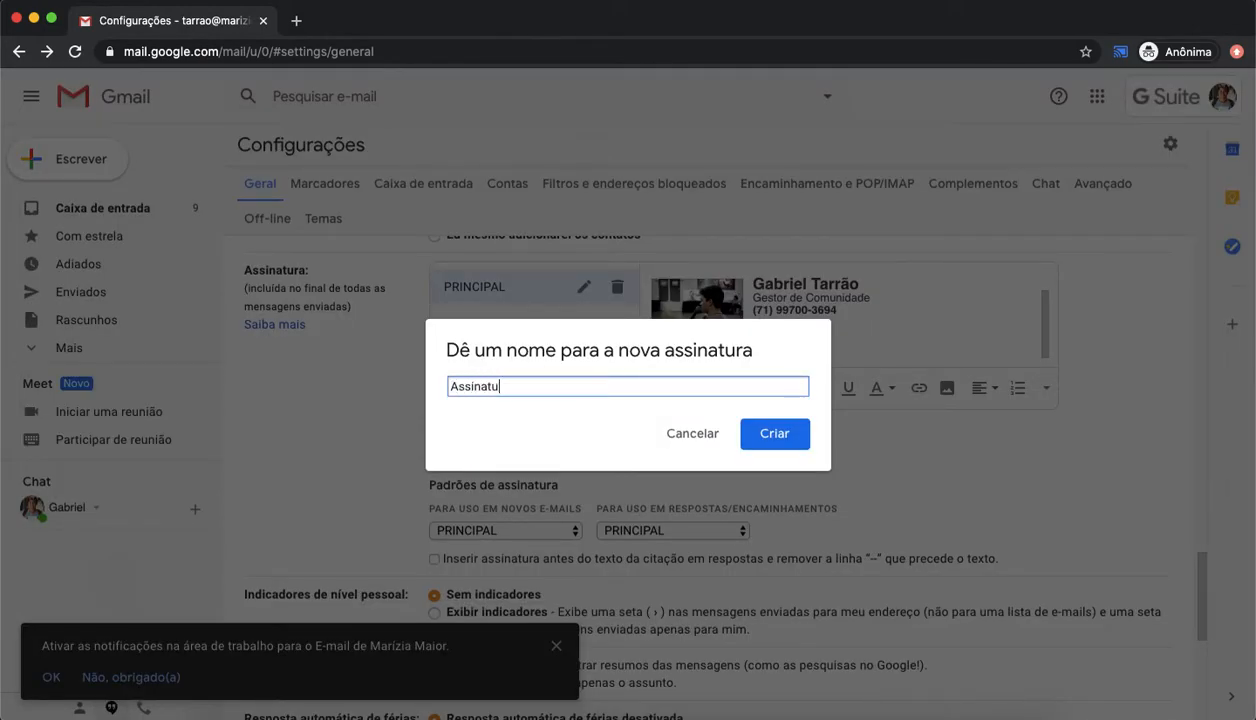
key(Return)
text(TEste)
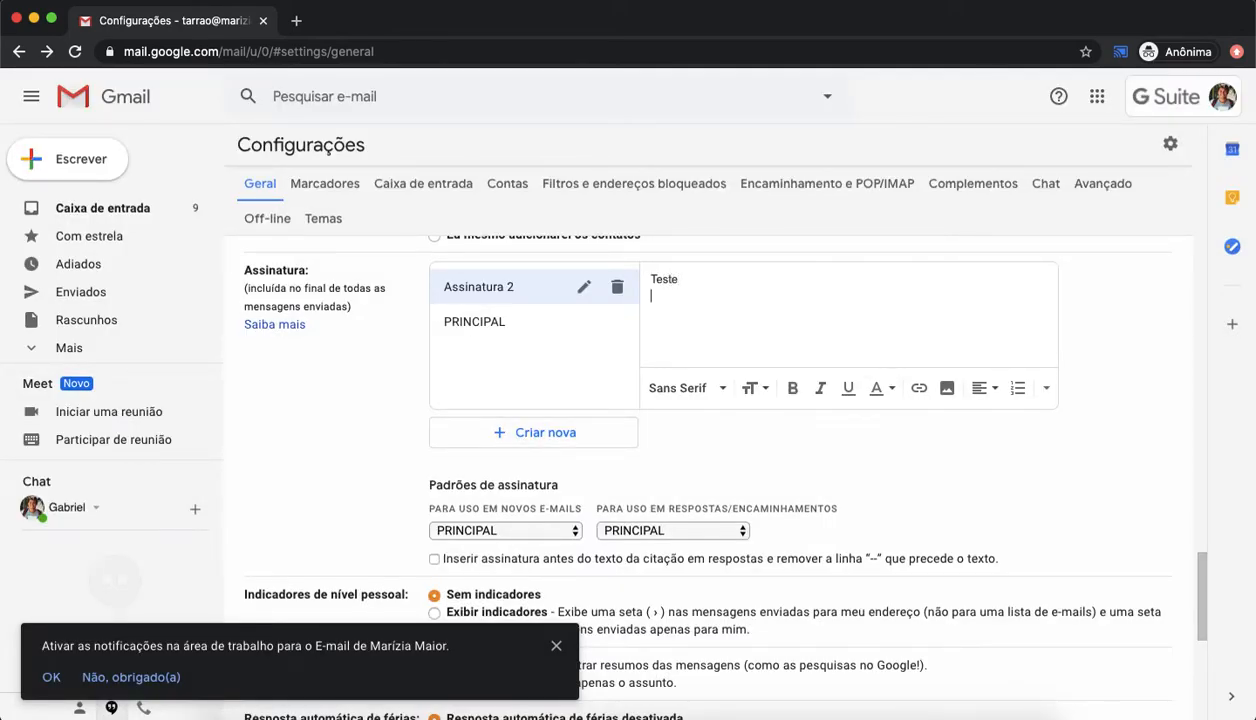
Step: Open the new-e-mail signature default list, then delete the Assinatura 2 signature
click(528, 532)
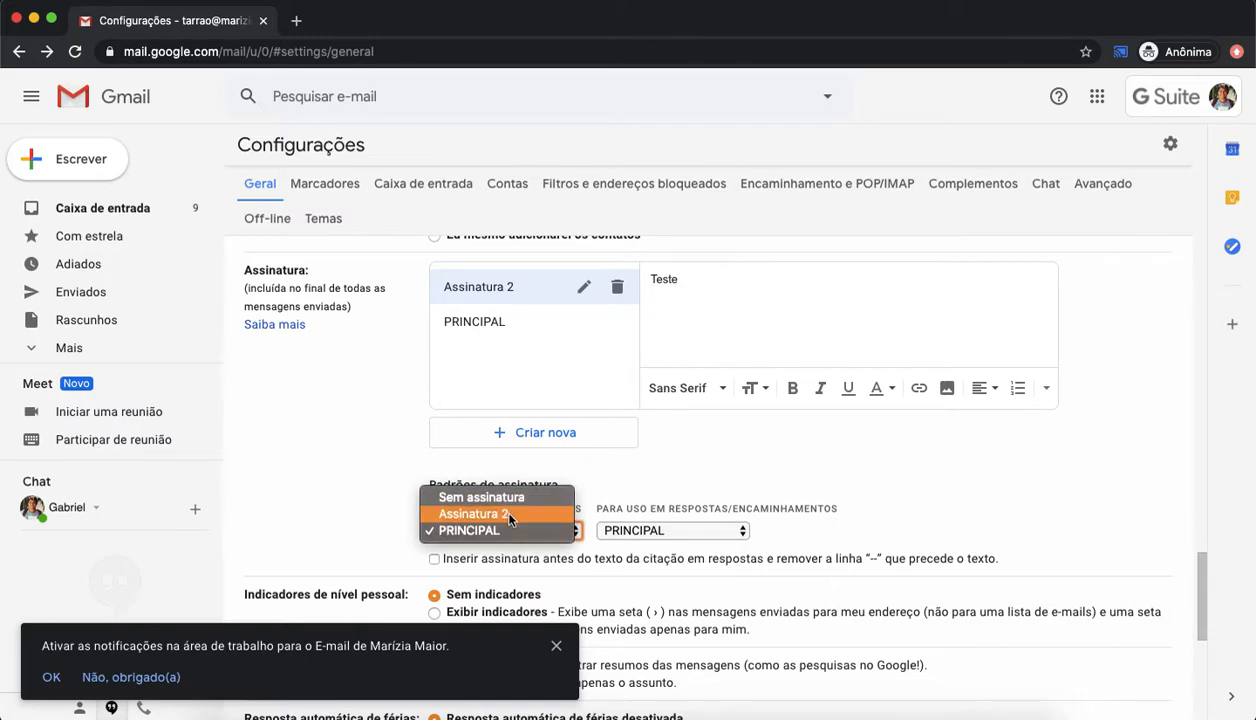
click(660, 492)
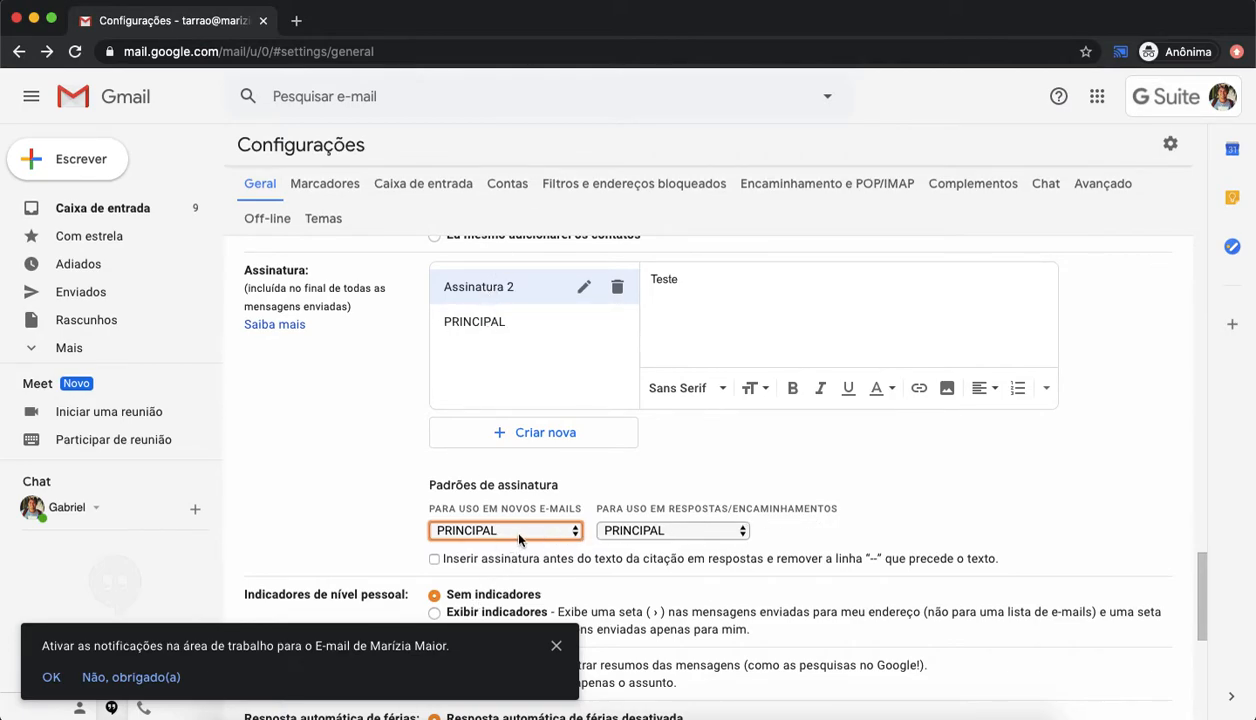
click(617, 288)
click(776, 431)
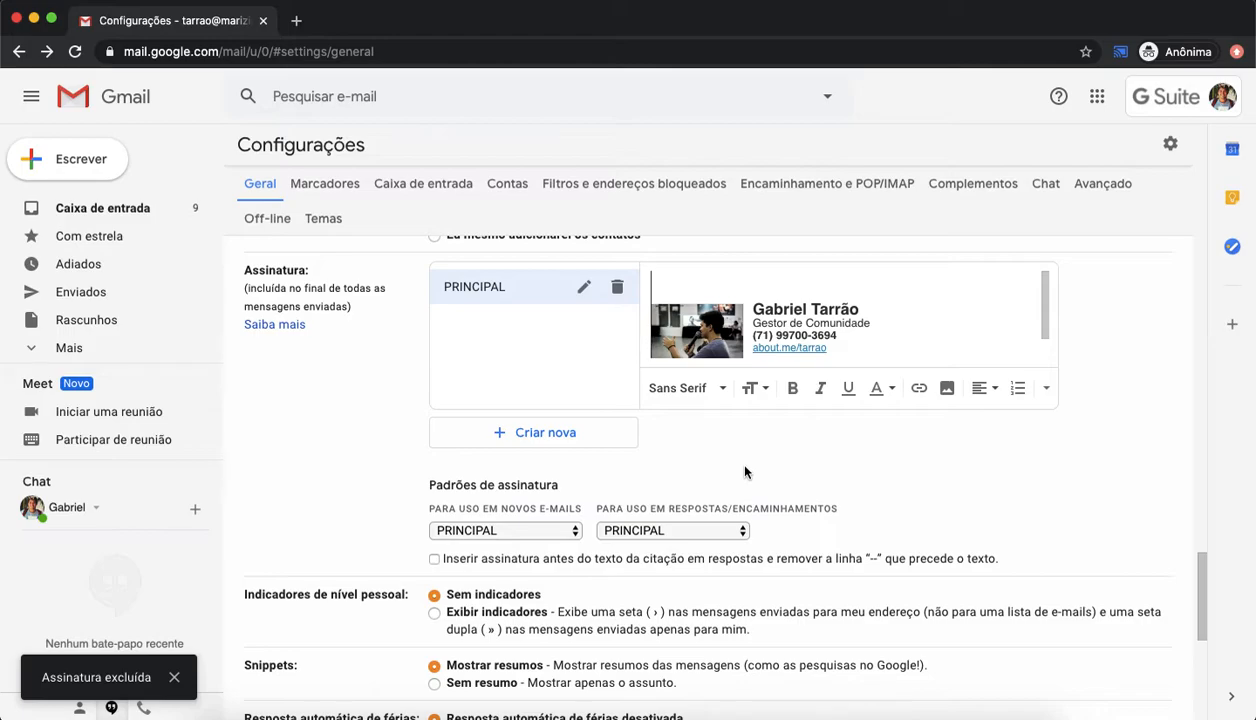
Step: Dismiss the desktop notifications prompt and turn on the vacation auto-reply
scroll(744, 472, down, 1)
scroll(744, 472, down, 3)
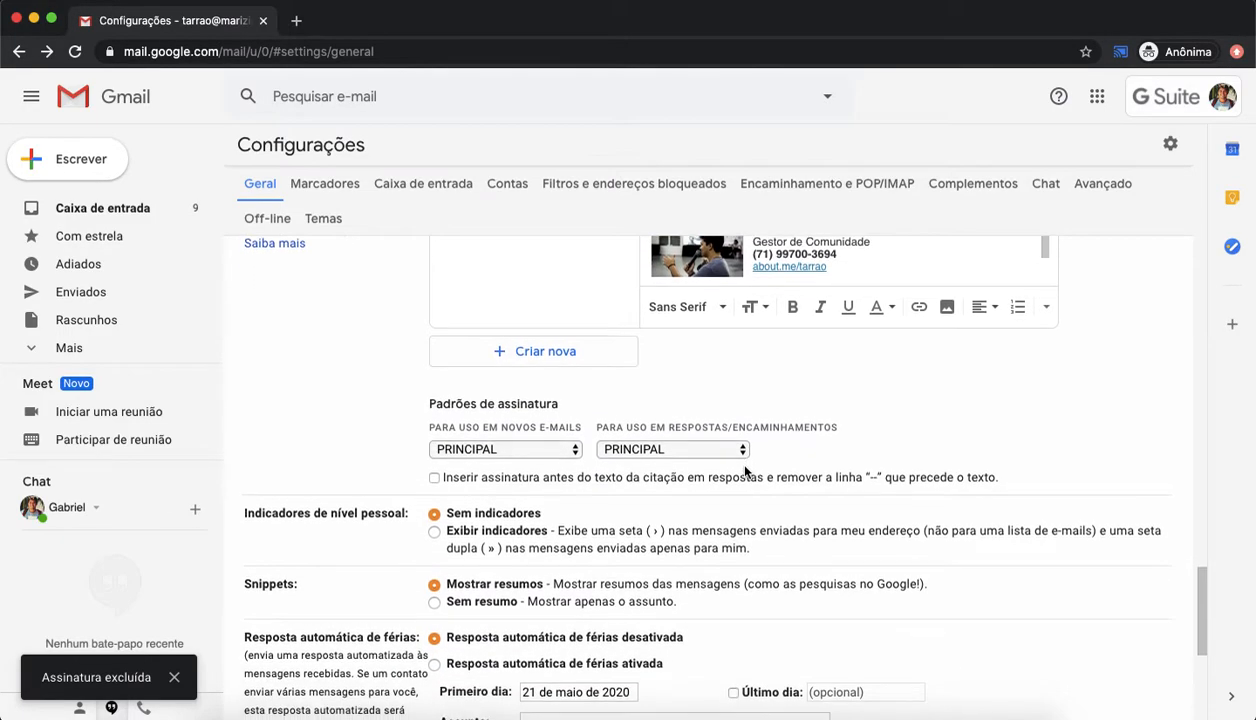
scroll(744, 472, down, 7)
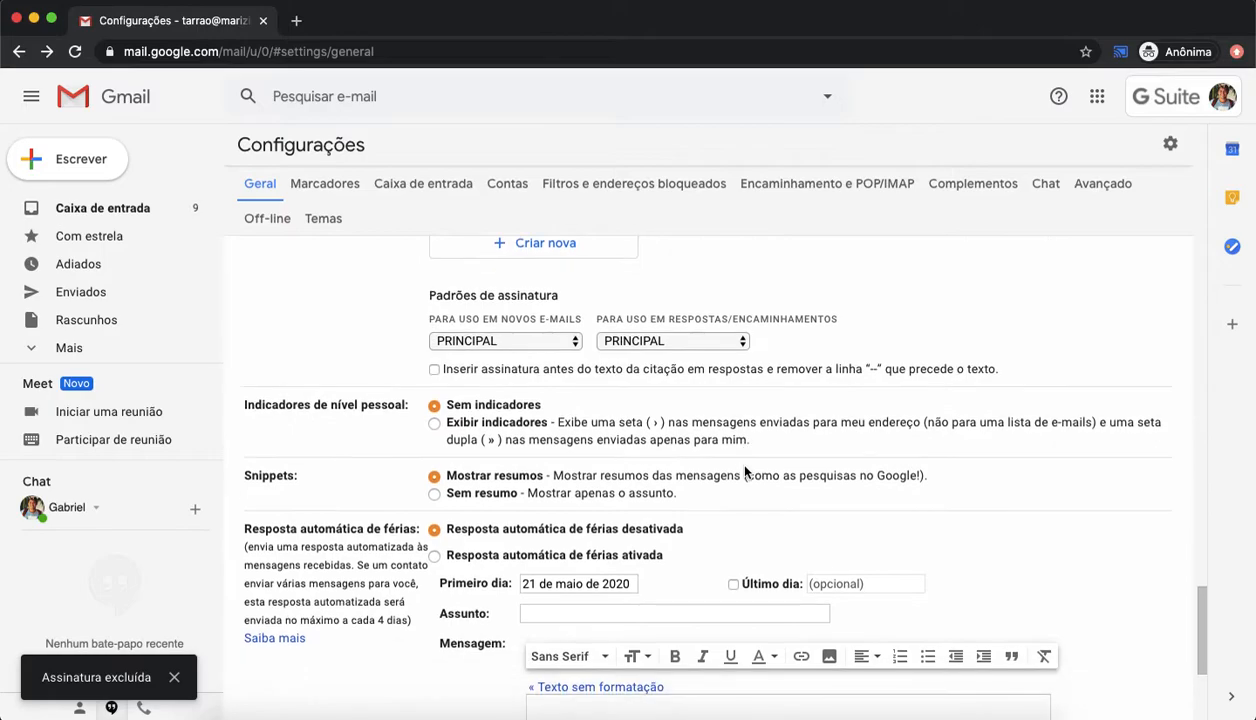
scroll(744, 472, down, 6)
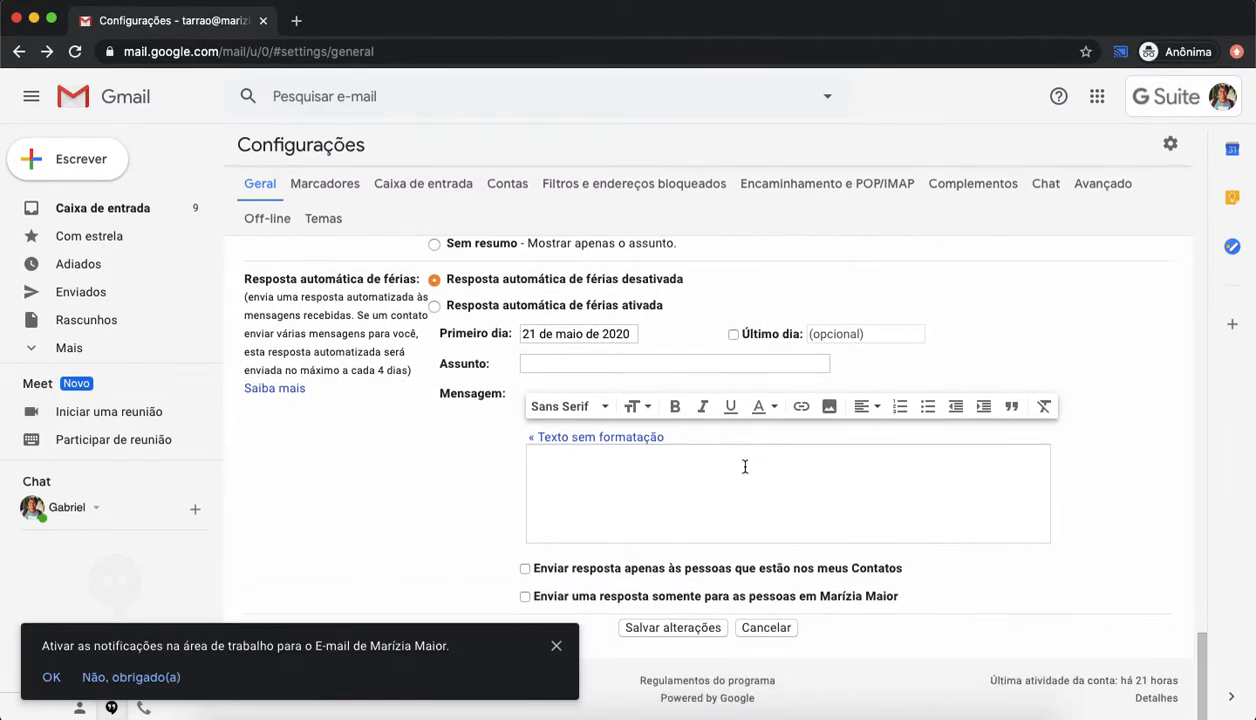
click(556, 645)
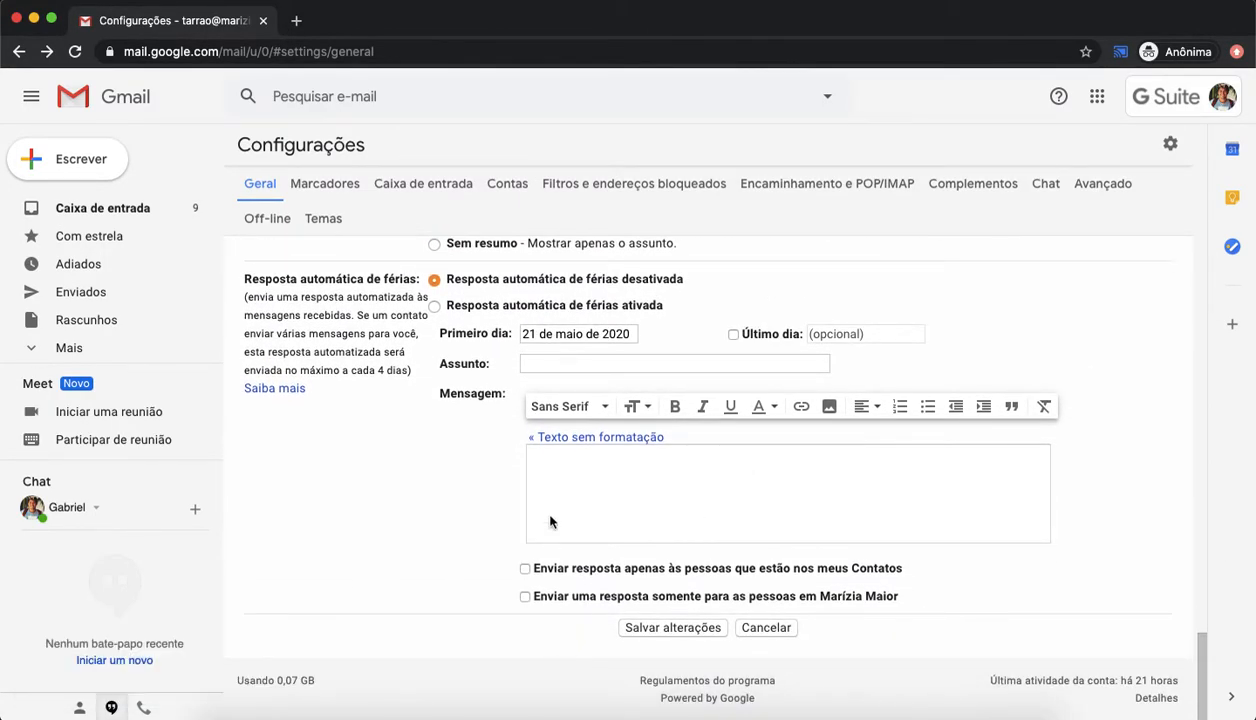
scroll(557, 492, up, 1)
scroll(557, 492, down, 1)
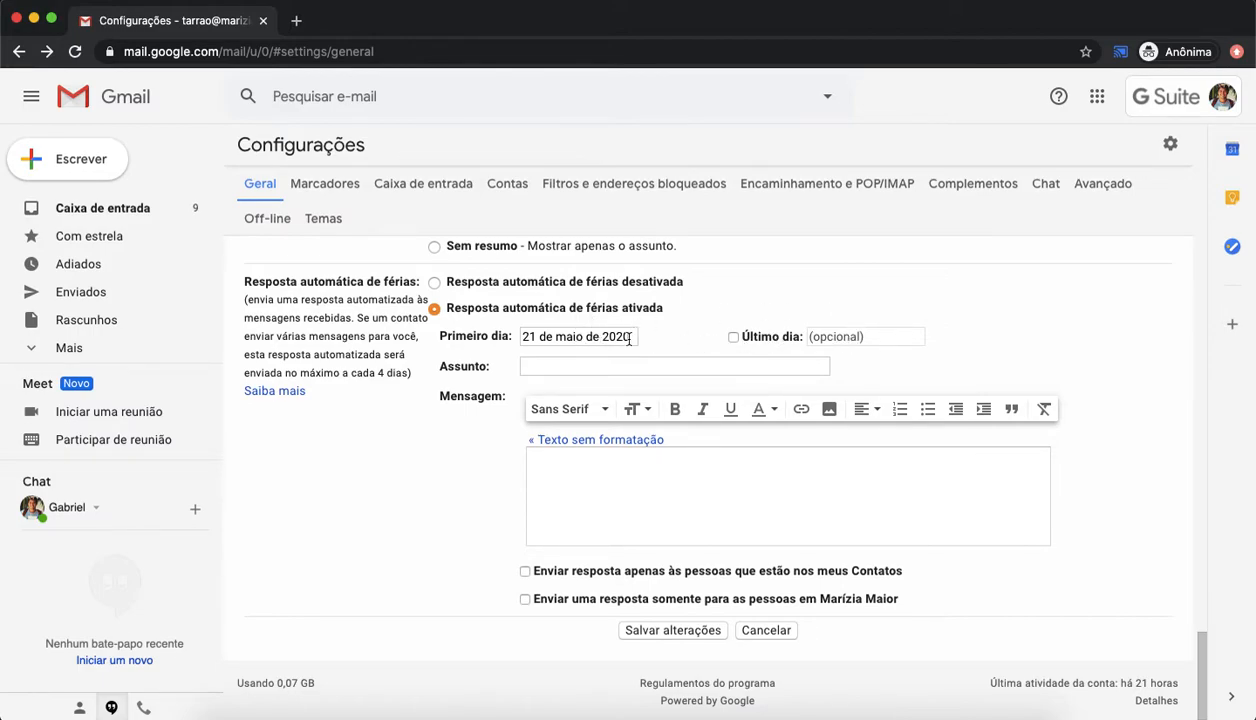
Step: Write the vacation auto-reply message Olá! Estou de férias. Responderei assim que possível
click(582, 369)
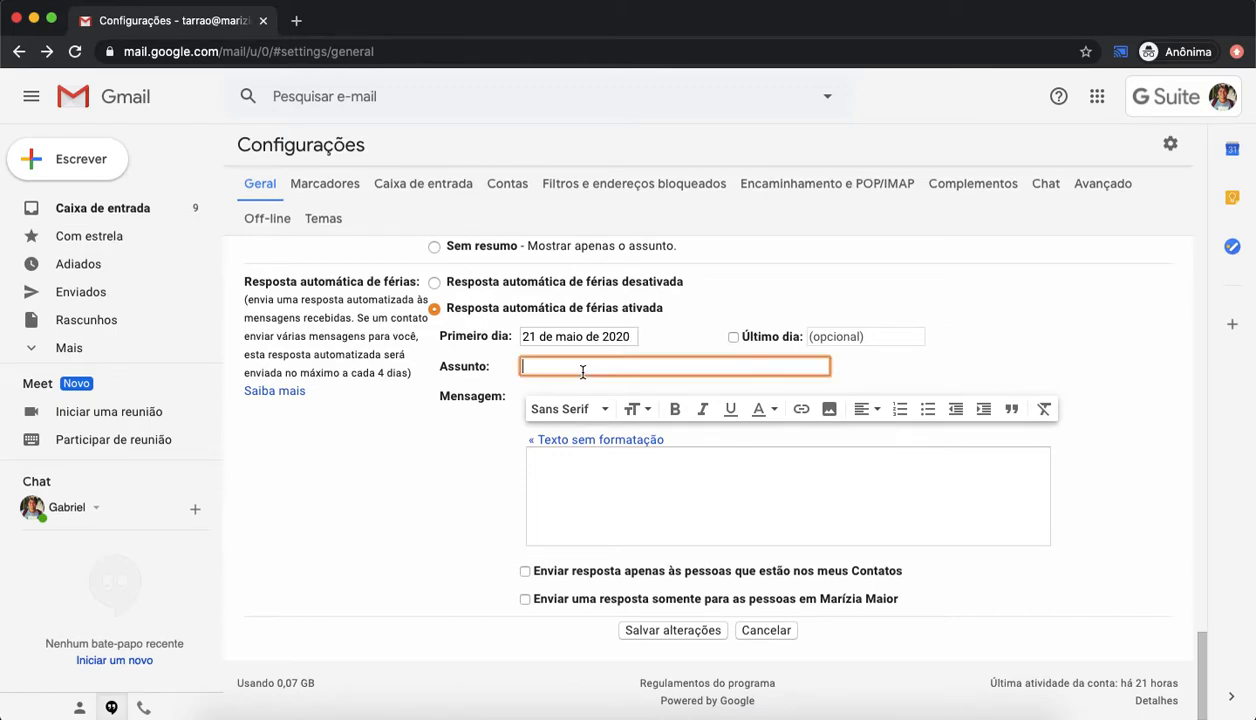
click(589, 468)
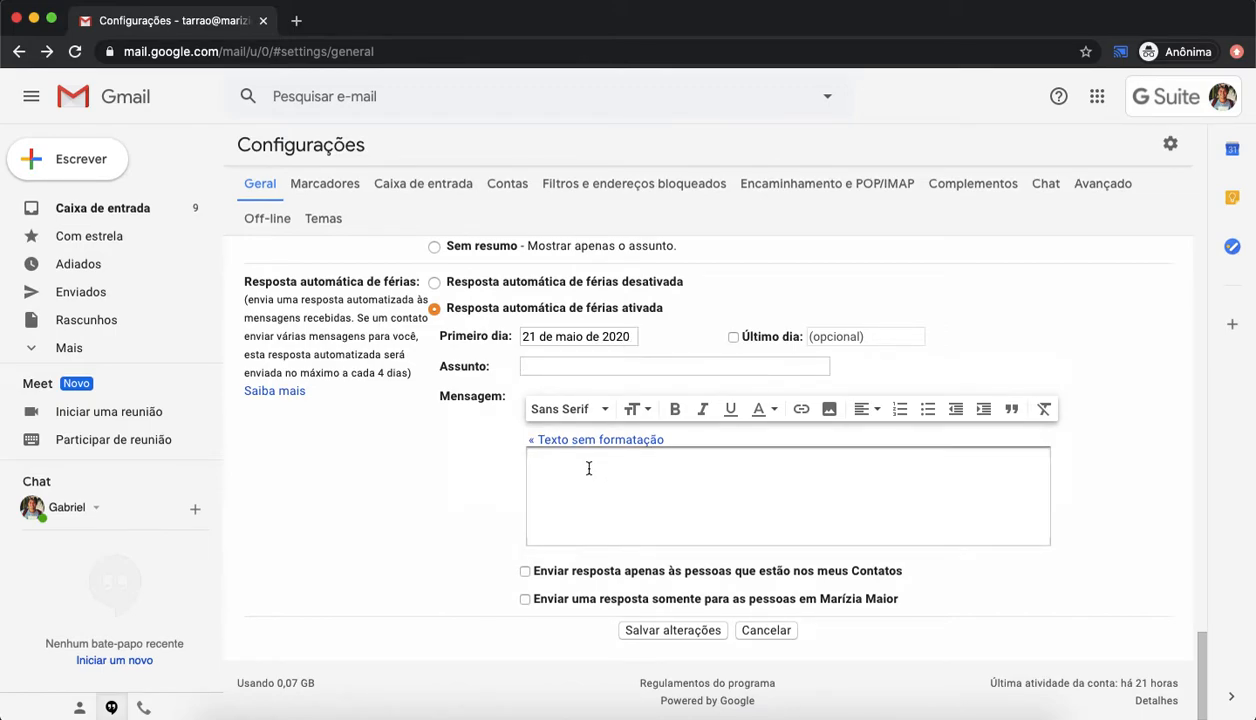
text(O)
text(lá! Estou de)
text( férias. Repsonde)
text(onderei assimque)
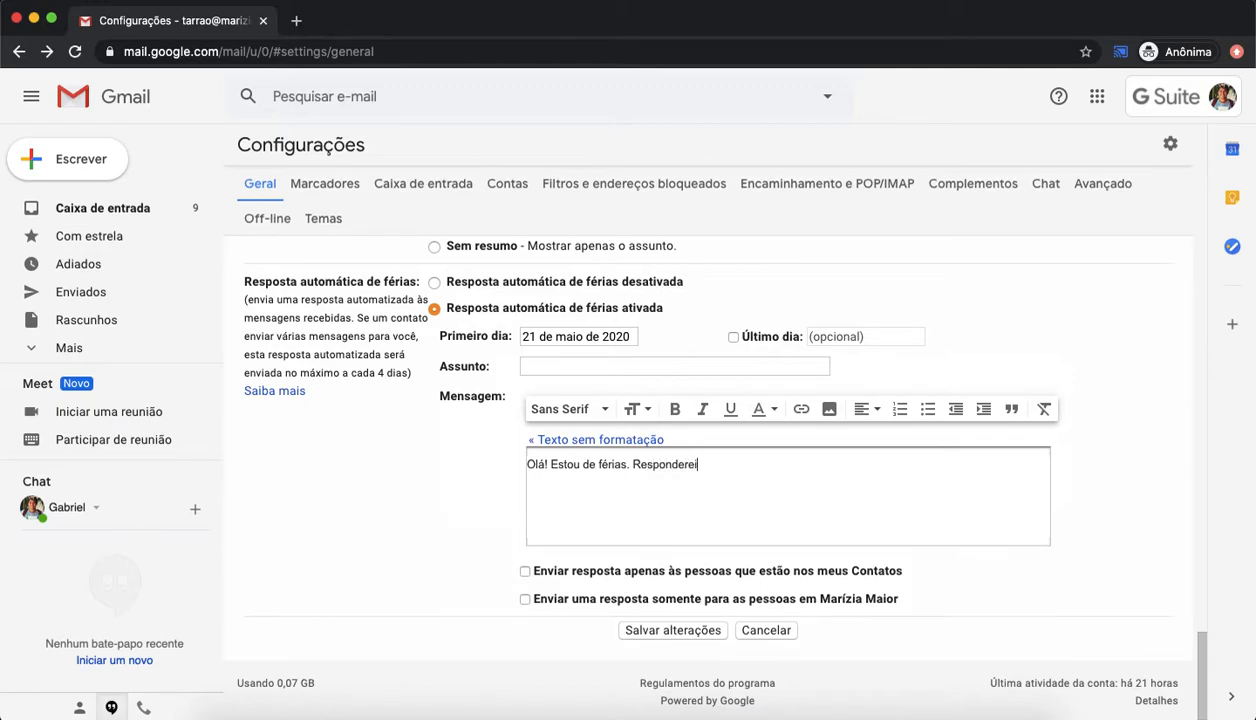
key(BackSpace)
key(BackSpace)
text(que poss)
scroll(810, 472, down, 1)
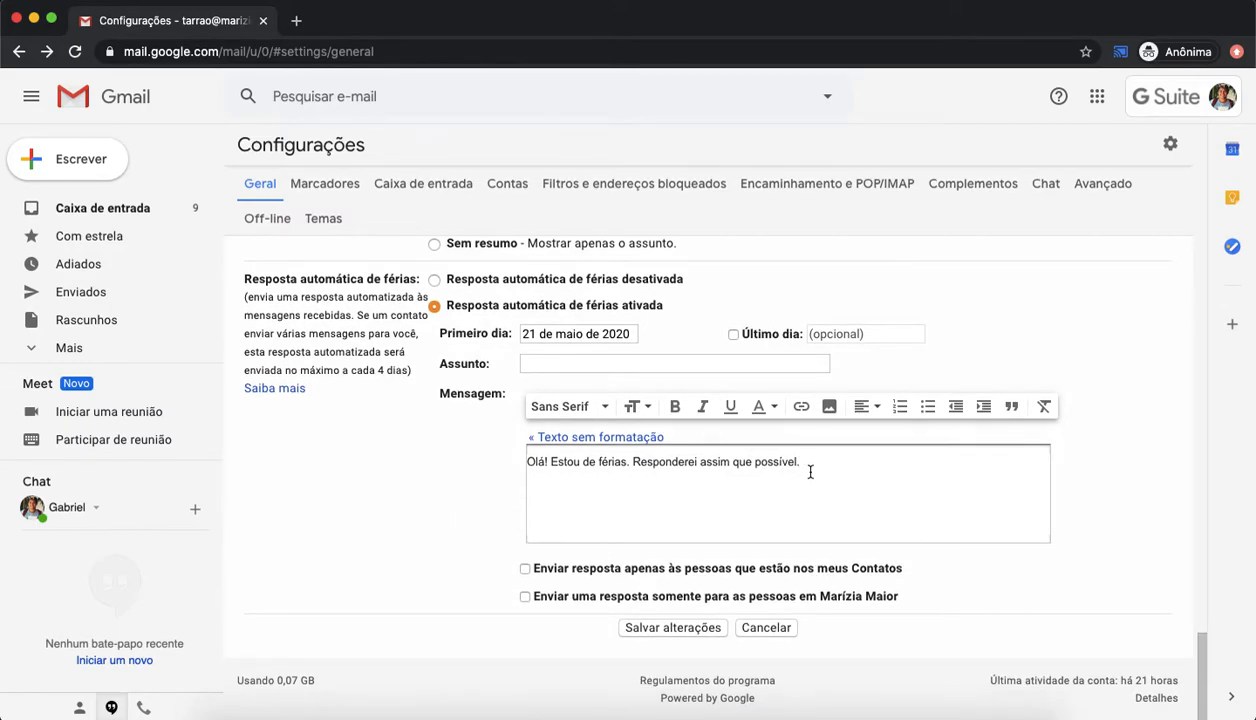
Step: Clear the vacation message, turn the vacation auto-reply off and save the changes
key(super+a)
key(BackSpace)
click(461, 284)
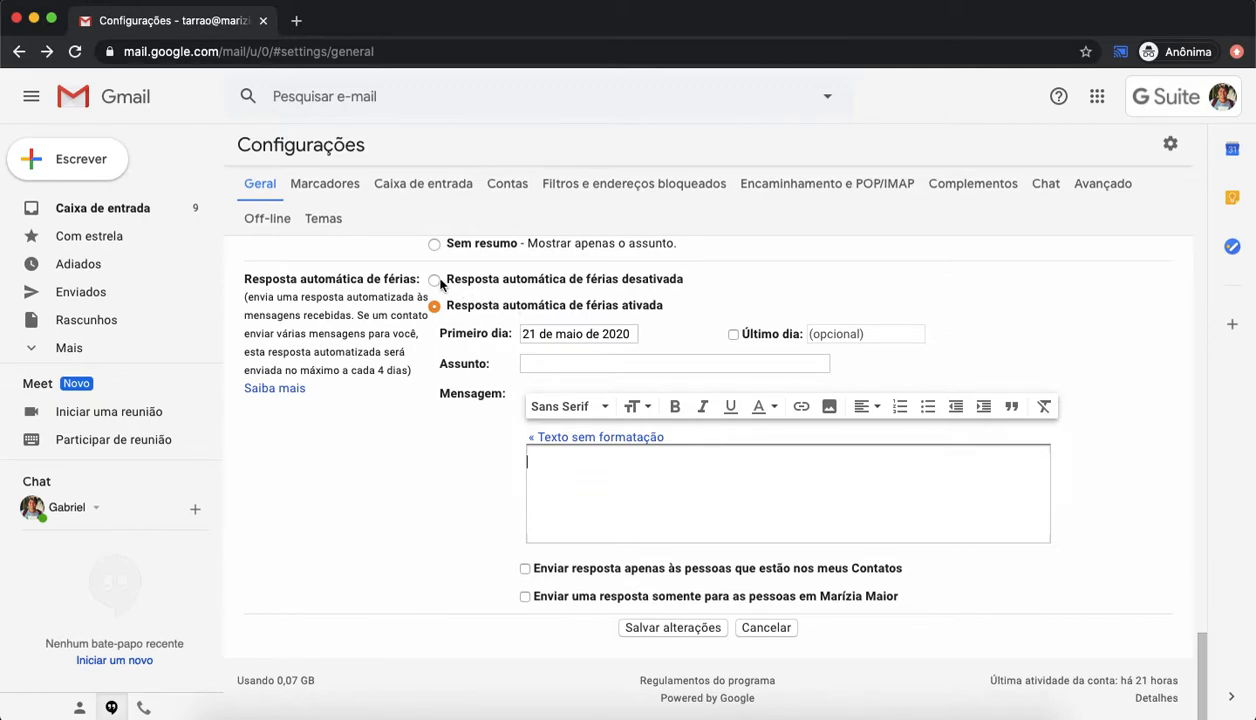
click(700, 628)
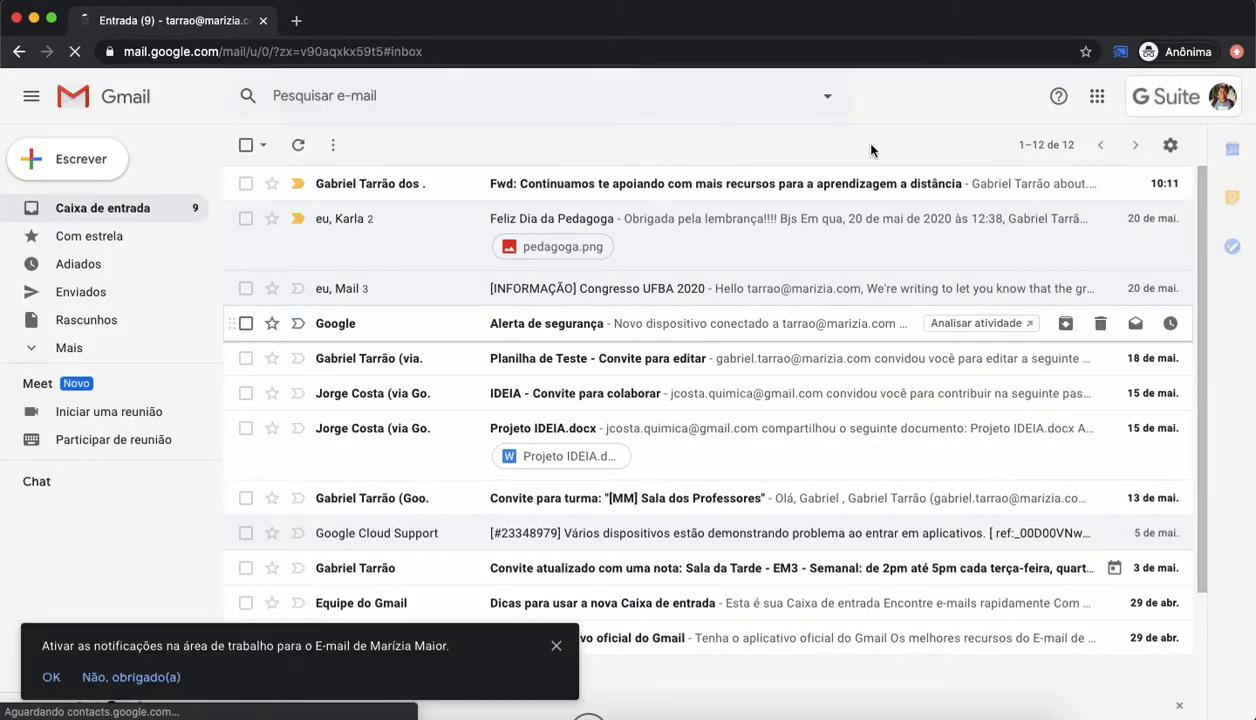
Step: Open the inbox settings, set the inbox type to Não lidas primeiro and save the changes
click(1170, 144)
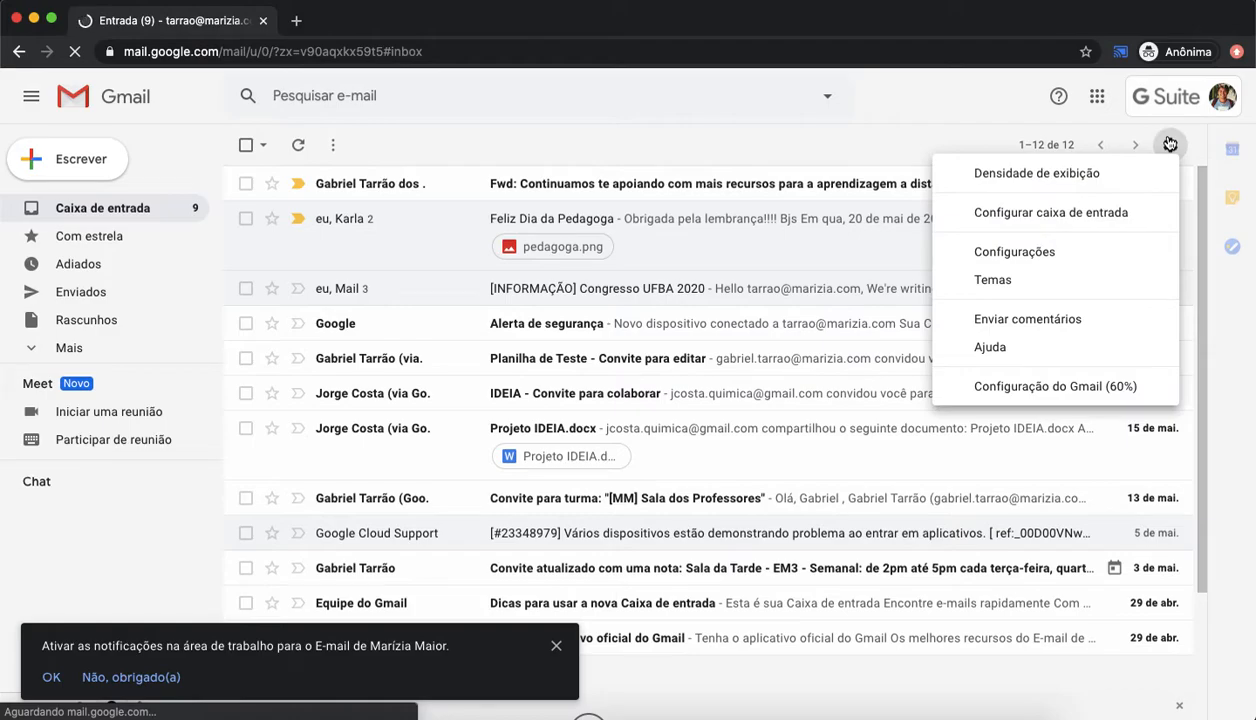
click(1056, 250)
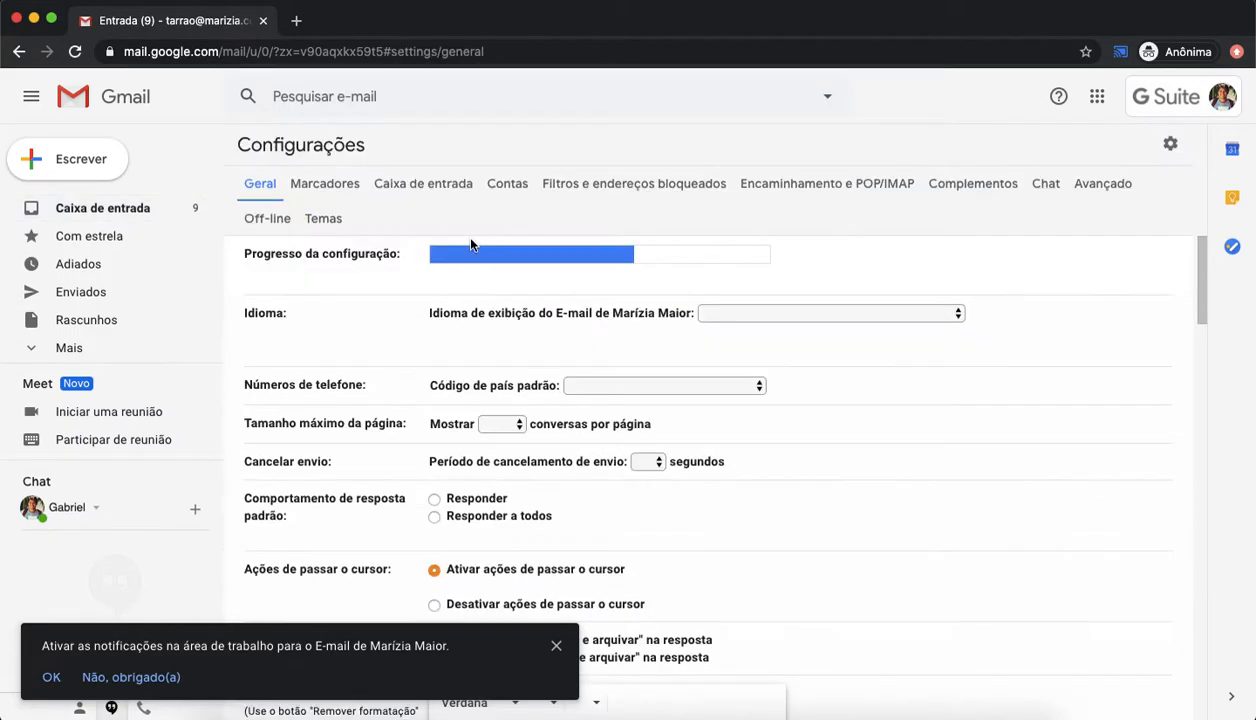
click(556, 645)
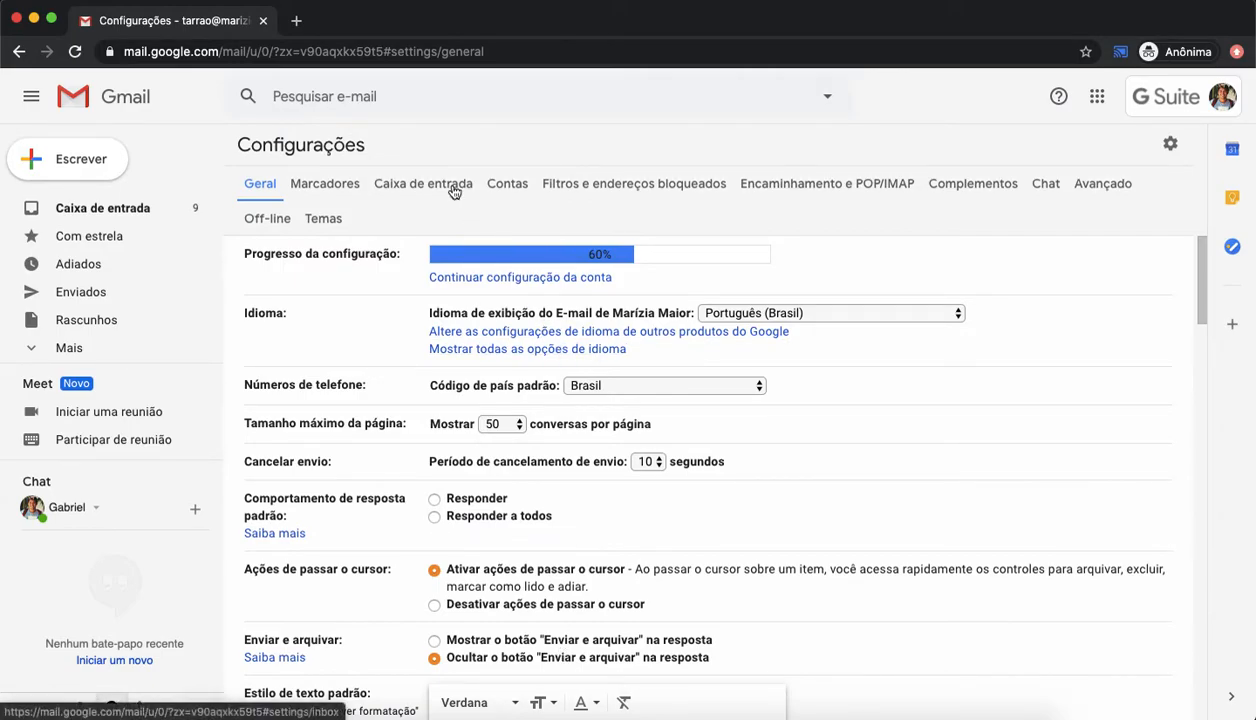
click(405, 186)
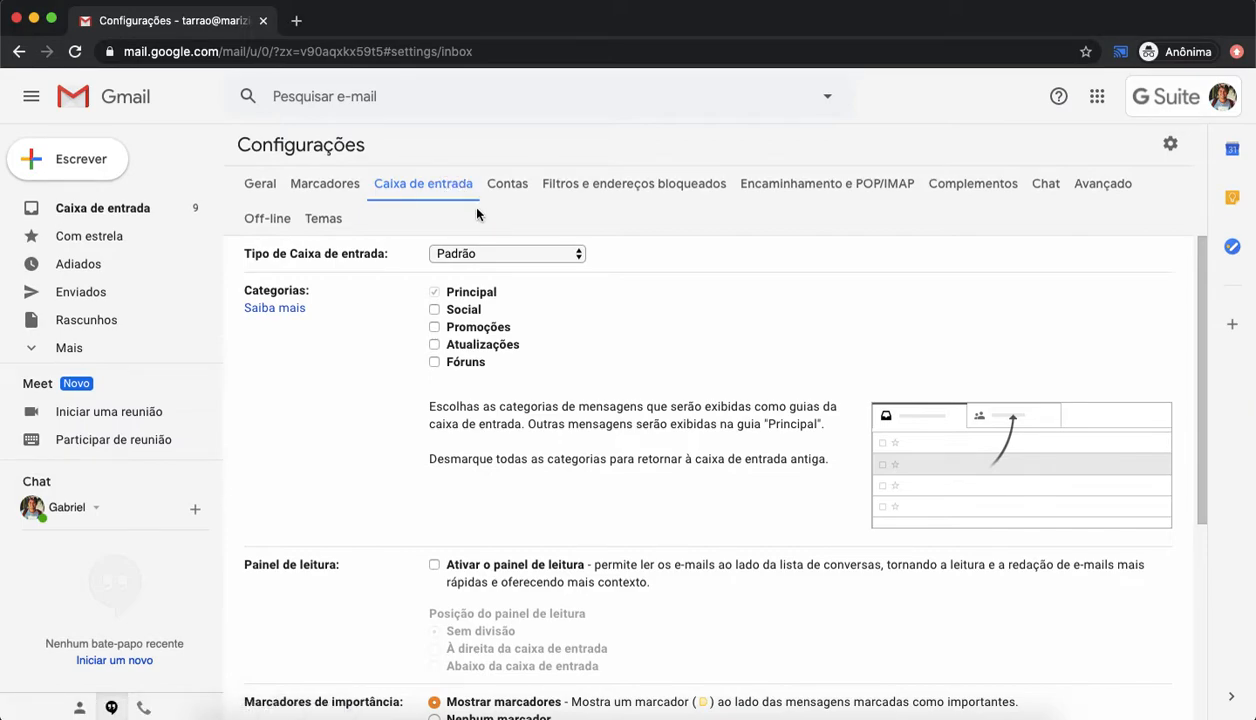
click(510, 252)
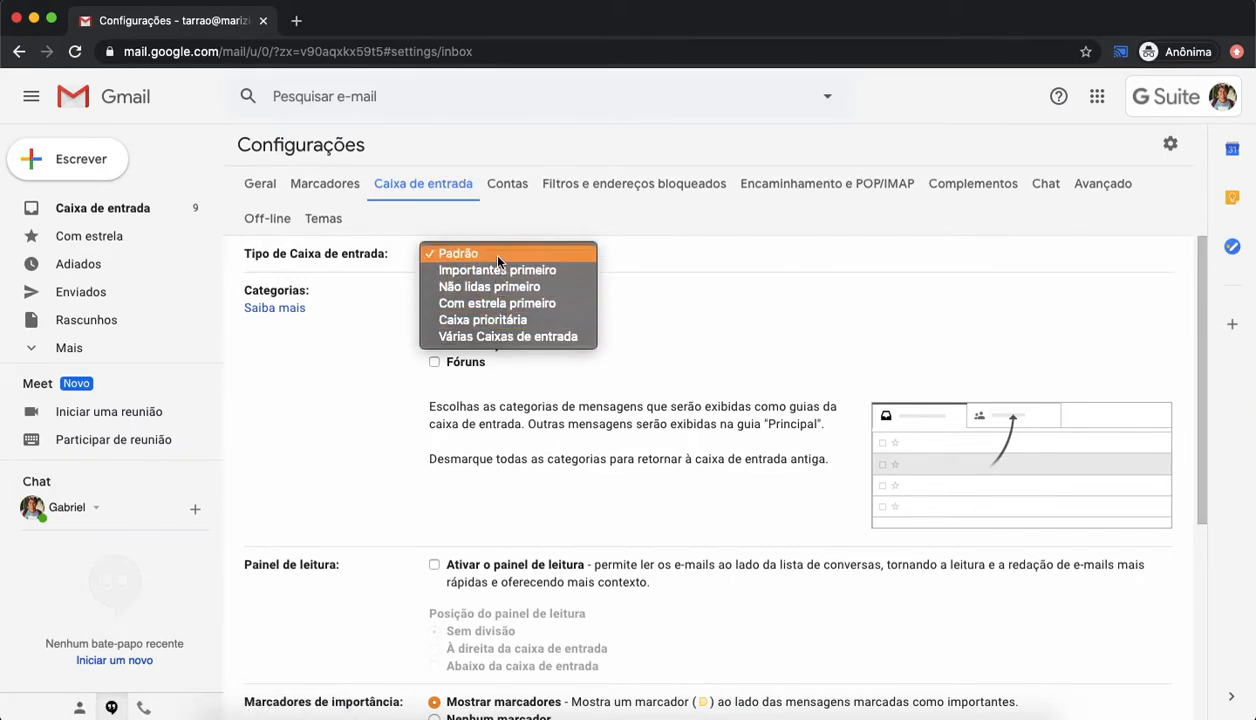
click(705, 352)
click(547, 256)
click(506, 288)
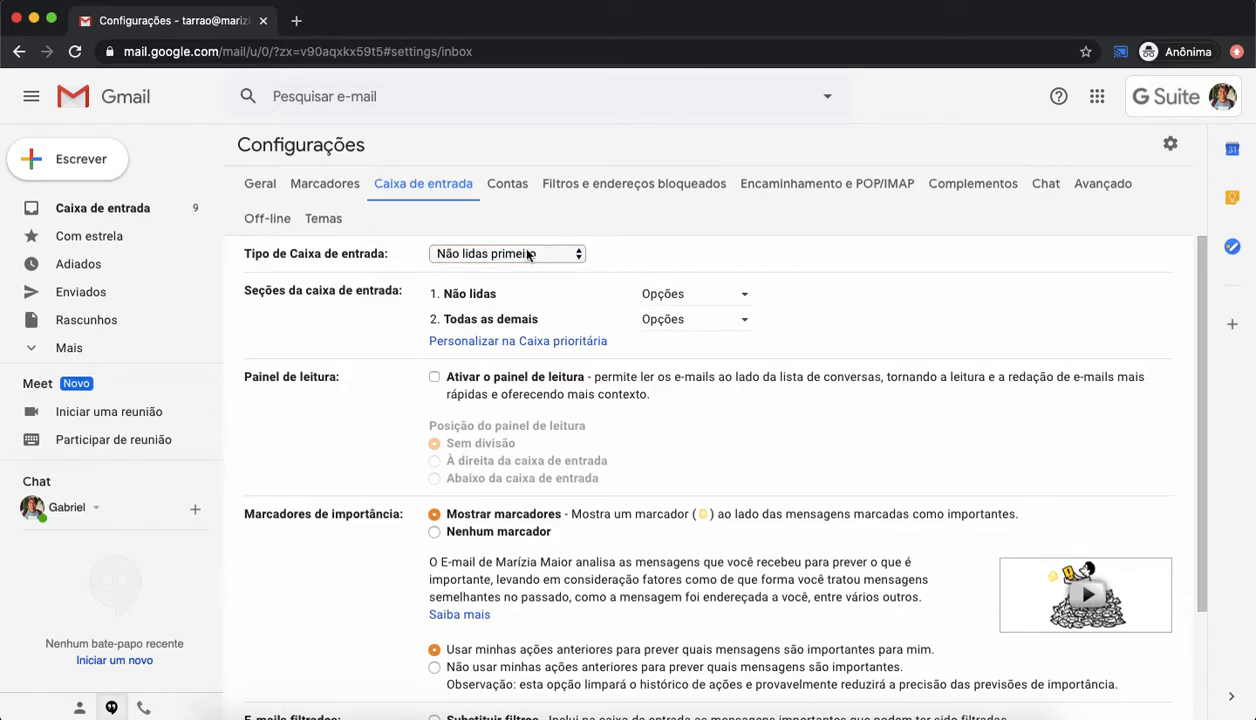
scroll(665, 540, down, 3)
click(669, 627)
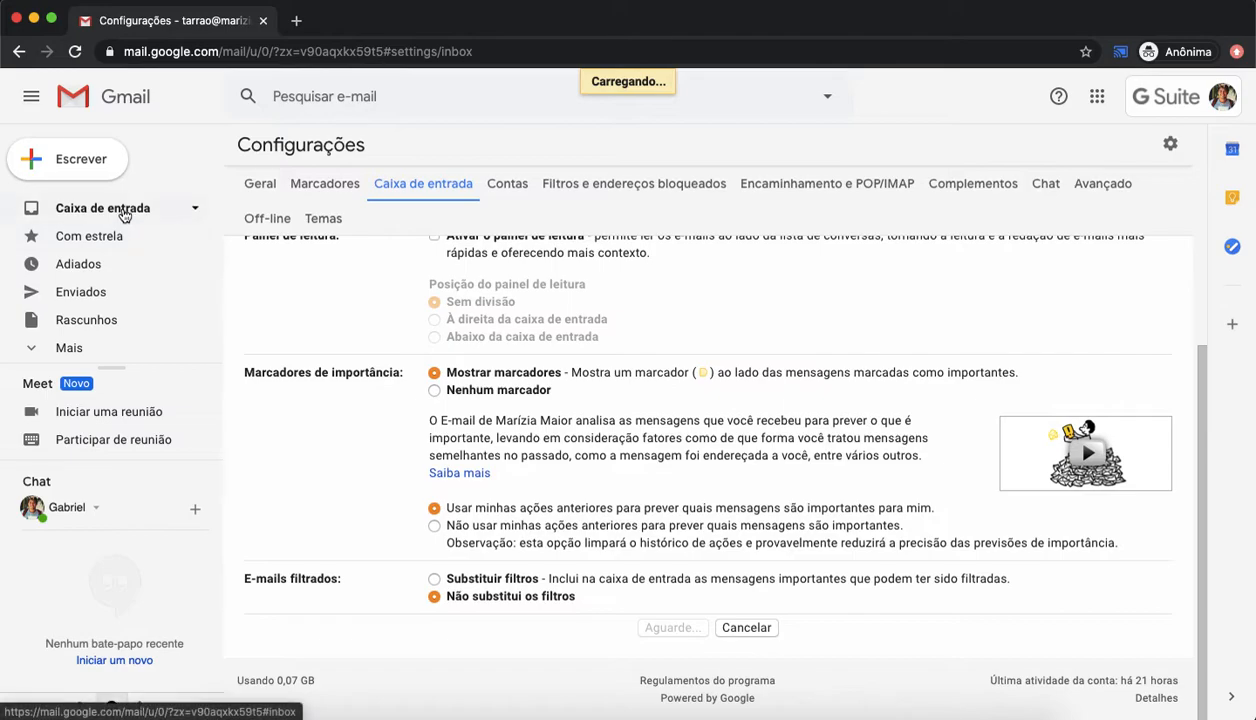
Step: Collapse and expand the Não lidas and Todas as demais inbox sections
scroll(392, 373, down, 1)
scroll(385, 345, up, 1)
click(269, 191)
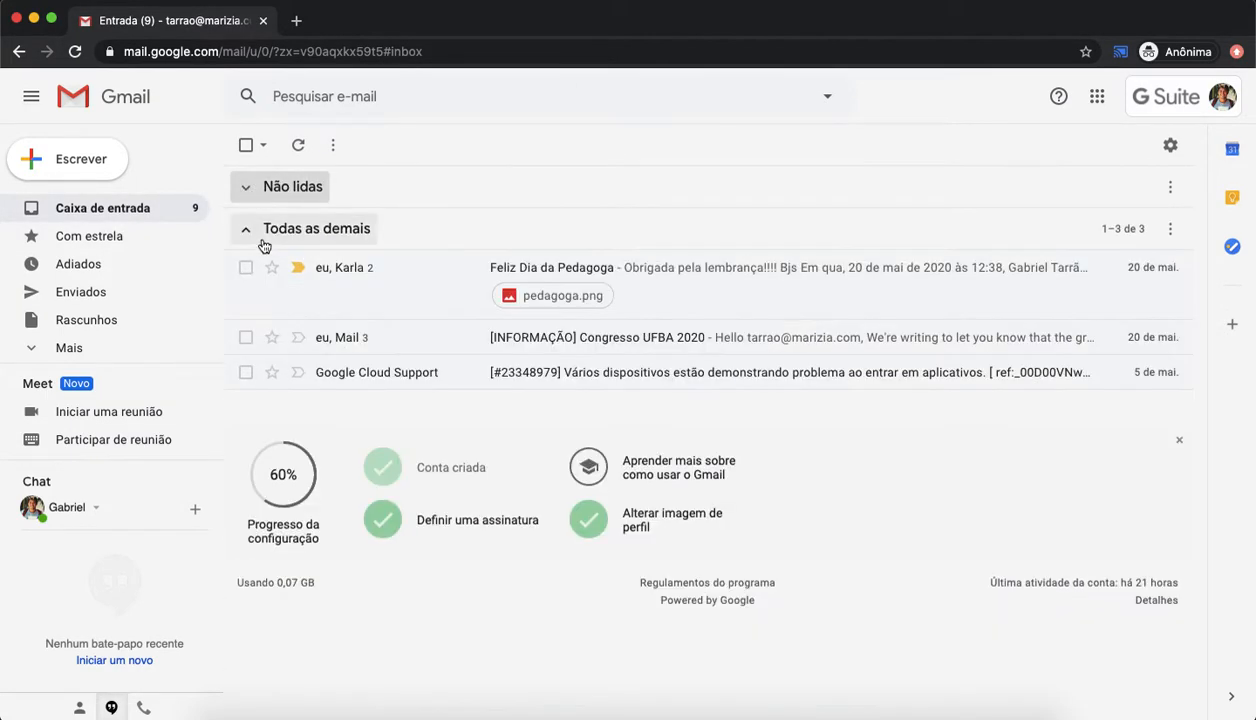
click(261, 238)
click(358, 226)
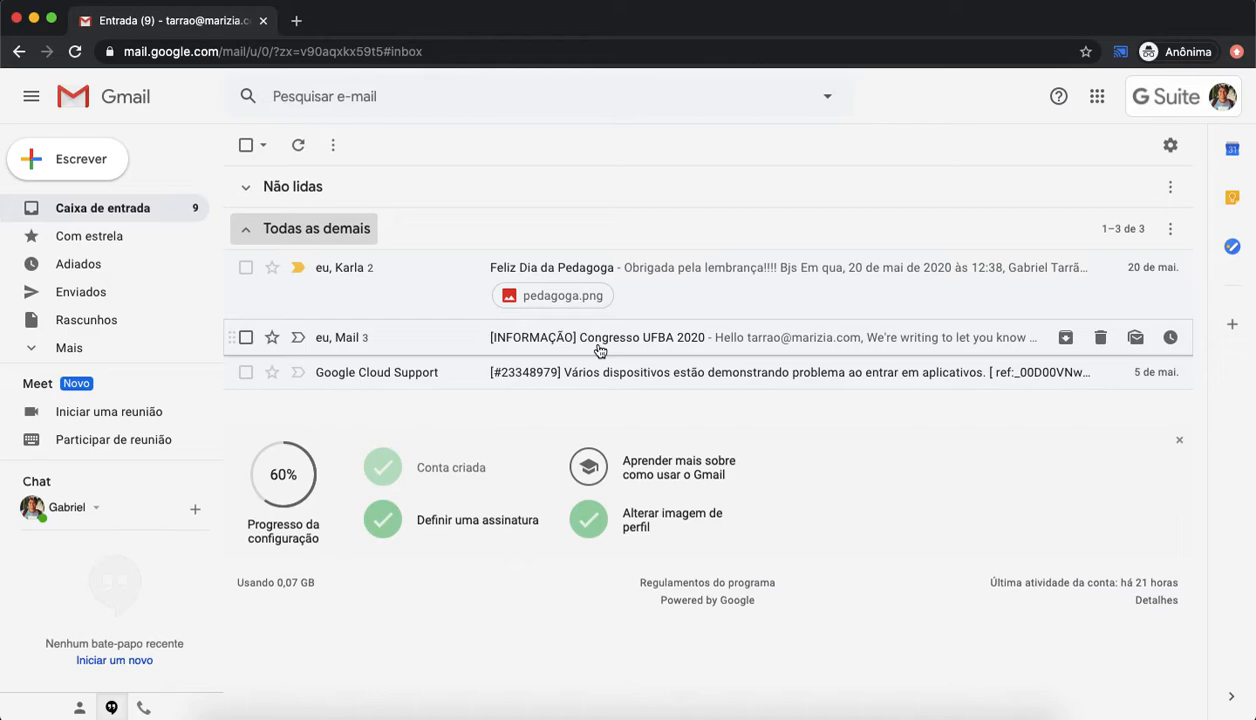
click(292, 196)
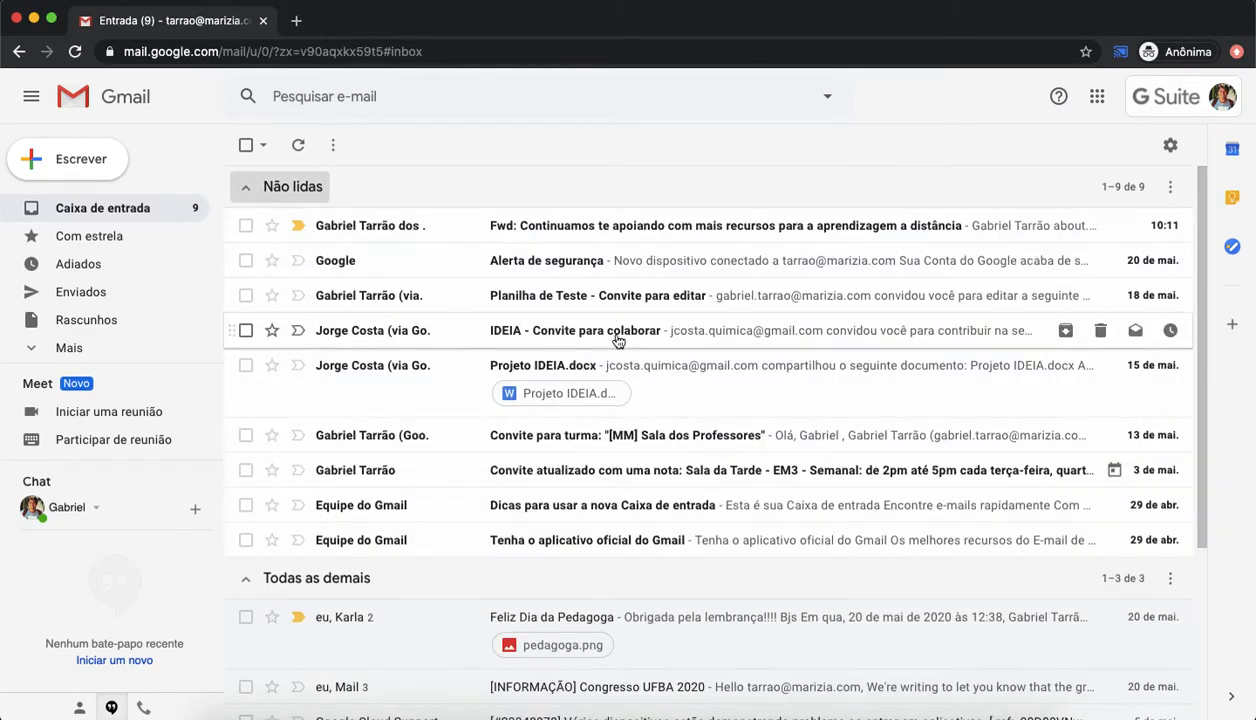
Step: Switch the inbox type to Caixa prioritária and add a Com estrela section as the second inbox section
click(1172, 145)
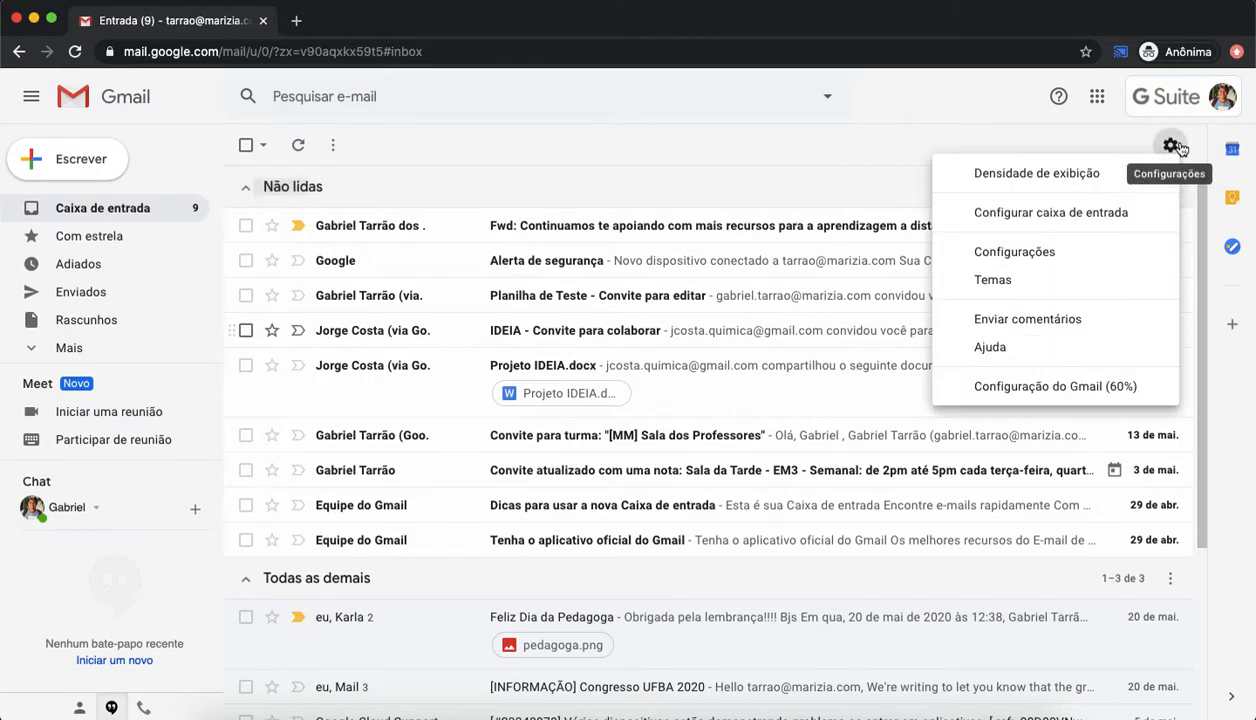
click(1016, 248)
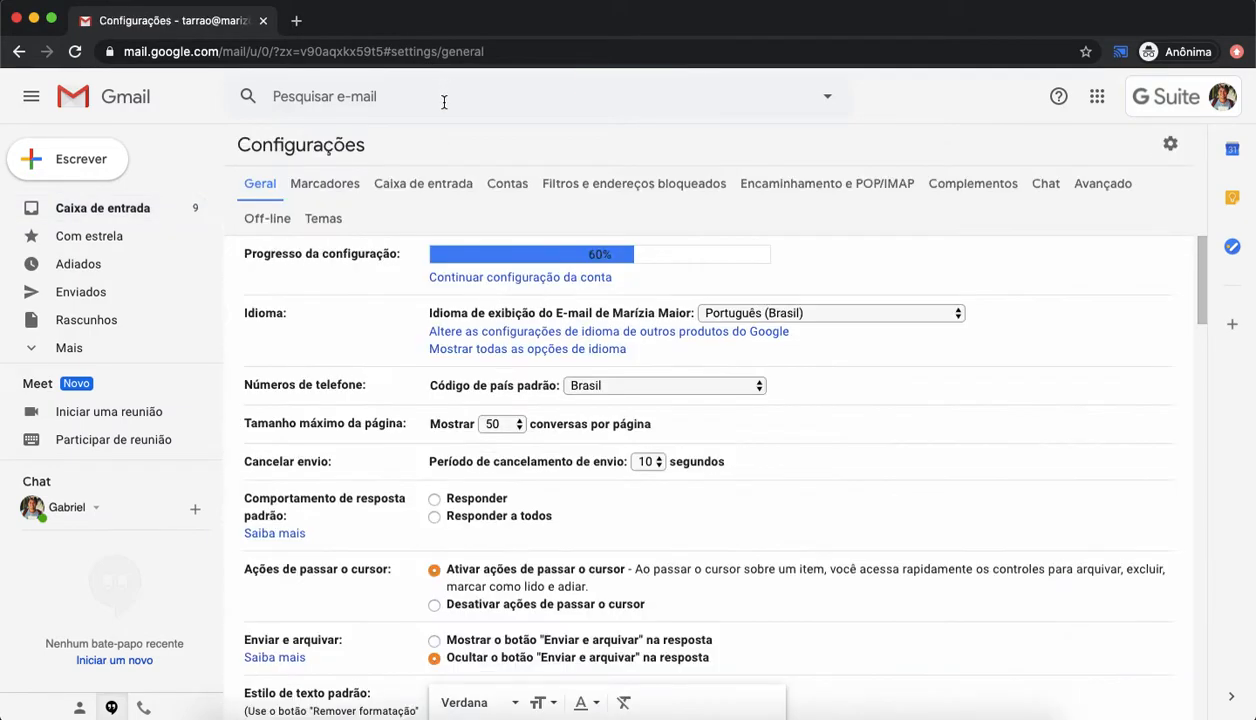
click(440, 180)
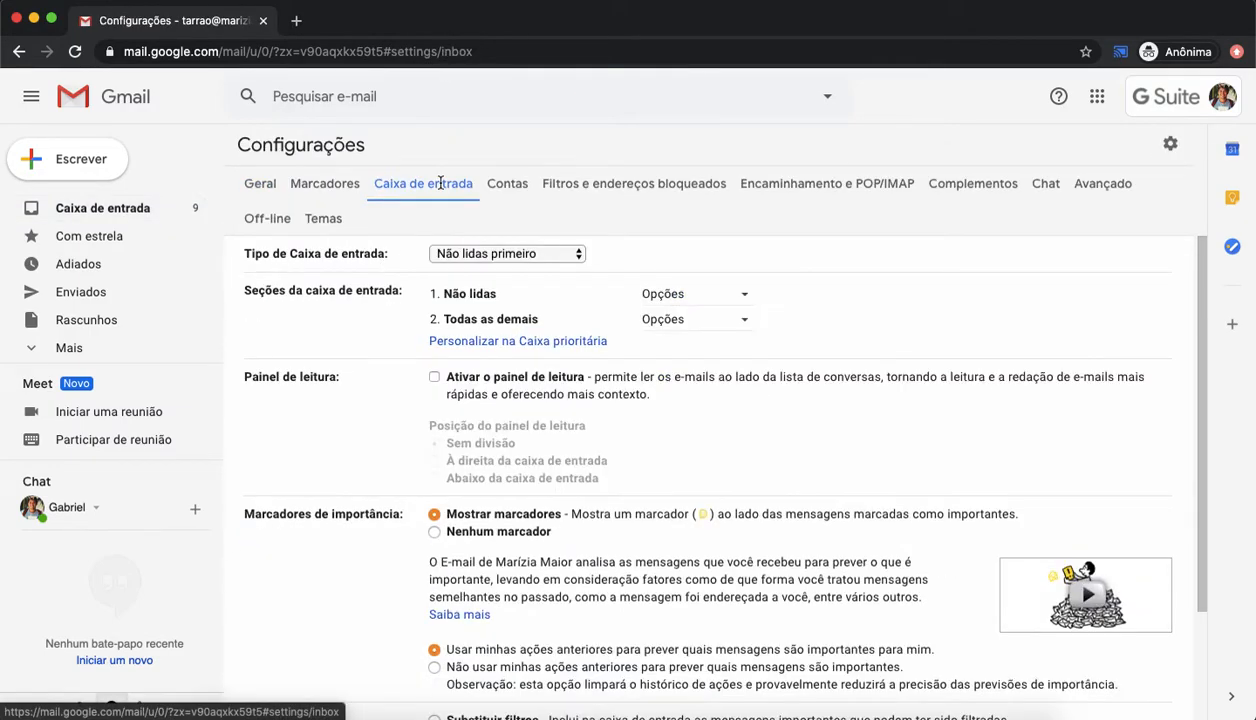
click(528, 342)
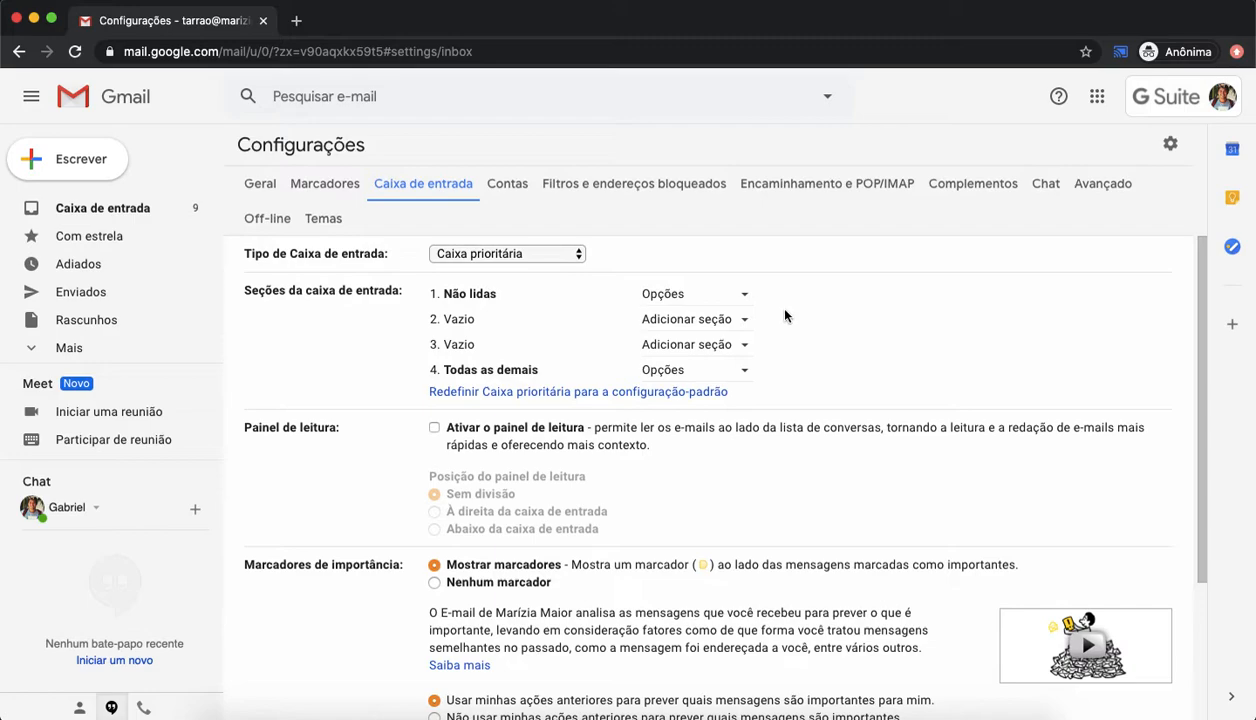
click(736, 325)
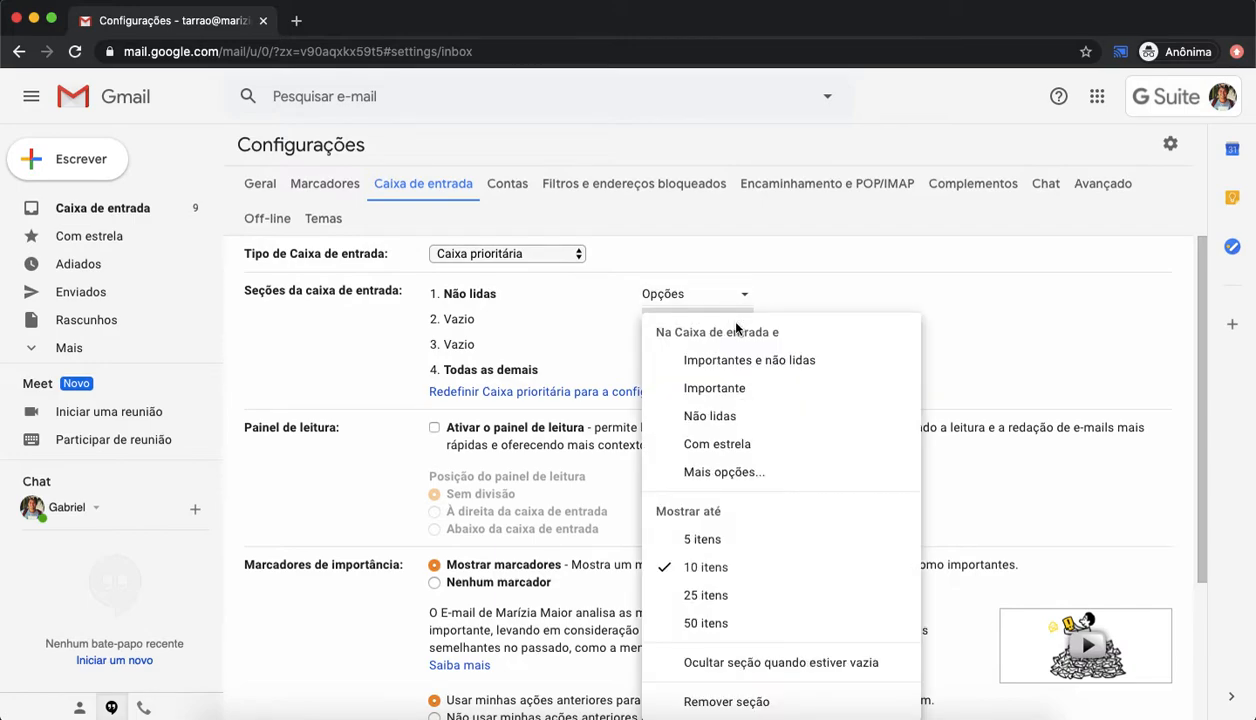
click(710, 448)
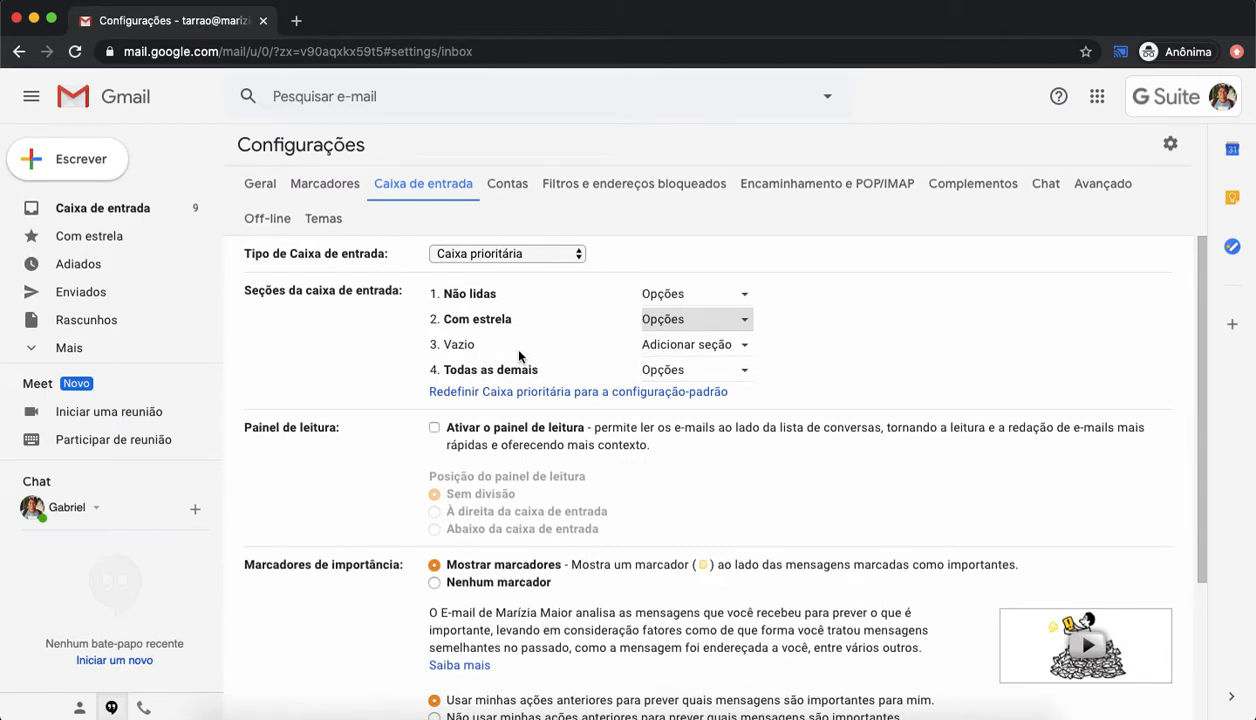
Step: Save the Caixa prioritária inbox section settings
click(734, 352)
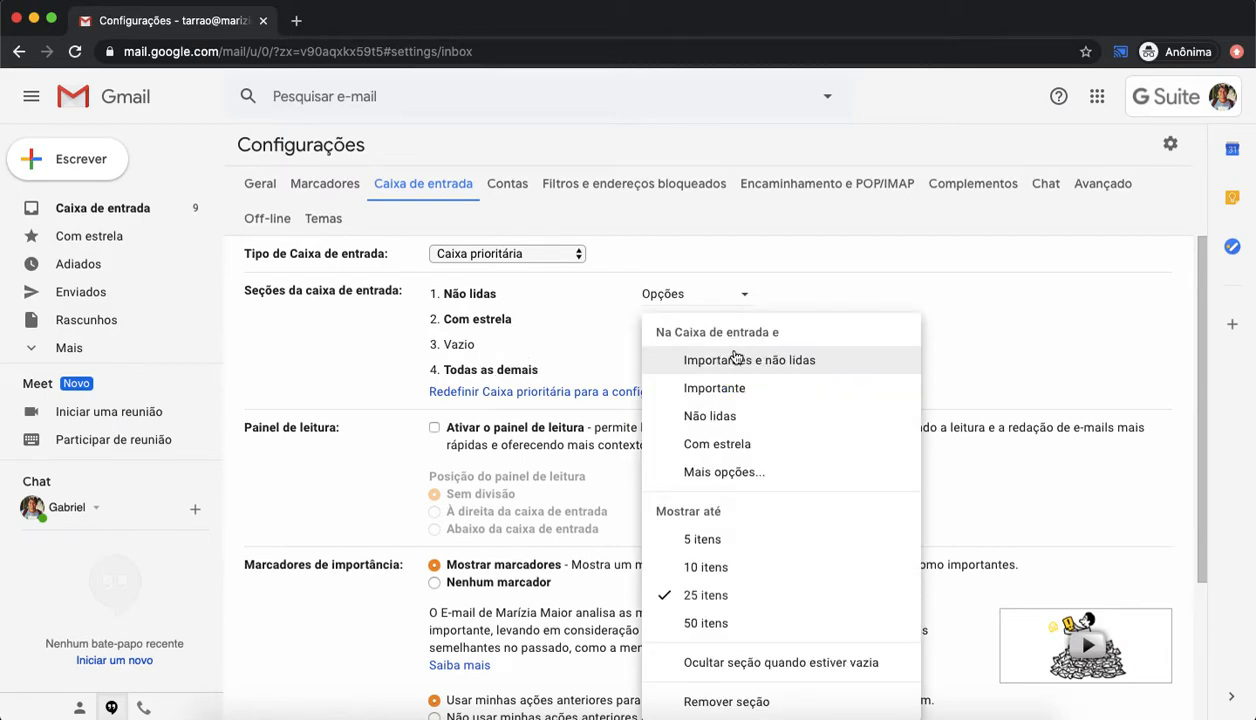
click(975, 336)
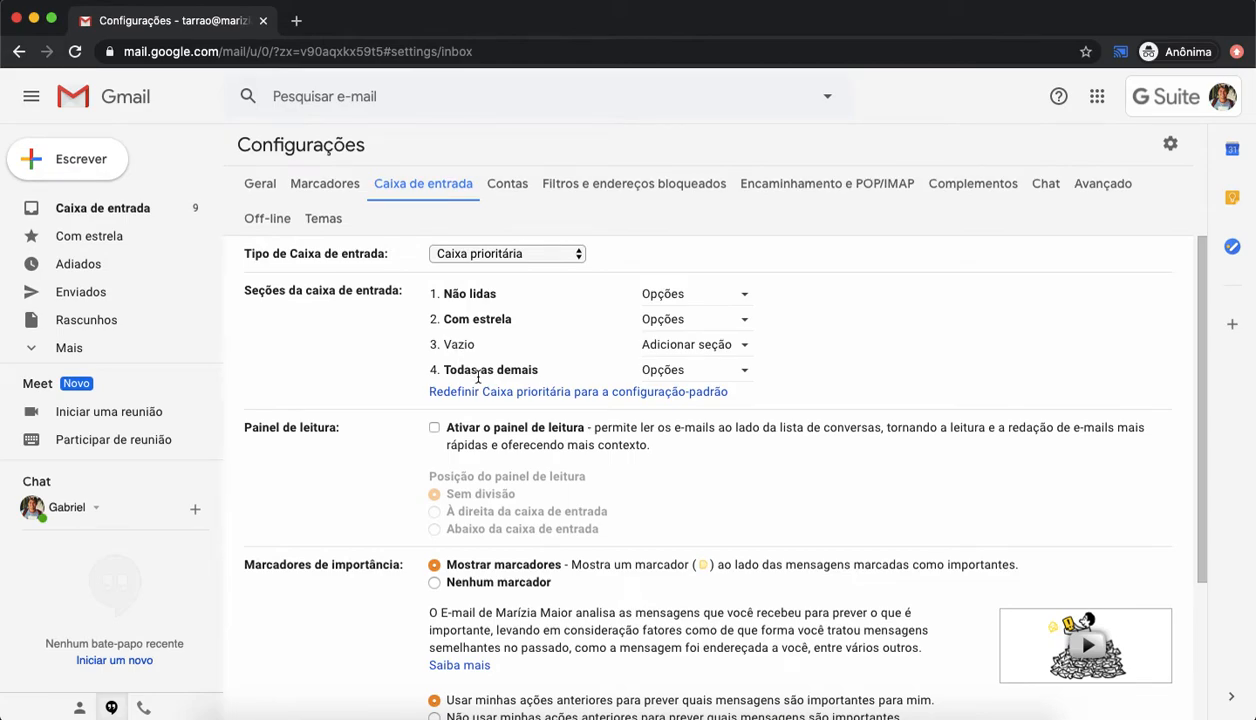
scroll(373, 363, down, 1)
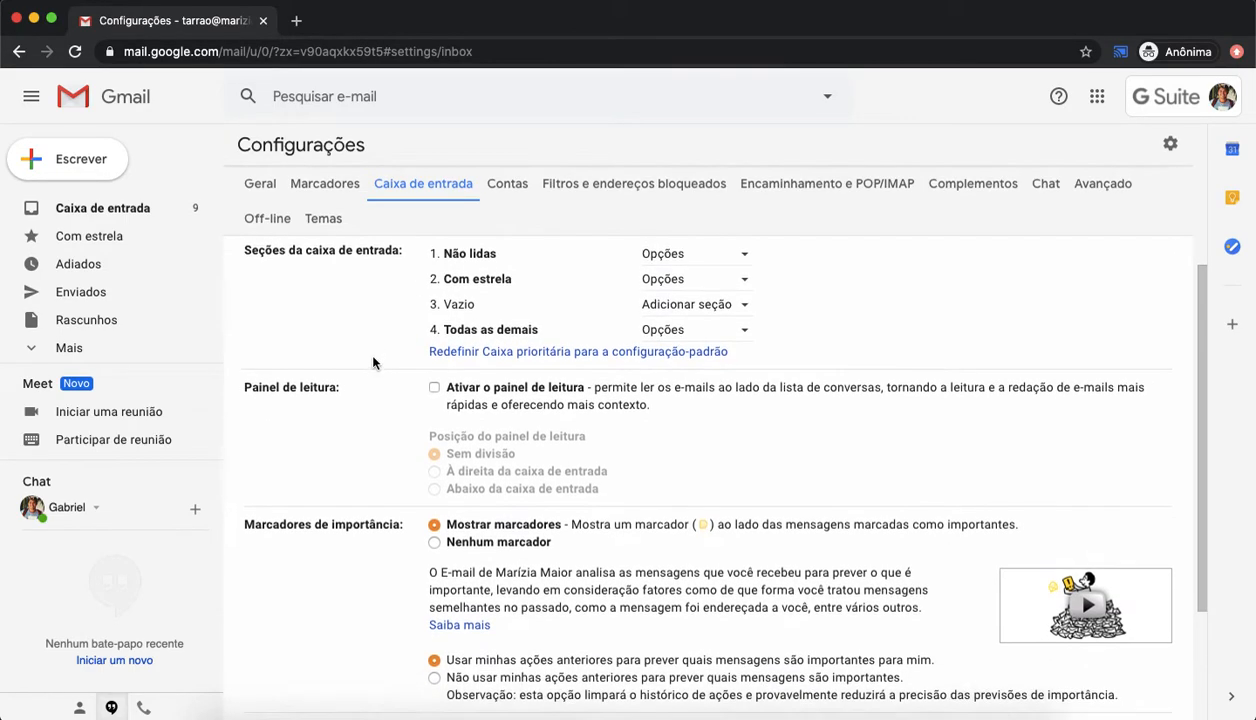
scroll(373, 364, up, 1)
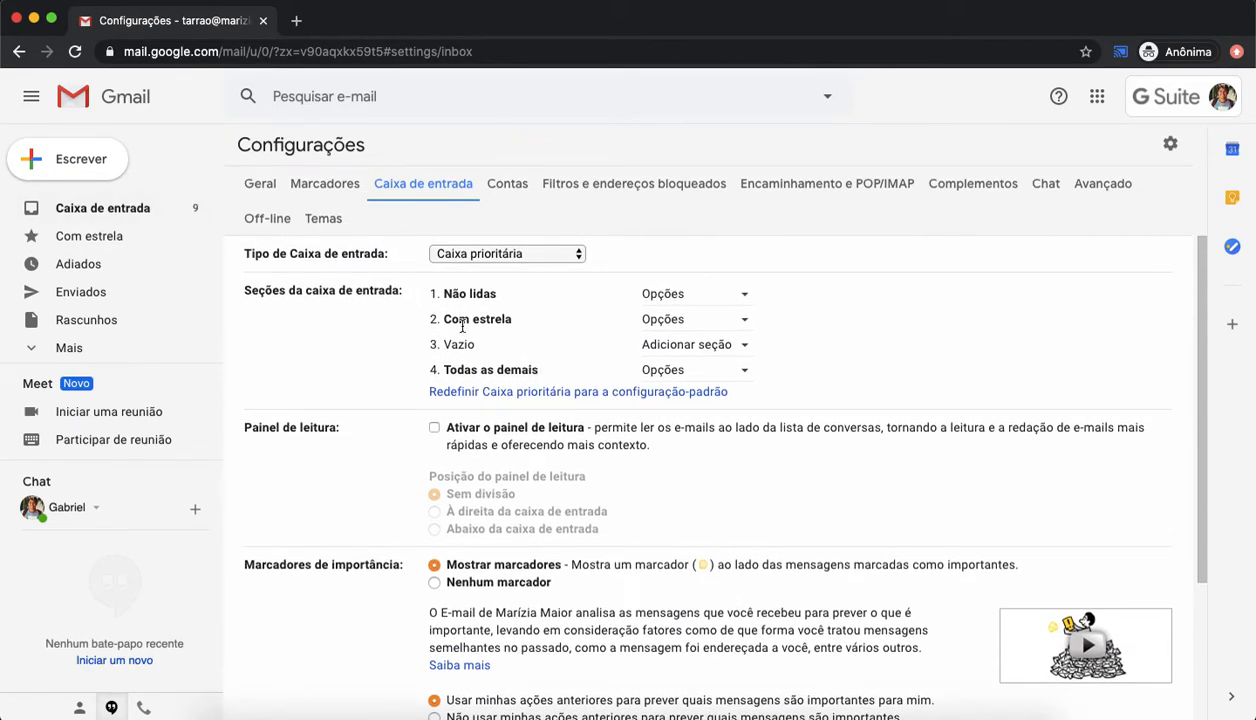
scroll(455, 322, down, 3)
click(672, 627)
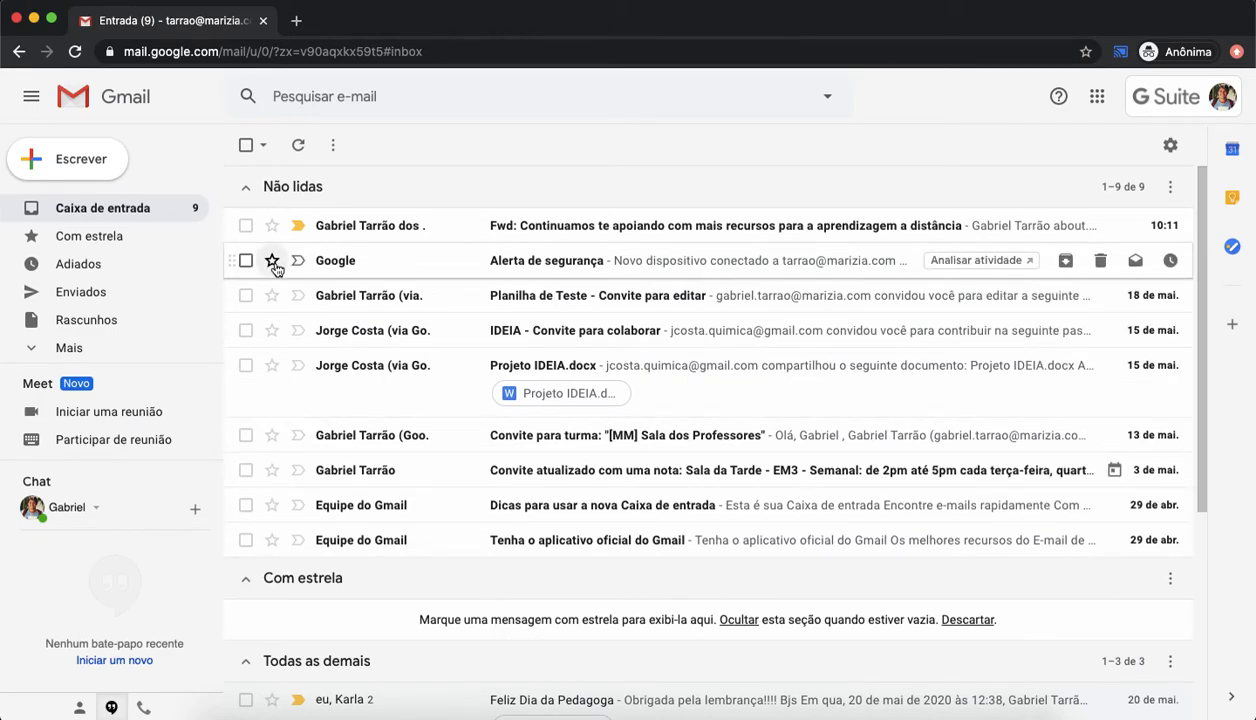
Step: Open the starred Alerta de segurança e-mail, return to the inbox and refresh it
click(300, 147)
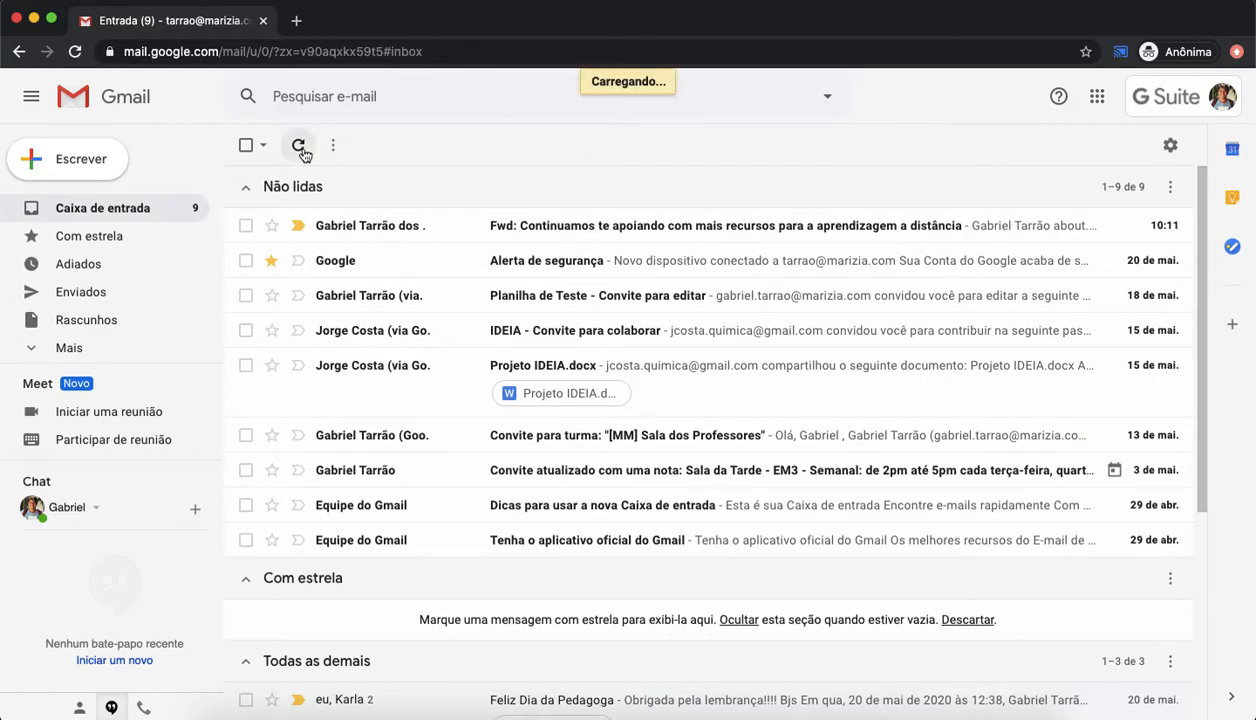
click(76, 53)
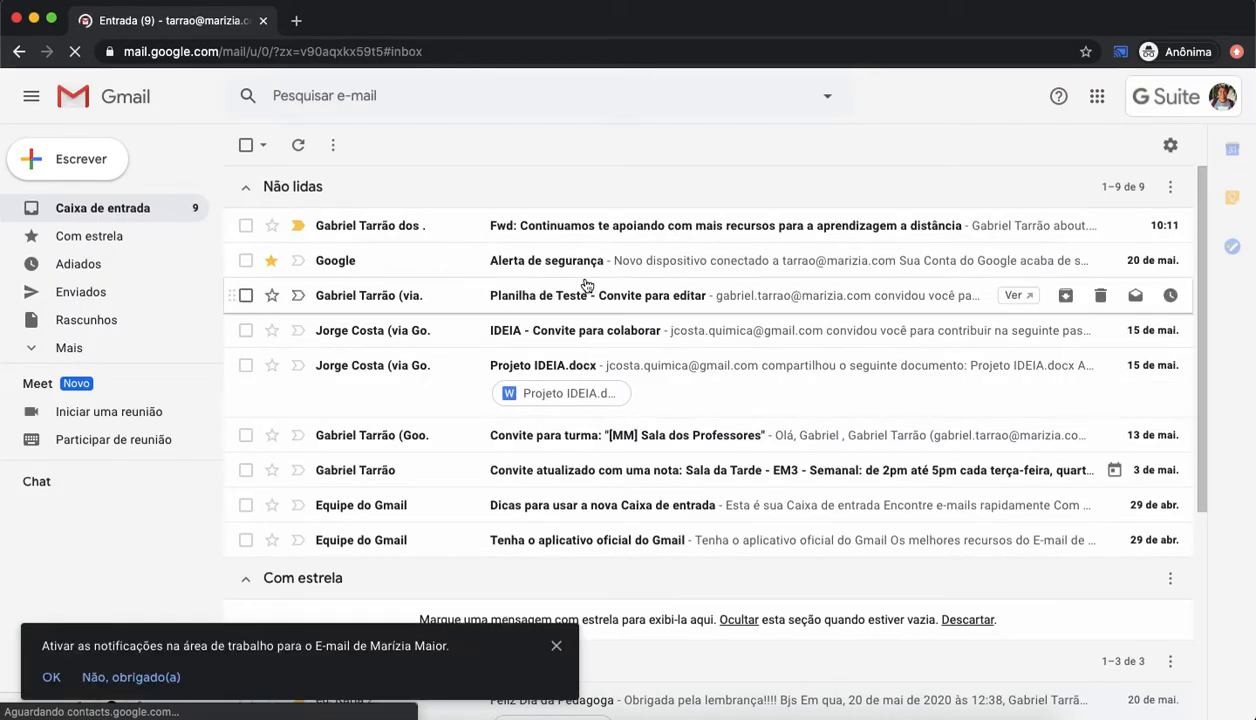
click(584, 264)
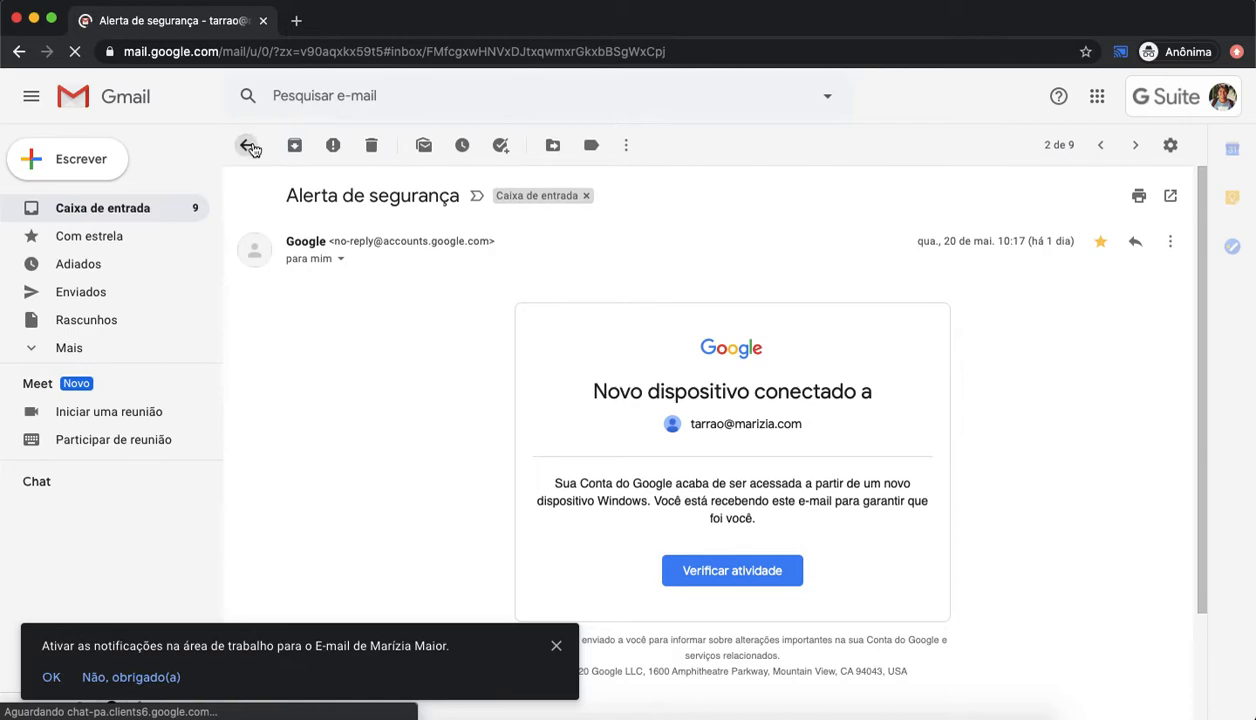
click(249, 146)
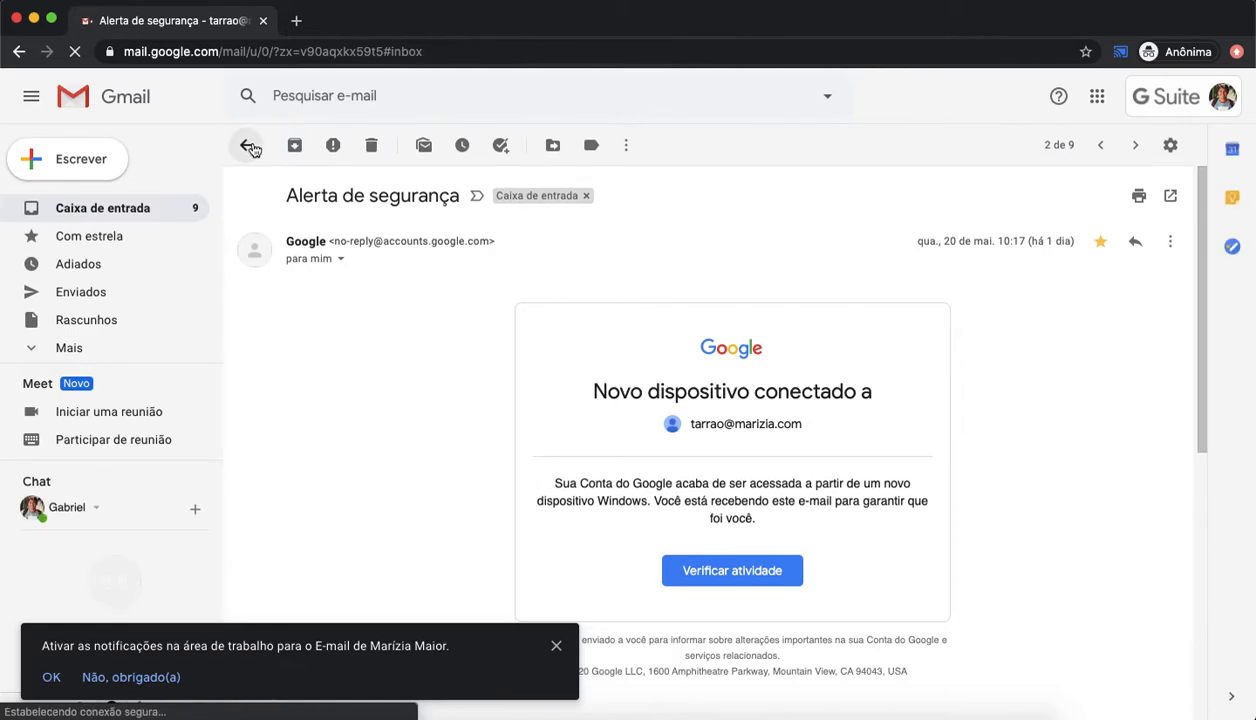
scroll(556, 441, down, 1)
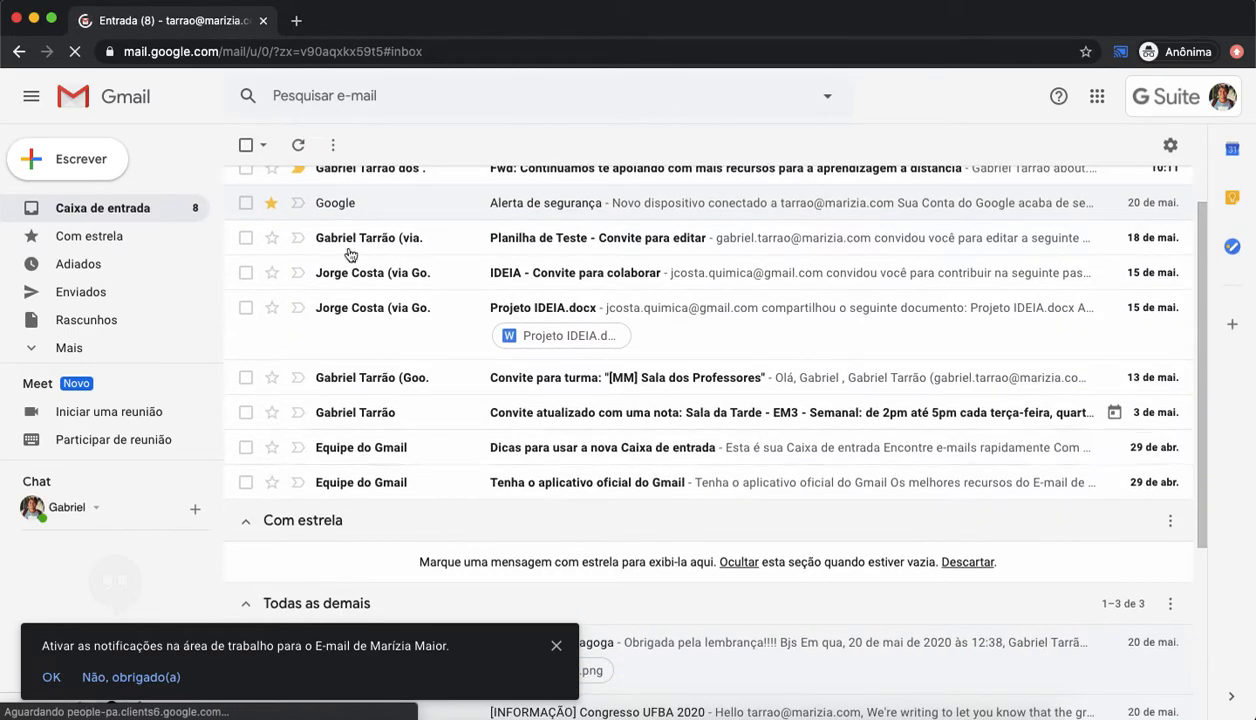
click(300, 147)
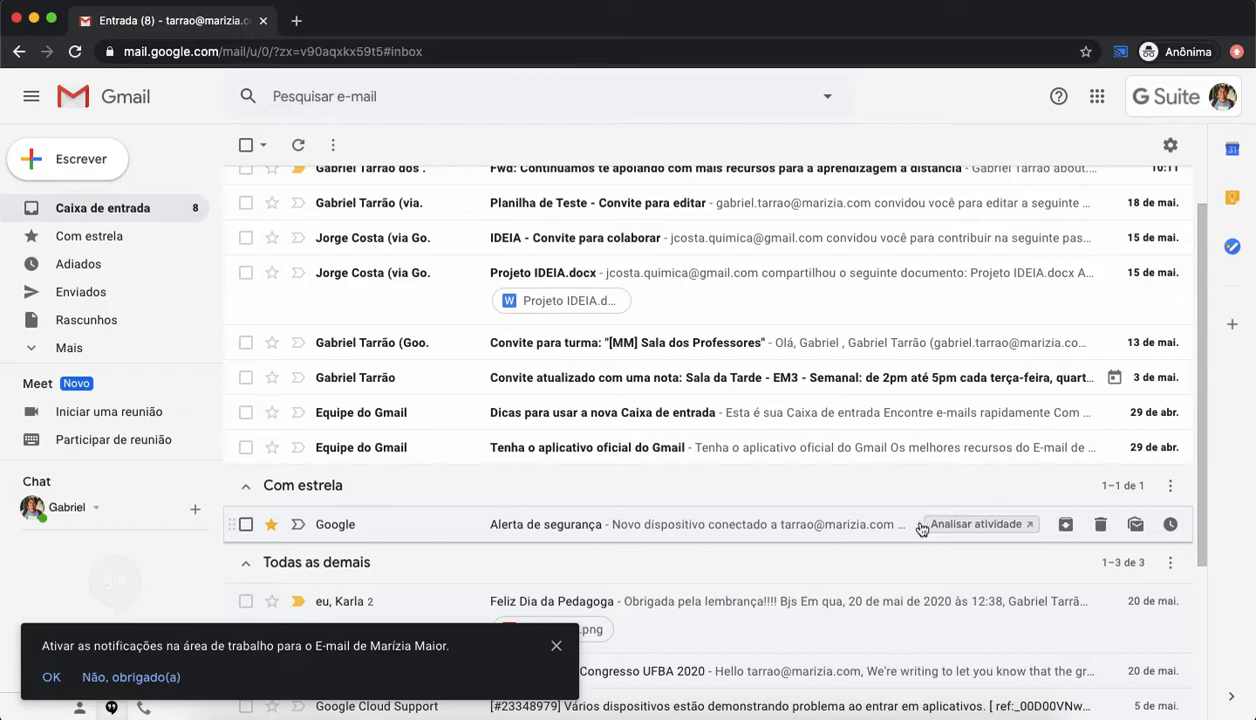
Step: Dismiss the notifications prompt, select the Alerta de segurança e-mail and delete it
click(556, 645)
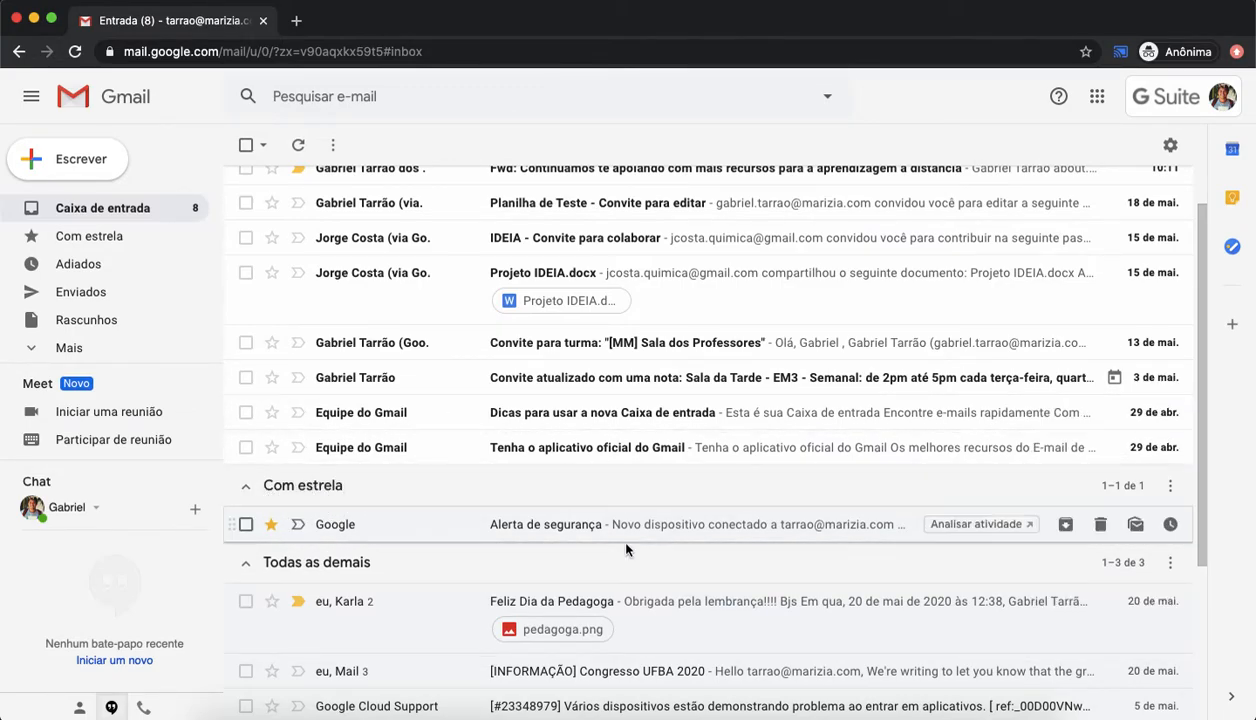
click(246, 524)
click(370, 146)
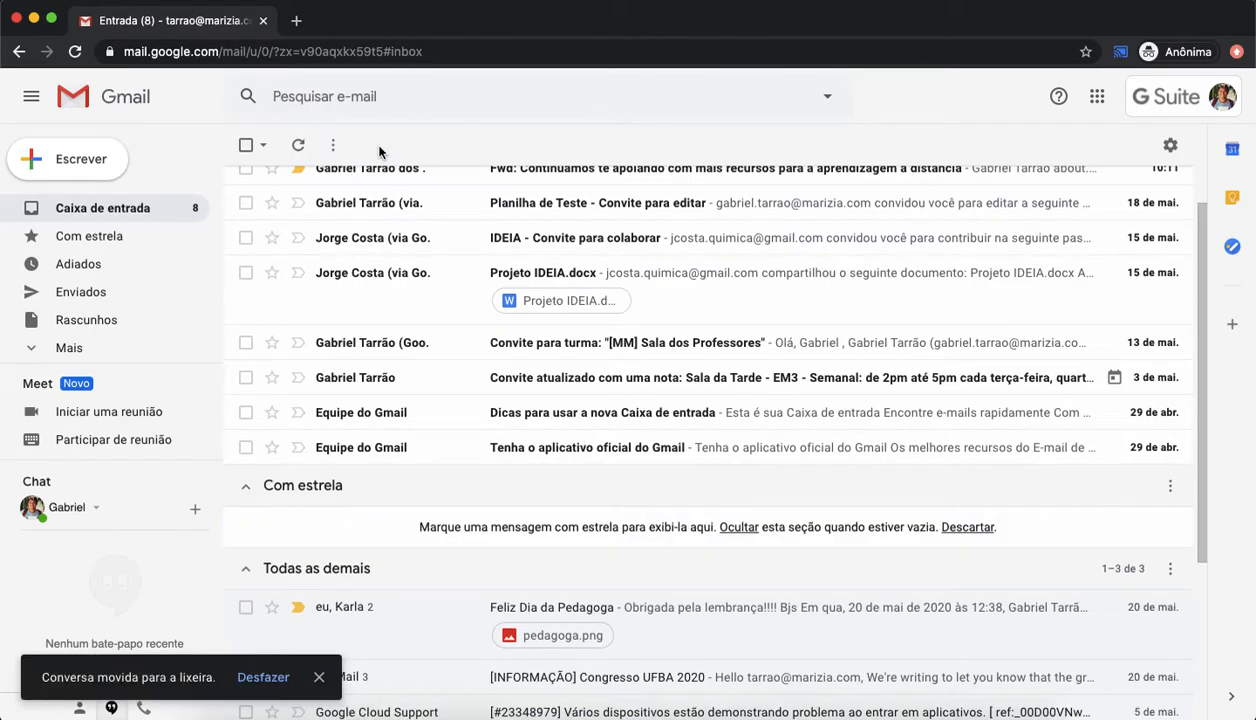
Step: Collapse the Com estrela and Todas as demais inbox sections
scroll(655, 501, up, 2)
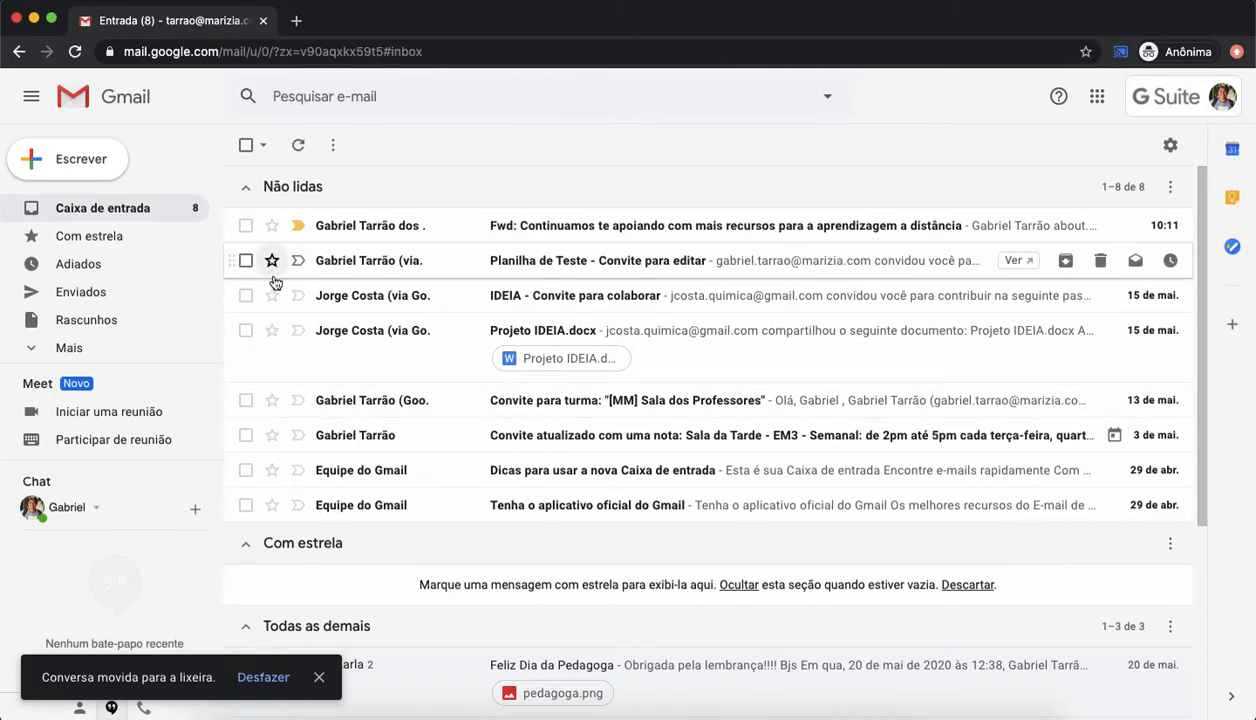
click(249, 549)
click(246, 586)
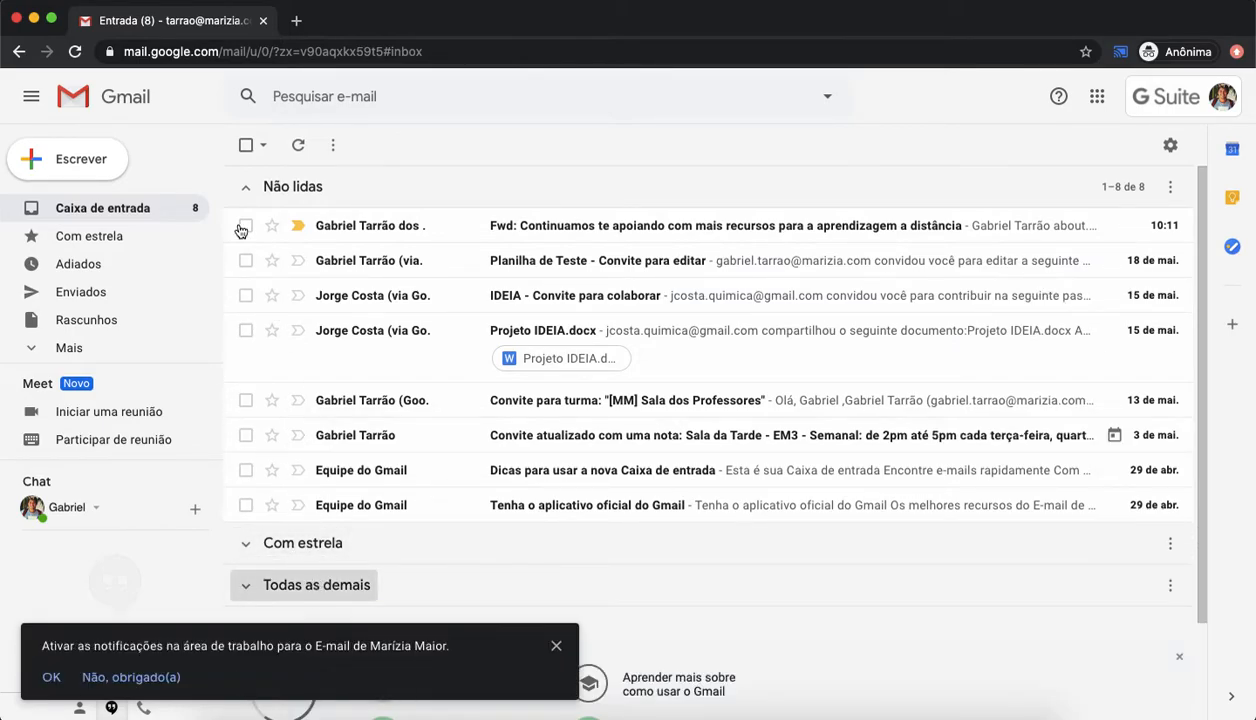
click(268, 187)
click(268, 187)
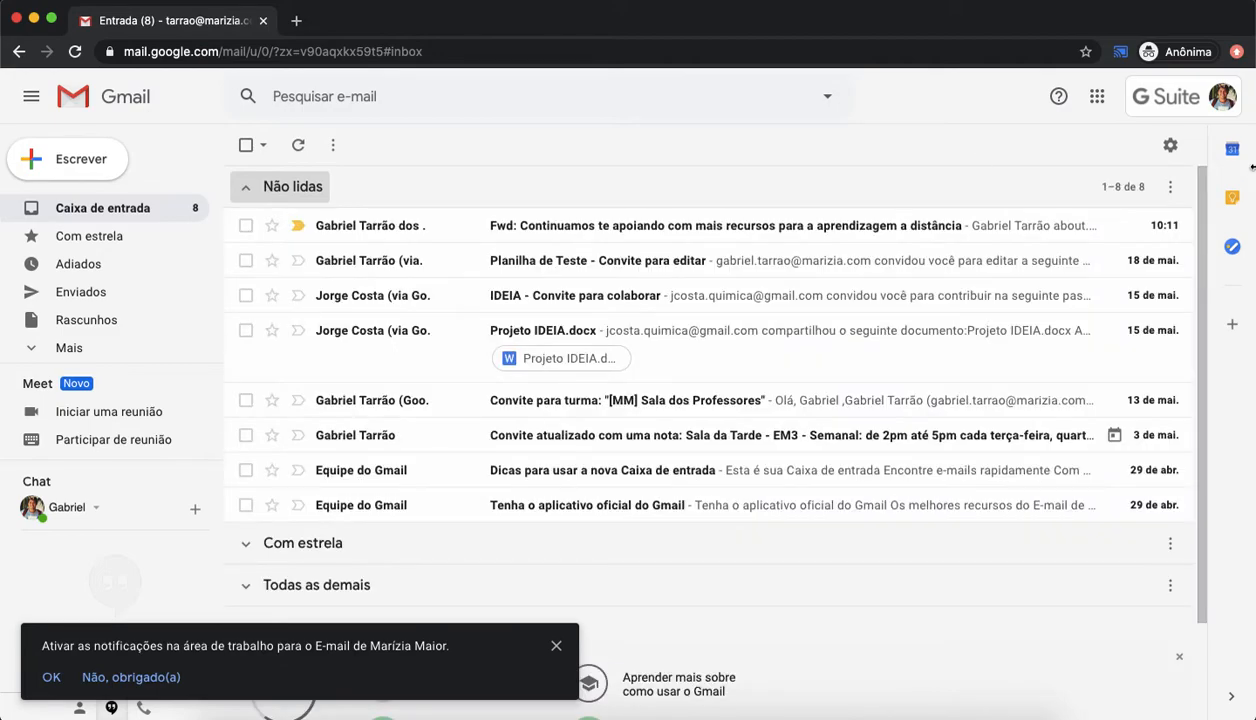
Step: Review the add-section options for the empty third inbox section in settings, then return to the inbox without saving
click(1170, 145)
click(1055, 254)
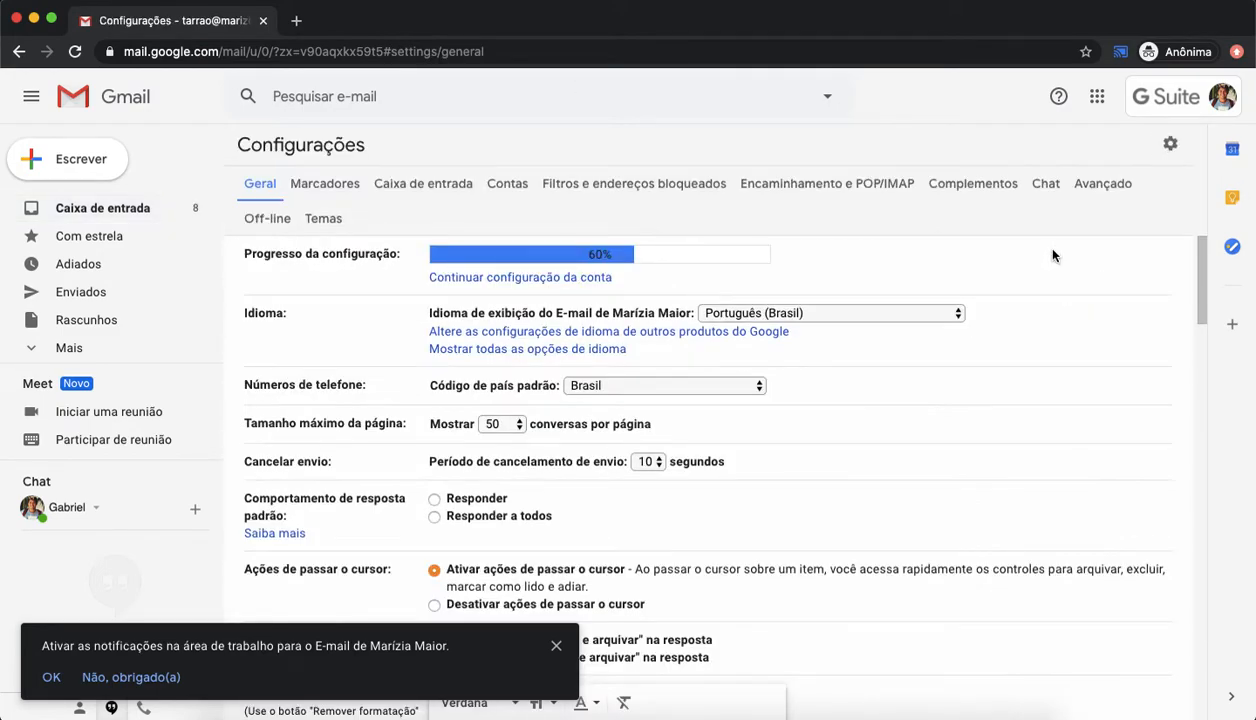
click(452, 180)
scroll(610, 362, down, 1)
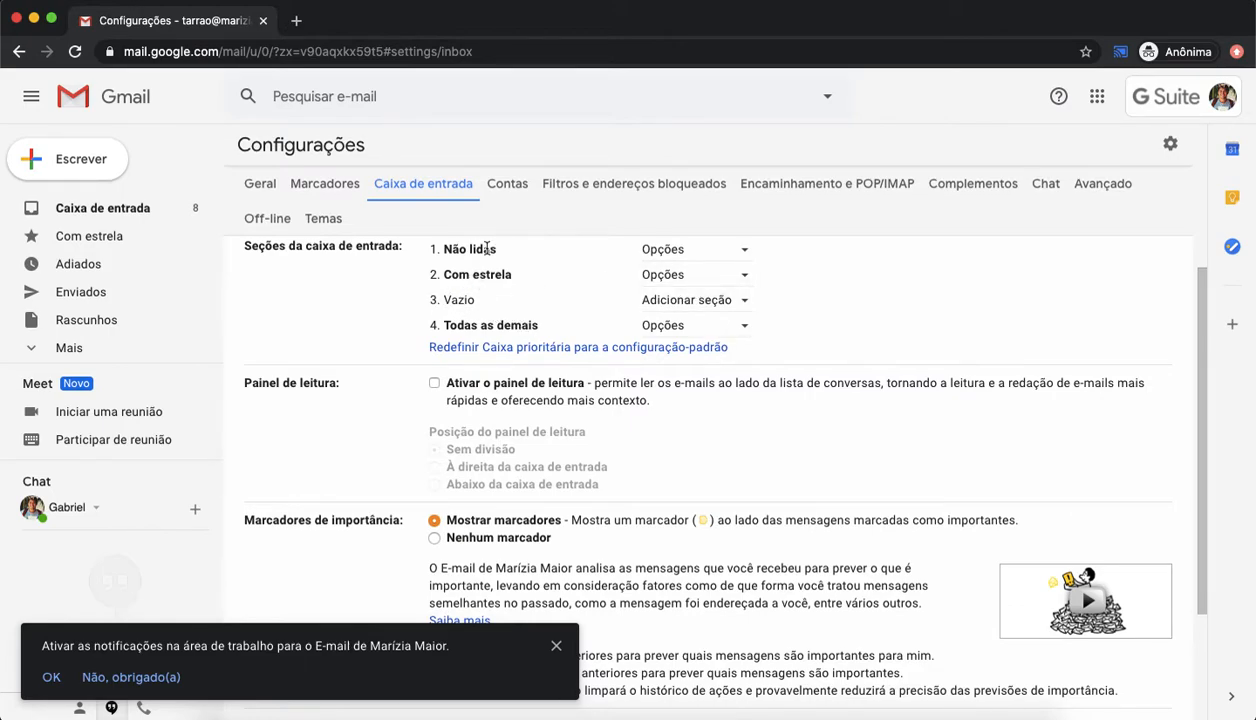
click(744, 302)
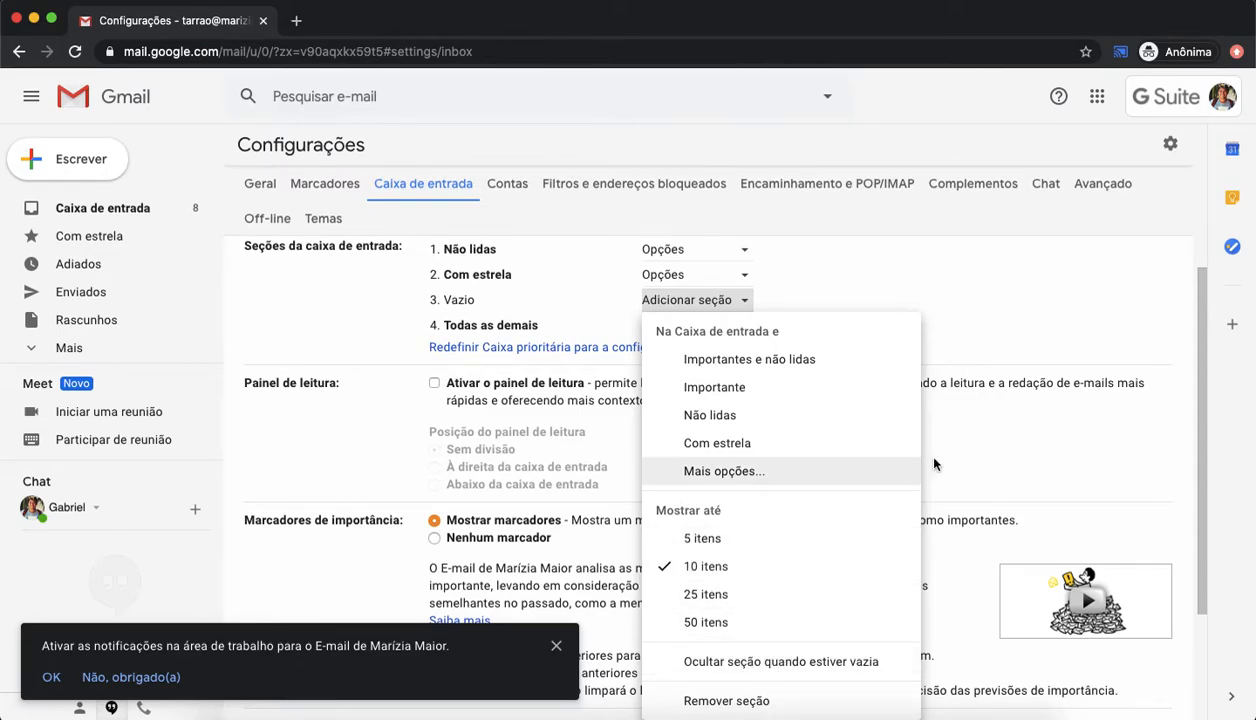
click(1045, 435)
scroll(784, 432, down, 3)
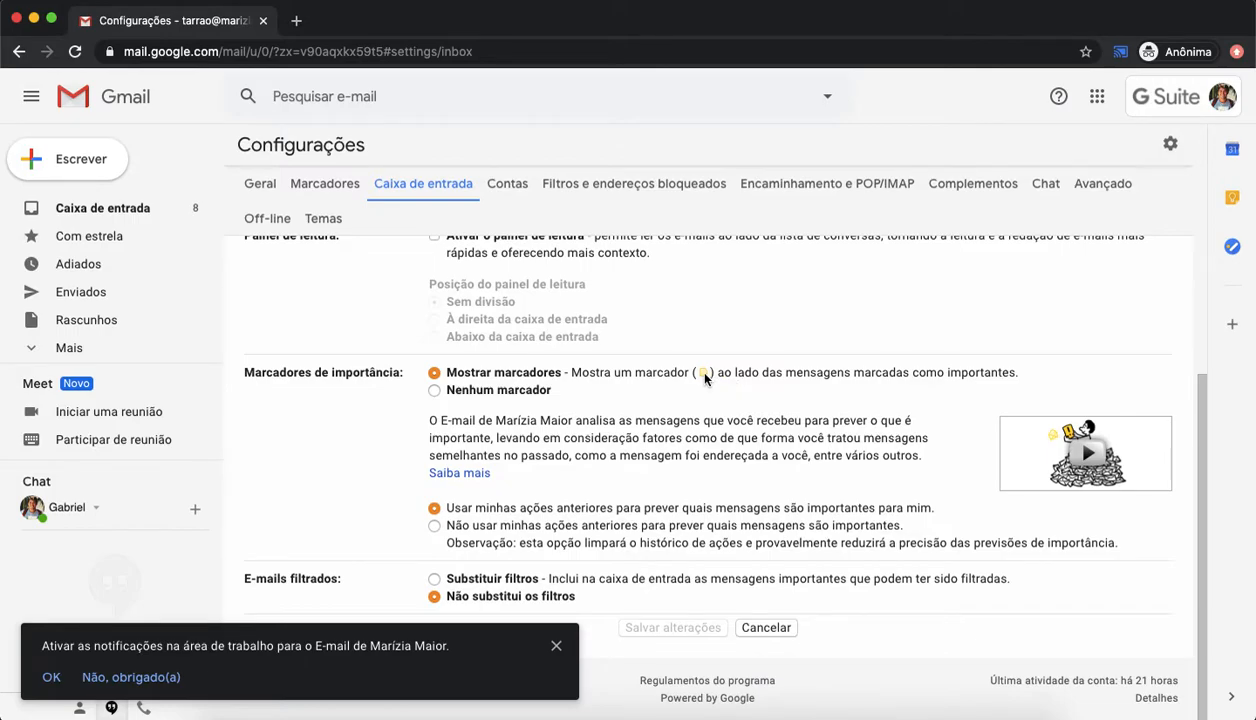
click(98, 207)
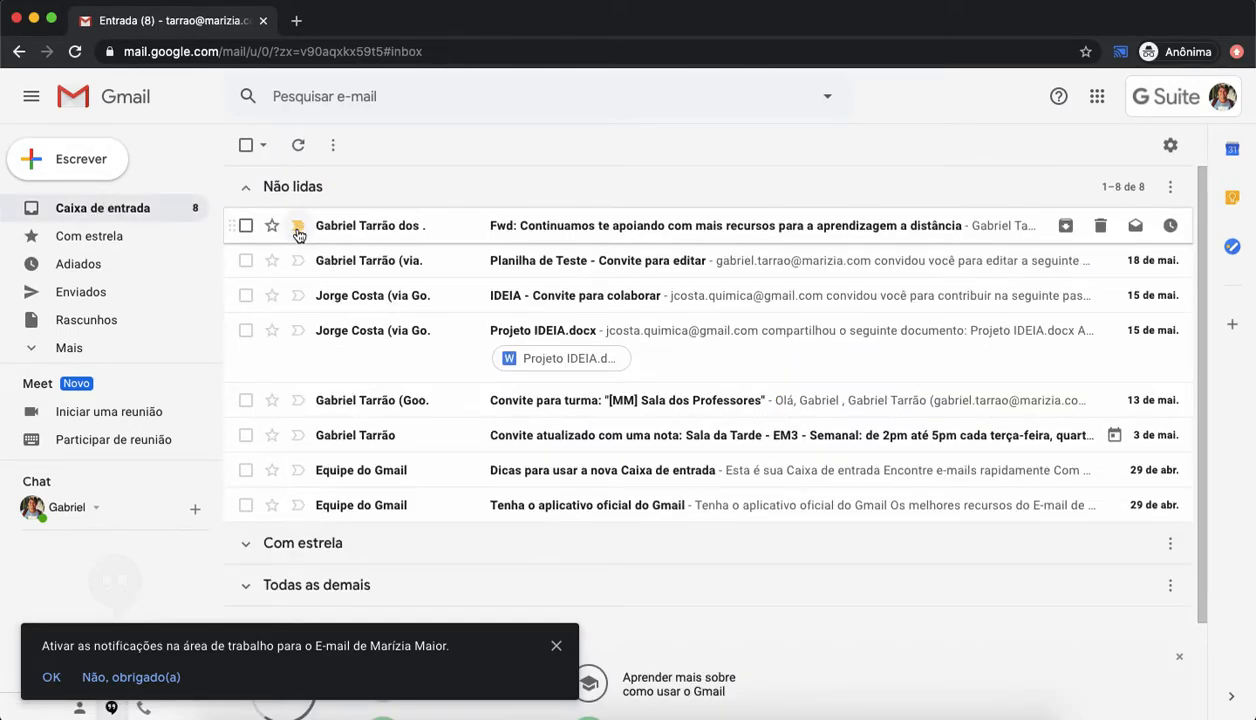
Step: Toggle the importance markers on the top unread e-mails, clearing them all to not important
click(298, 262)
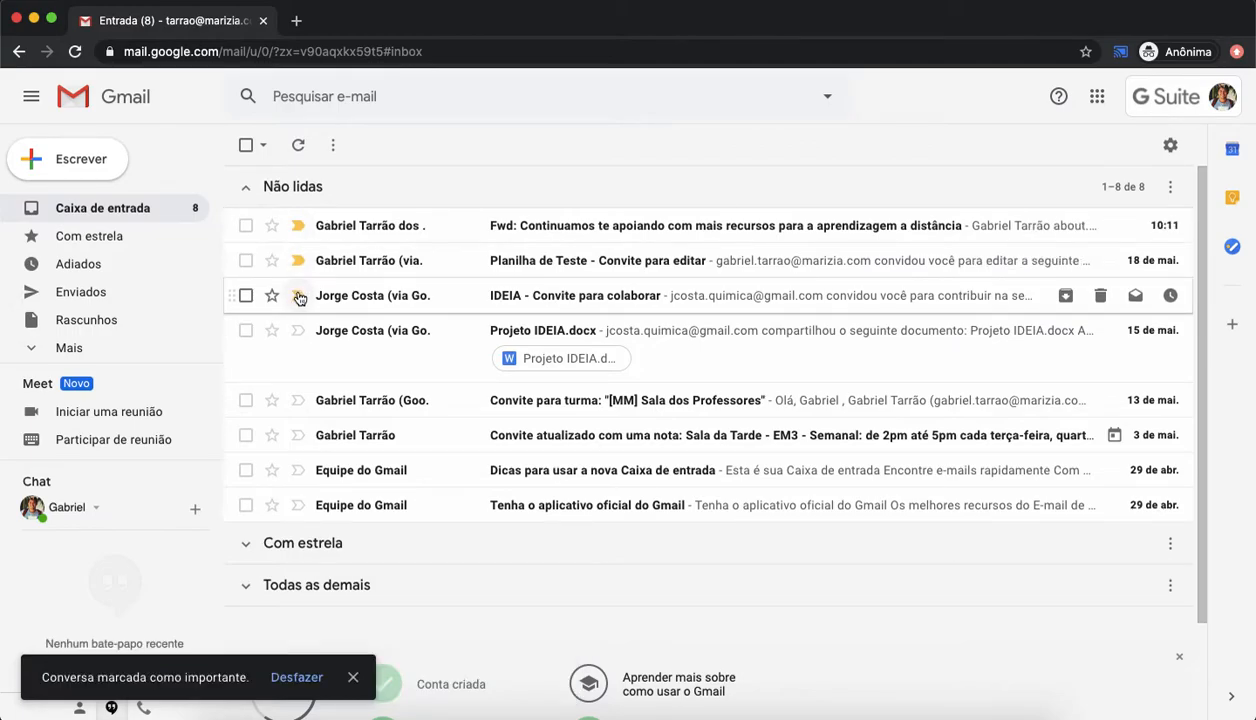
click(300, 297)
click(297, 261)
click(297, 226)
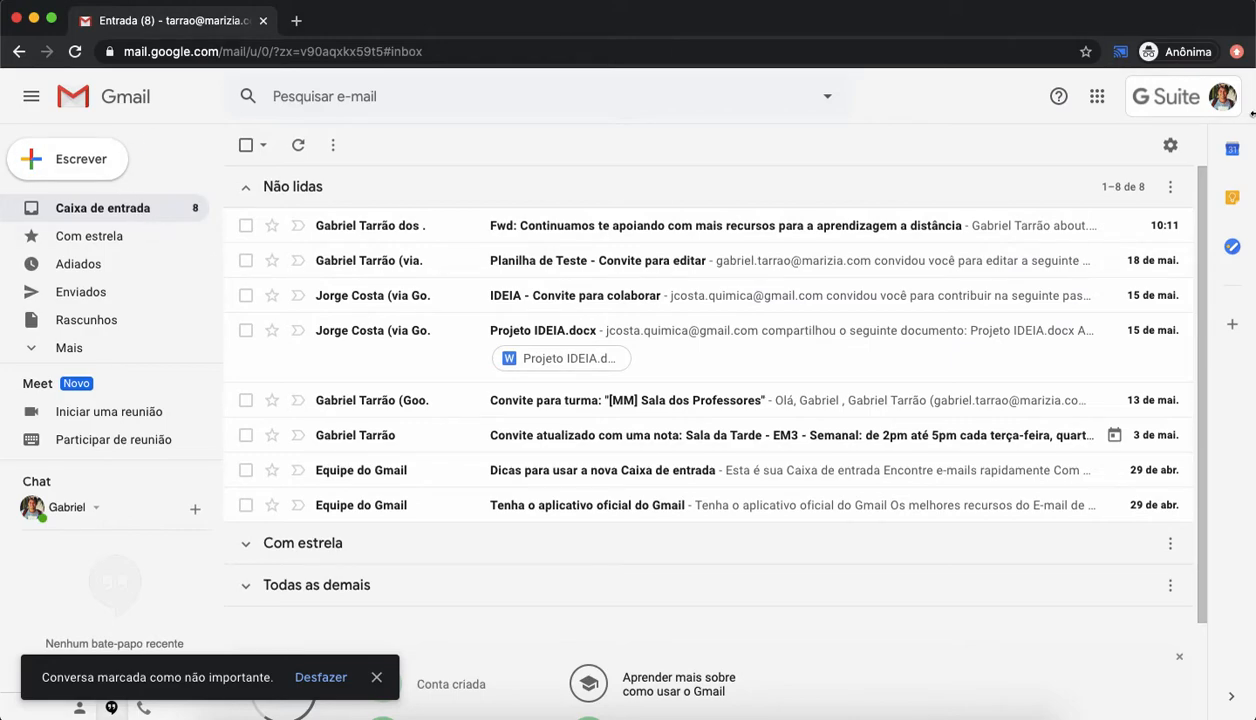
Step: Review the system label visibility settings and the additional labels listed in the sidebar
click(1170, 145)
click(818, 187)
click(1172, 145)
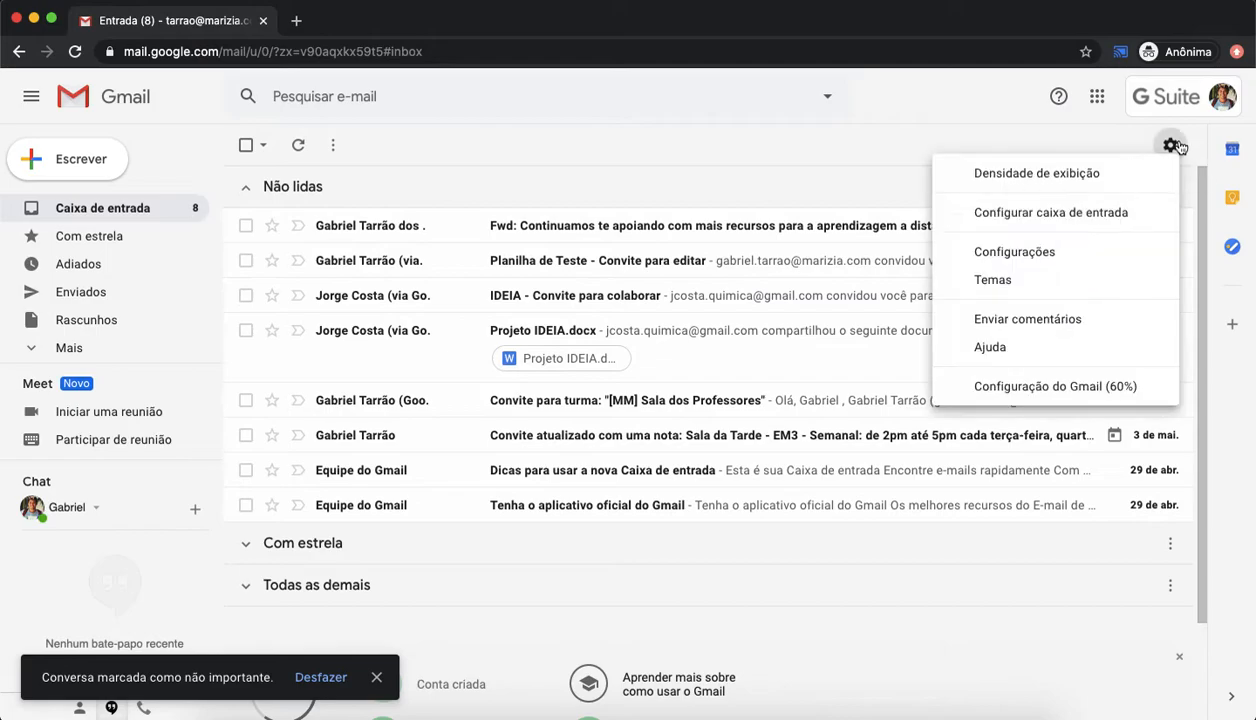
click(1033, 254)
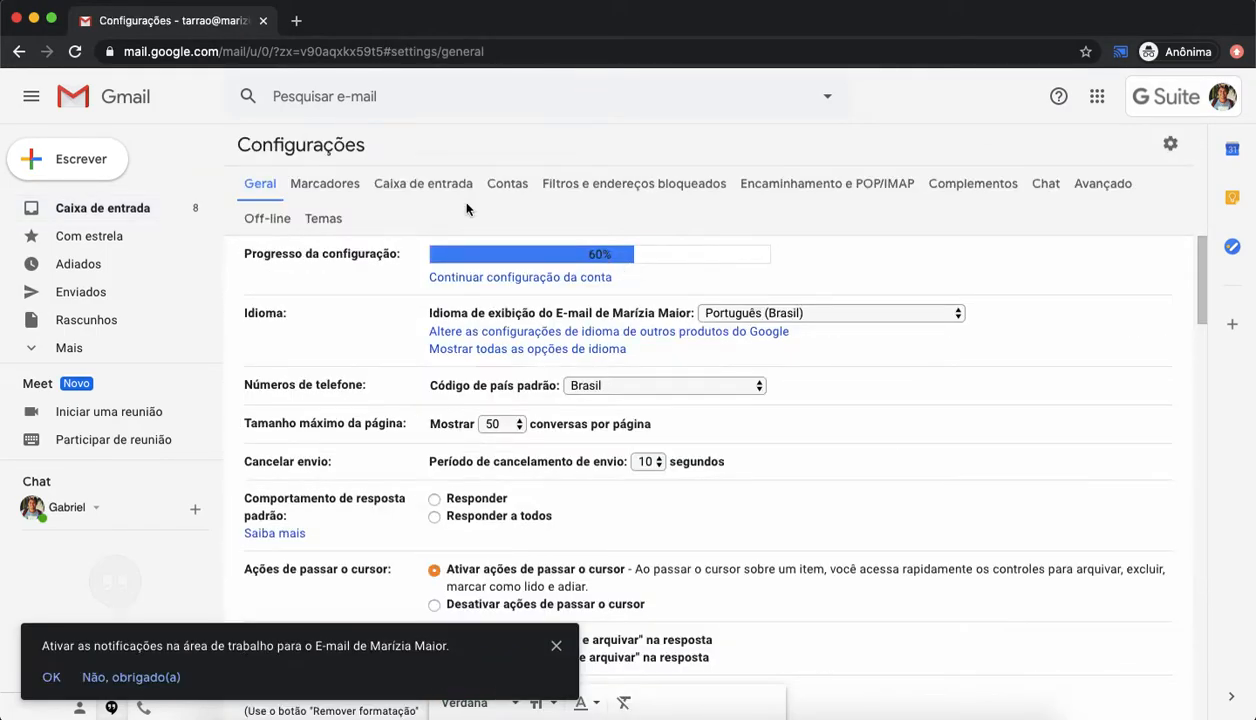
click(430, 180)
click(335, 185)
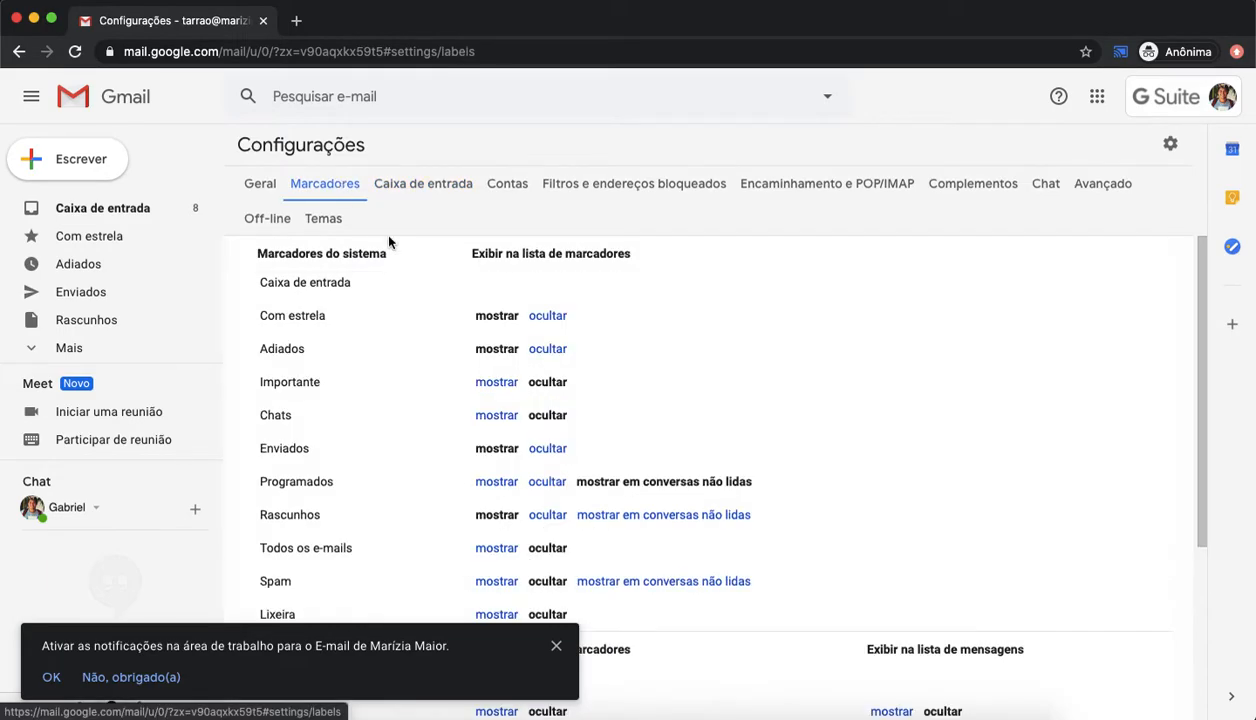
scroll(457, 353, down, 3)
scroll(457, 353, down, 2)
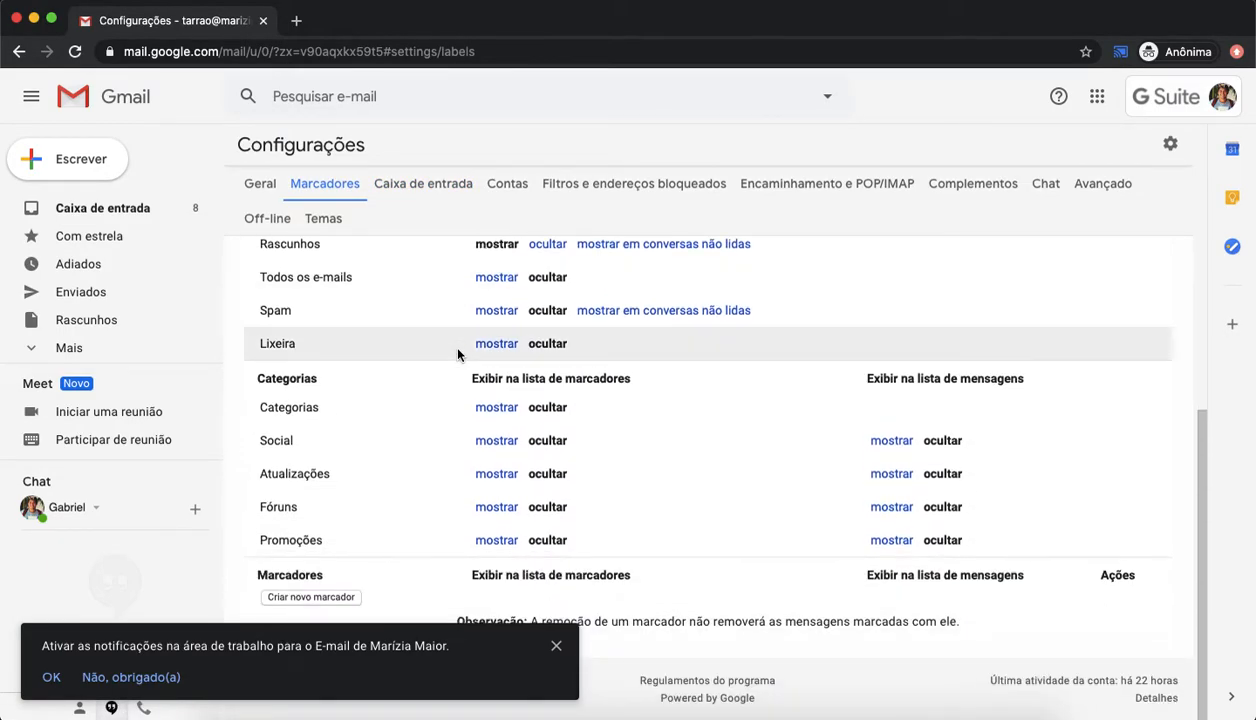
scroll(457, 353, up, 4)
scroll(457, 353, down, 4)
click(72, 347)
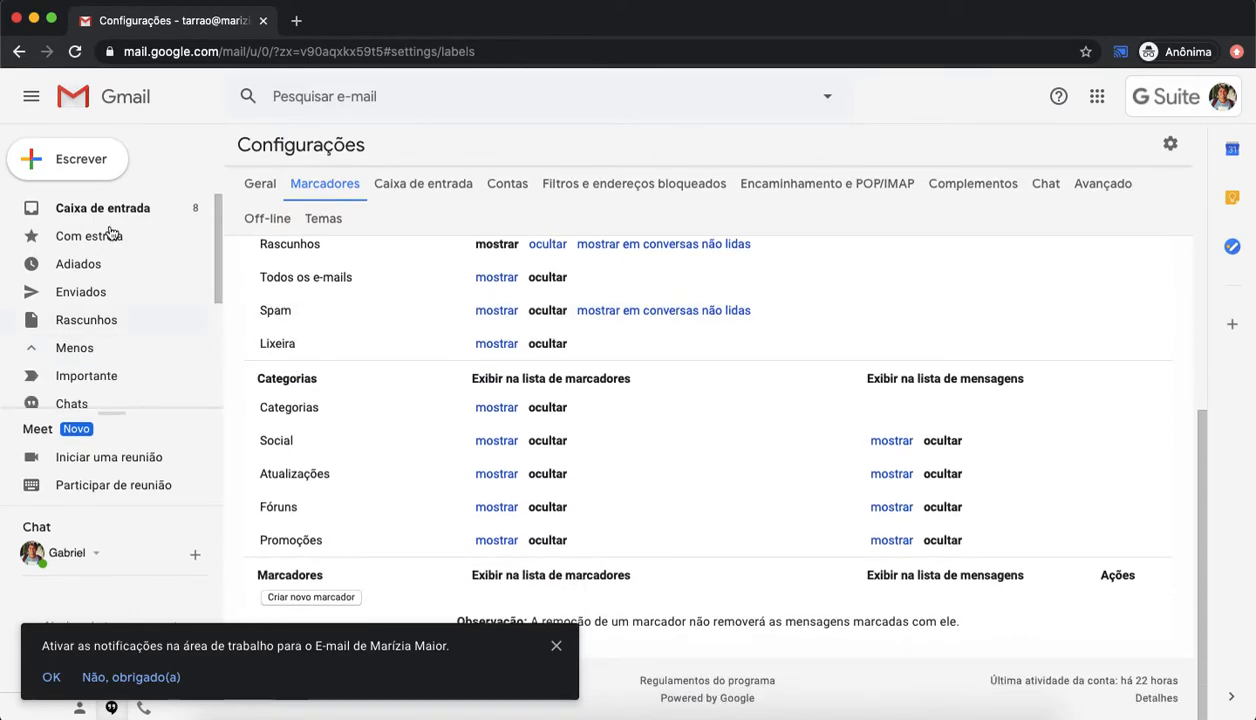
click(165, 206)
click(70, 347)
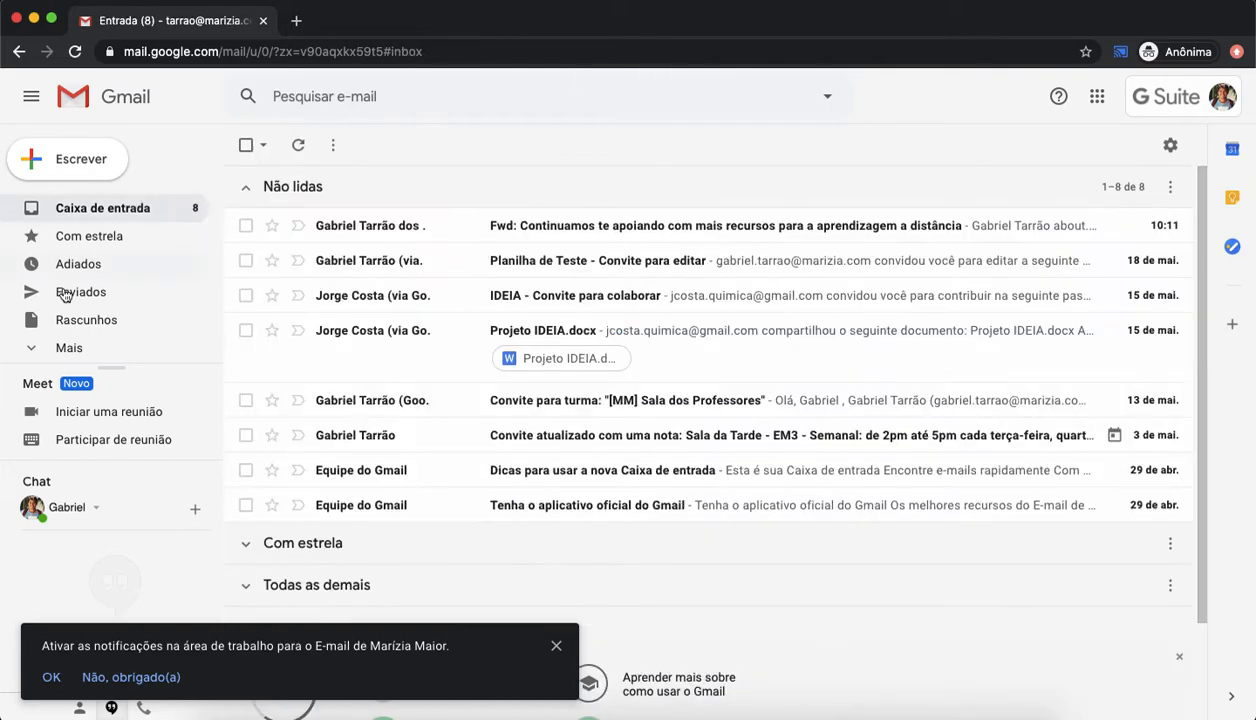
click(67, 350)
Step: Create a new label named ENSINO MÉDIO
scroll(106, 274, down, 3)
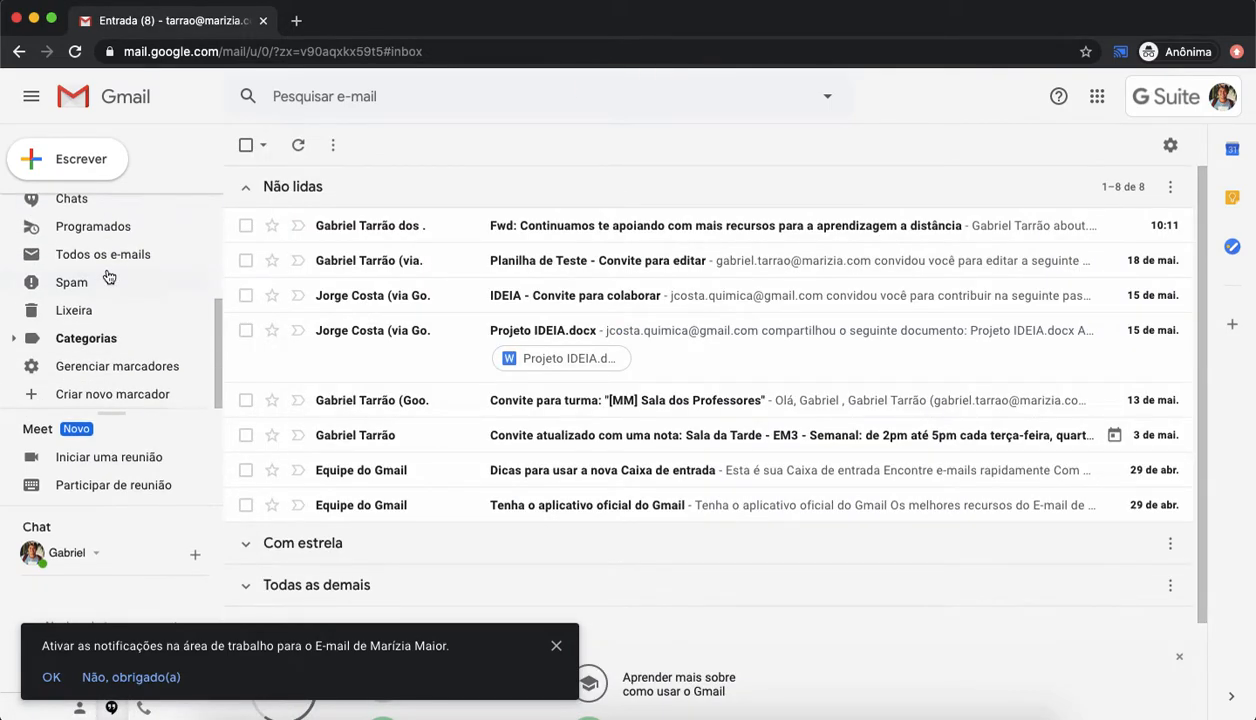
scroll(108, 280, up, 3)
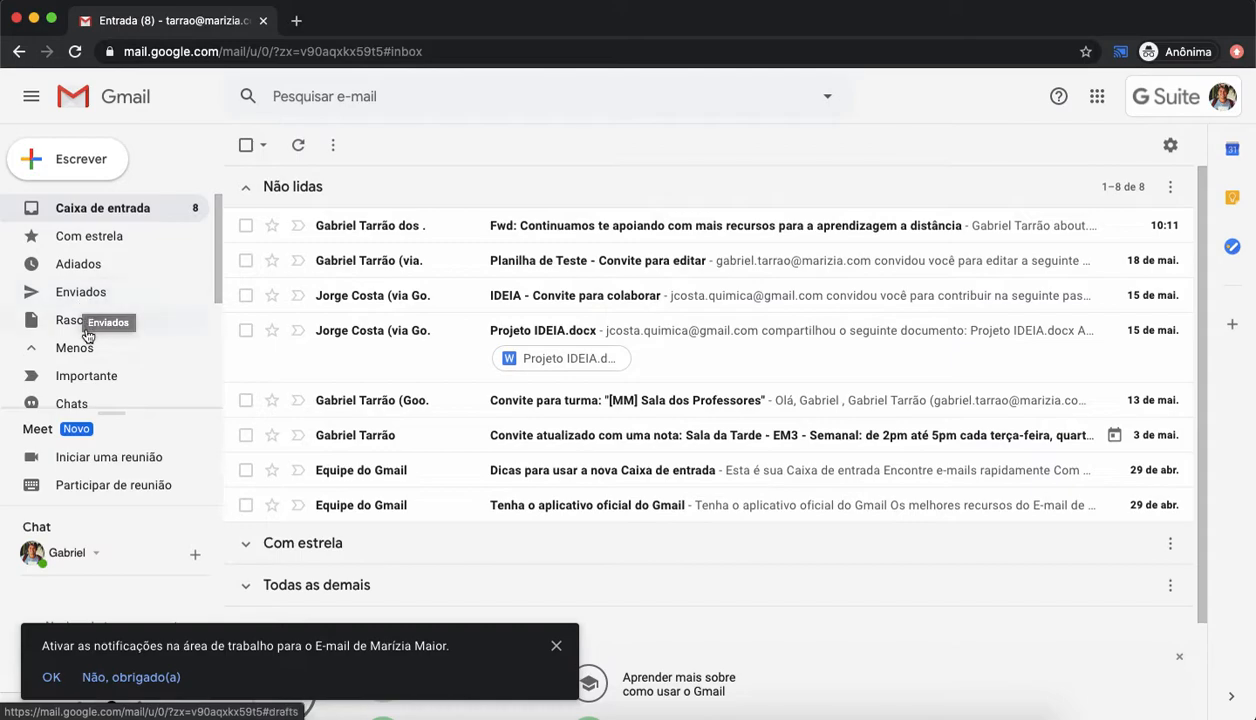
scroll(86, 320, down, 2)
scroll(86, 280, down, 3)
scroll(86, 275, down, 1)
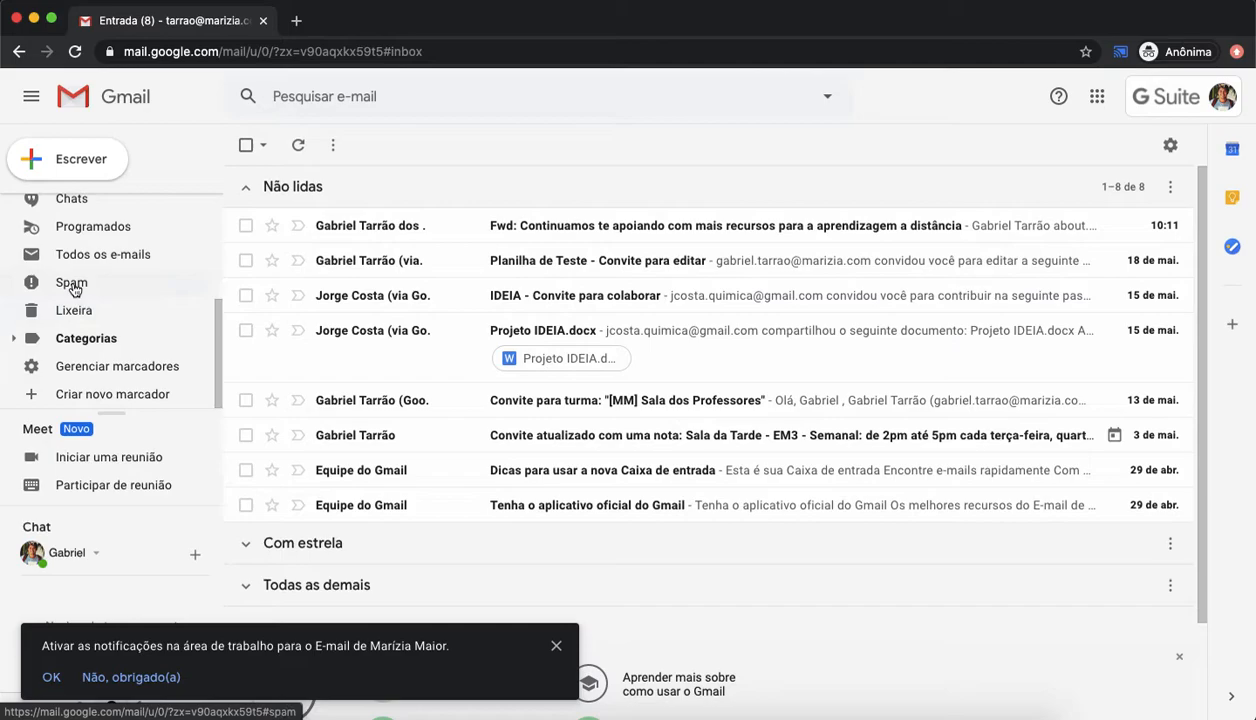
click(114, 402)
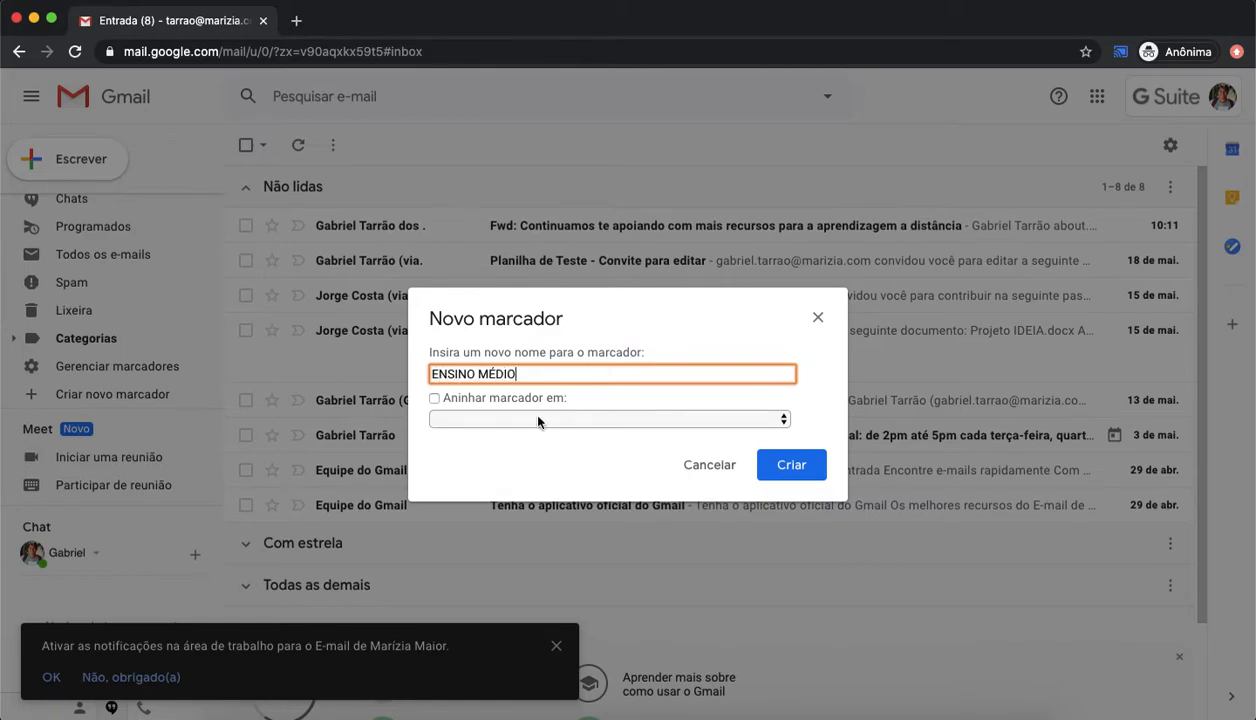
click(786, 463)
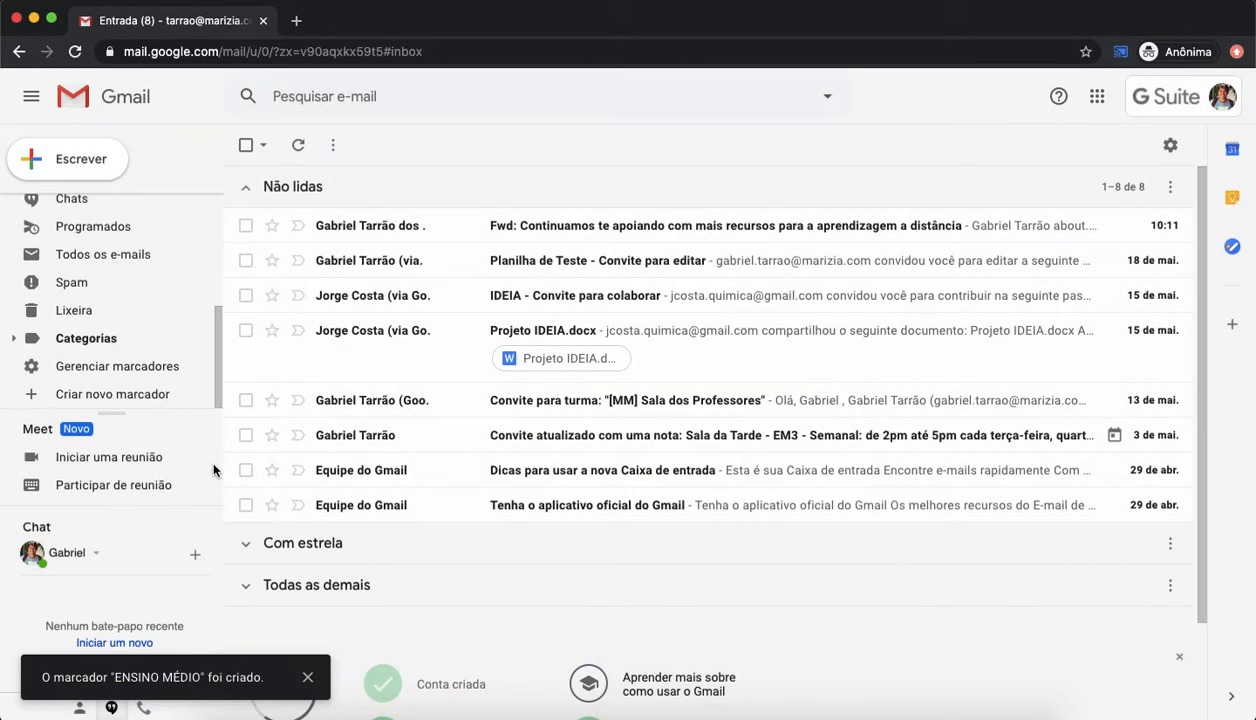
Step: Inspect the new ENSINO MÉDIO label in the label settings and expand the sidebar categories, then return to the inbox
click(118, 371)
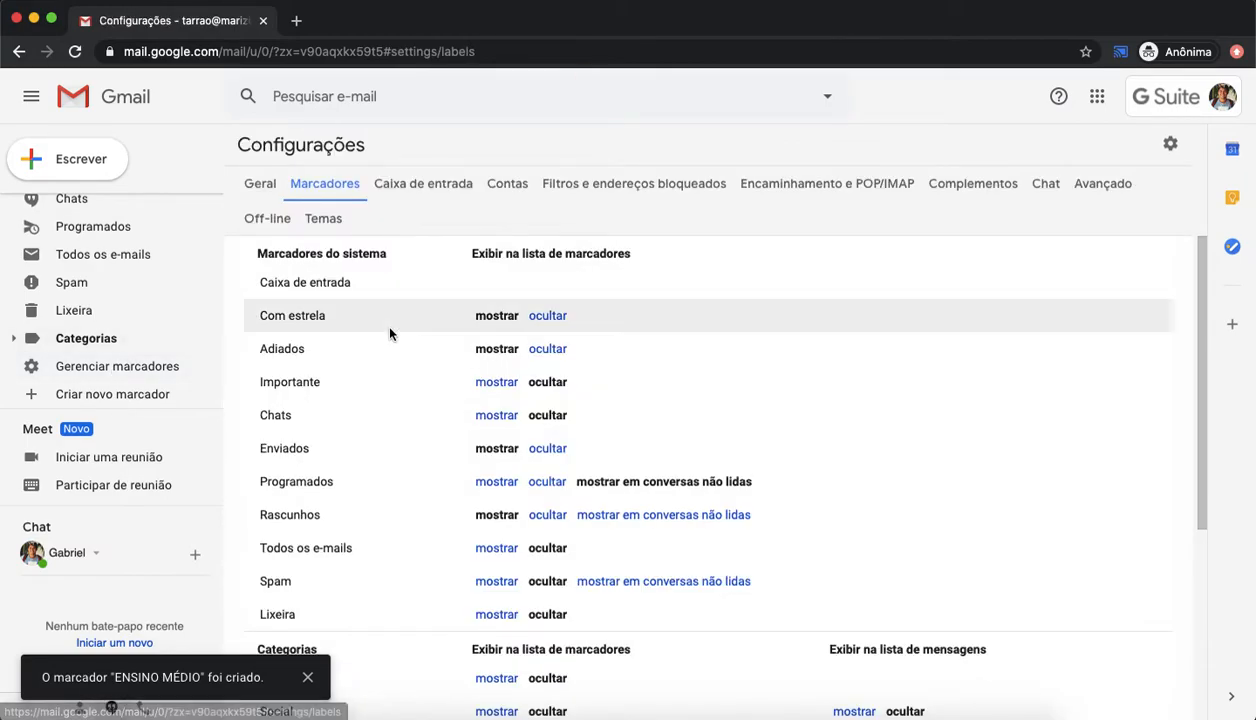
scroll(390, 334, down, 3)
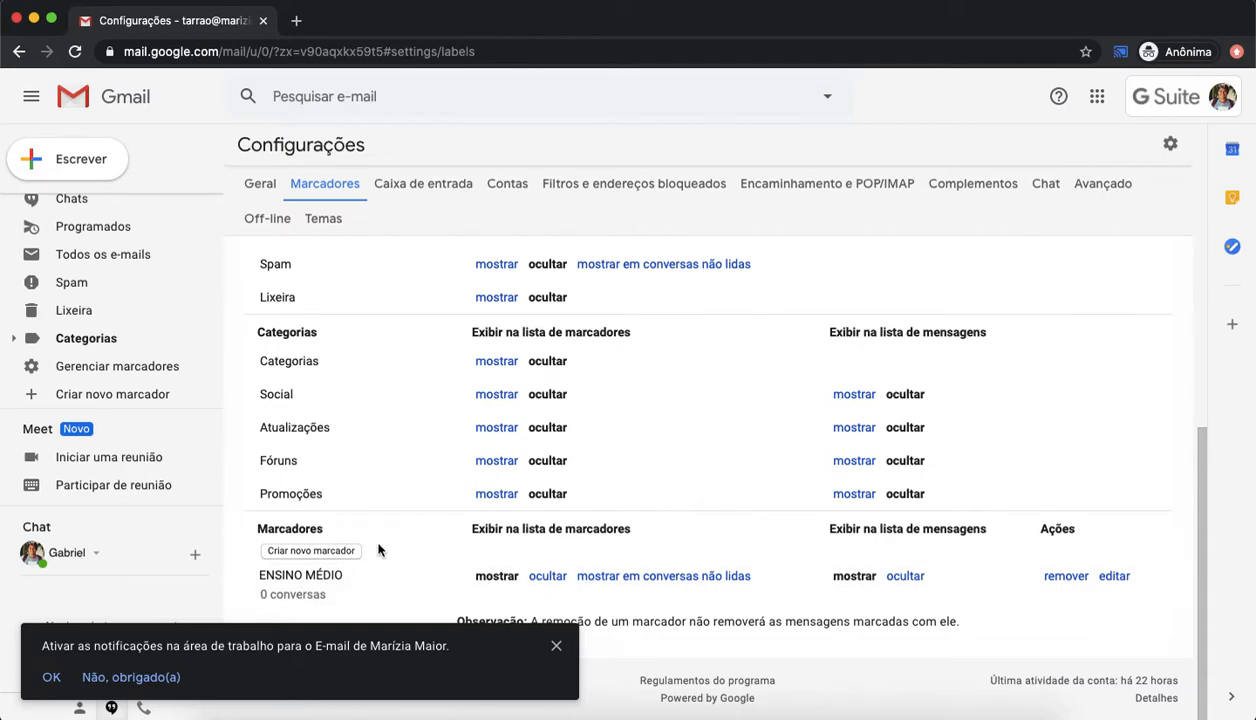
click(15, 340)
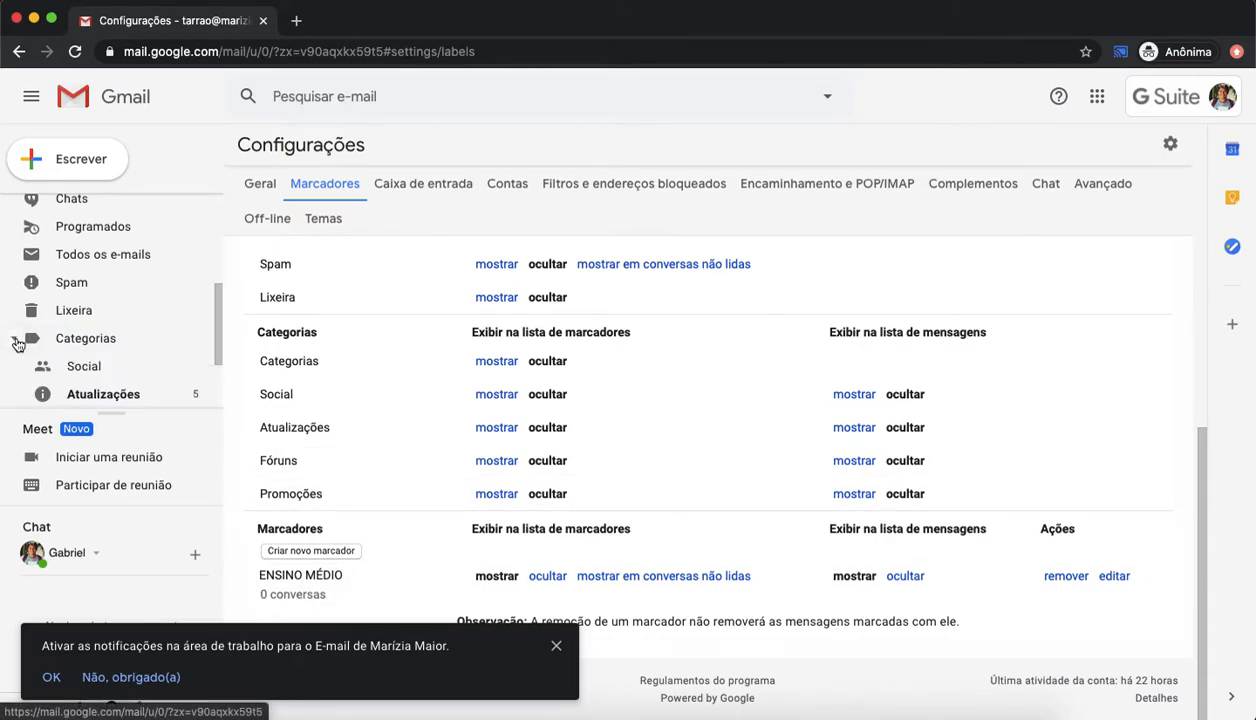
scroll(154, 272, up, 5)
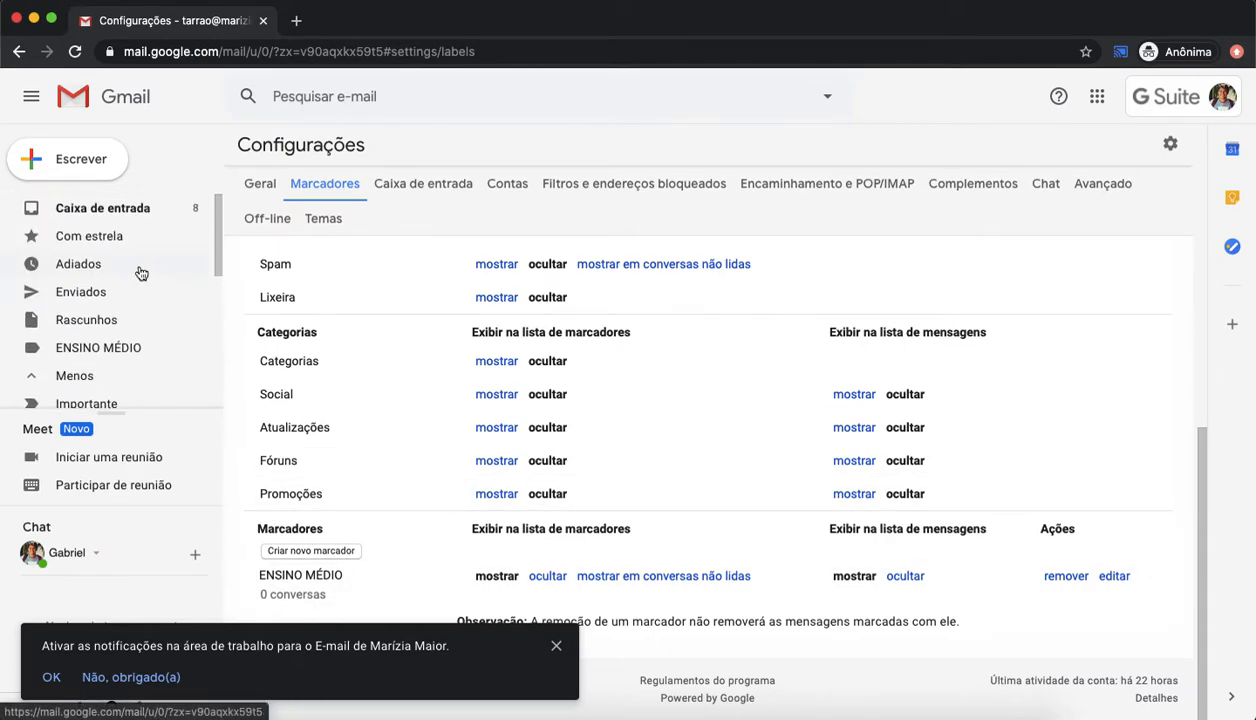
click(102, 211)
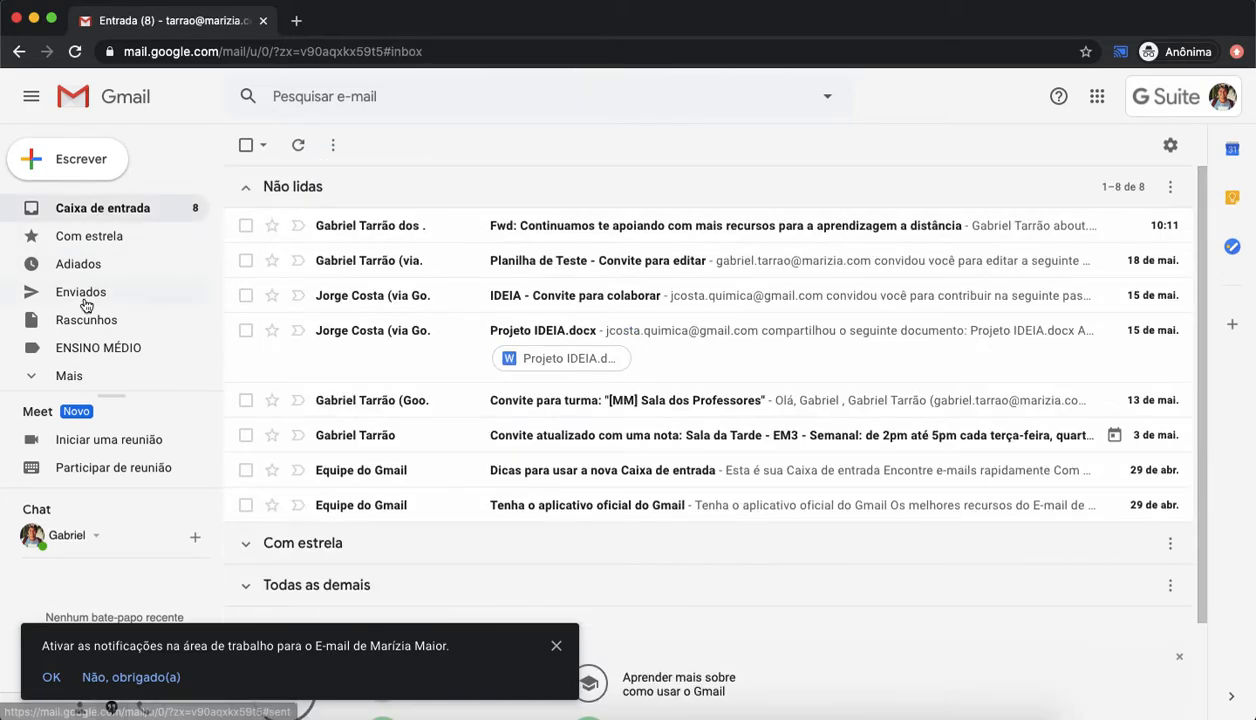
Step: Set the ENSINO MÉDIO label colour to blue
click(40, 375)
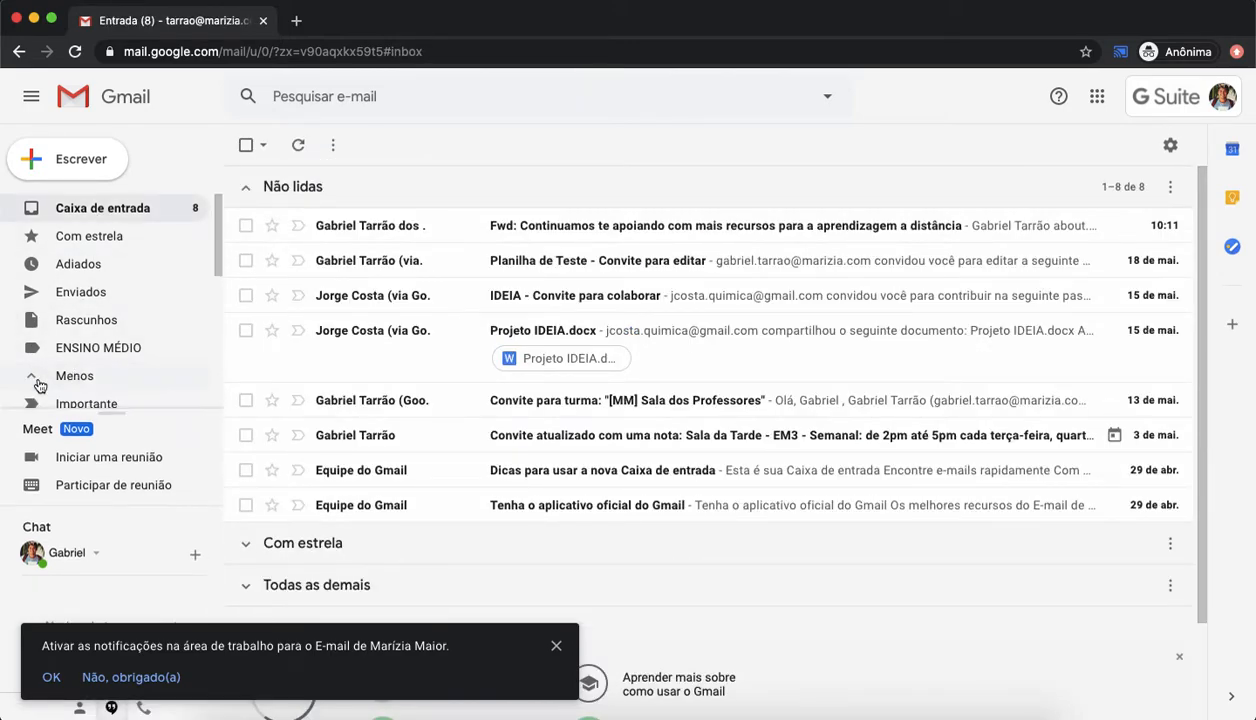
scroll(40, 385, down, 5)
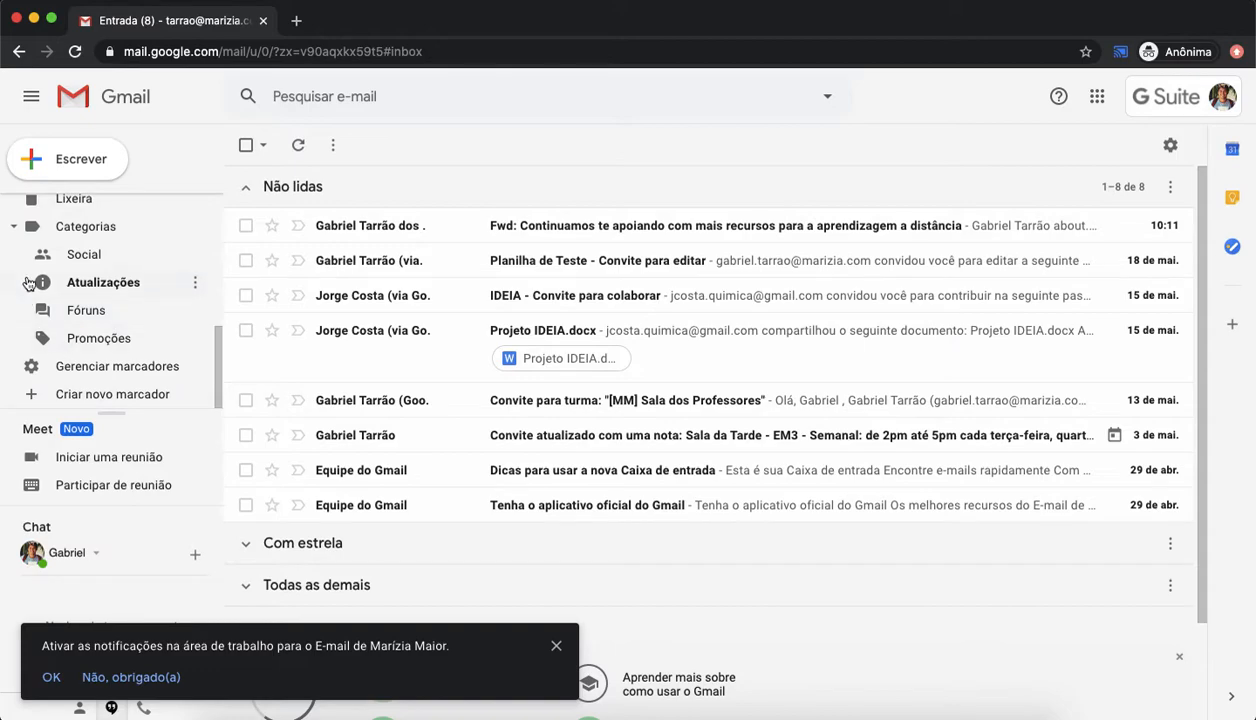
scroll(28, 272, up, 1)
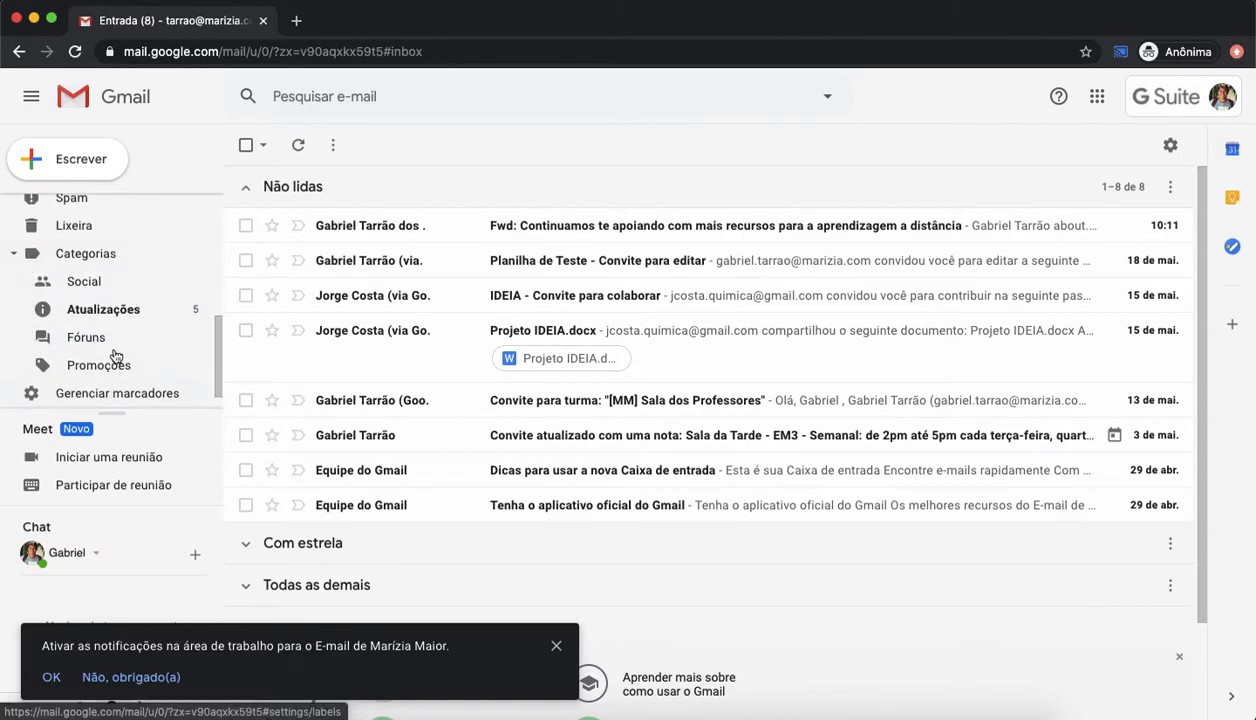
scroll(115, 322, down, 1)
scroll(116, 320, up, 4)
scroll(116, 320, up, 5)
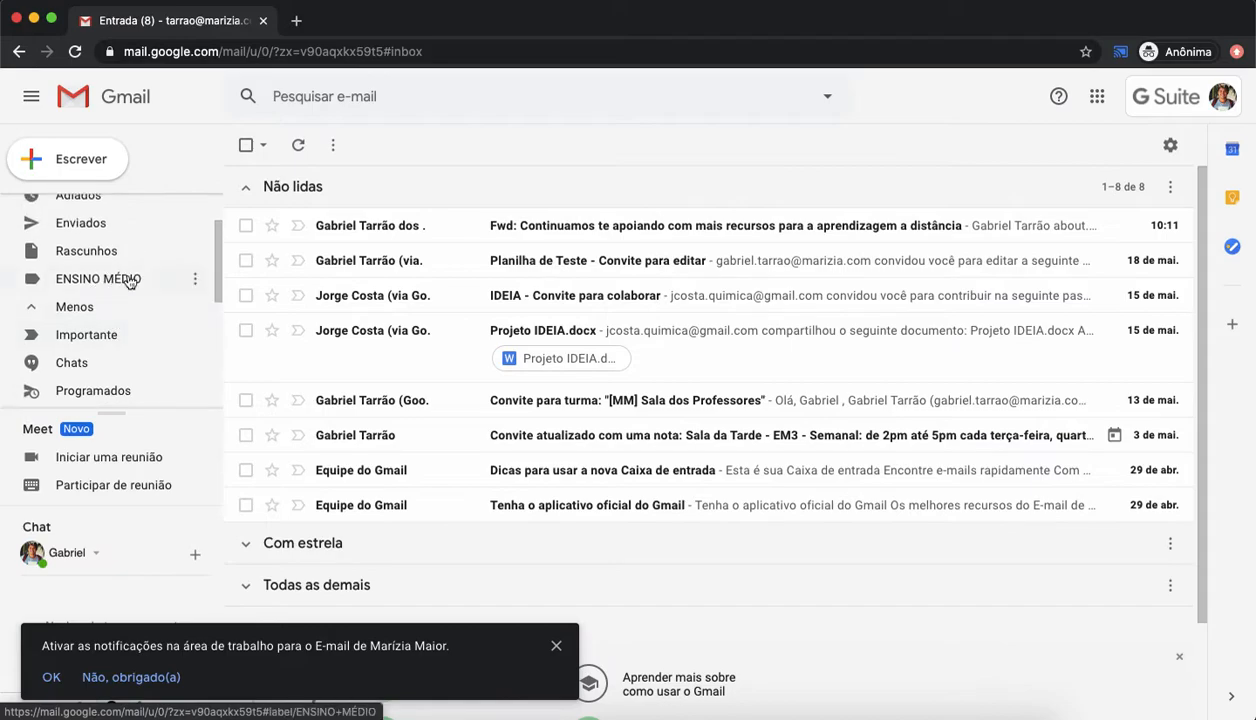
click(194, 280)
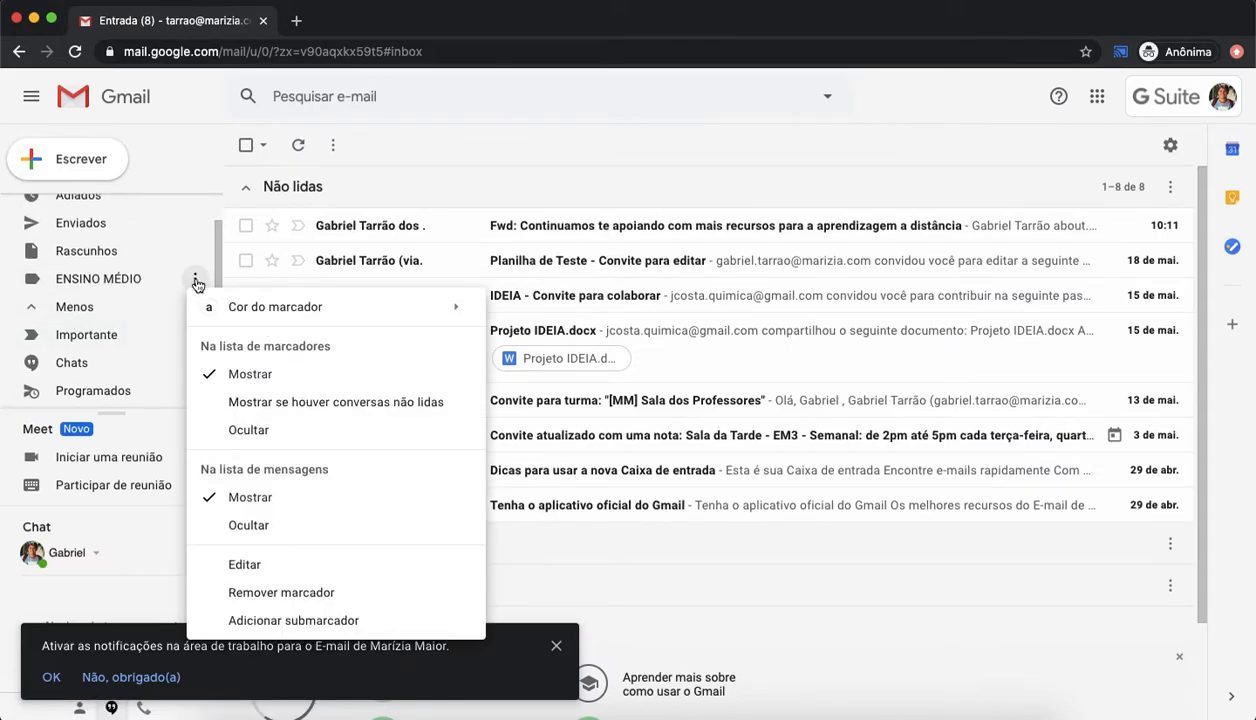
mouse_move(373, 318)
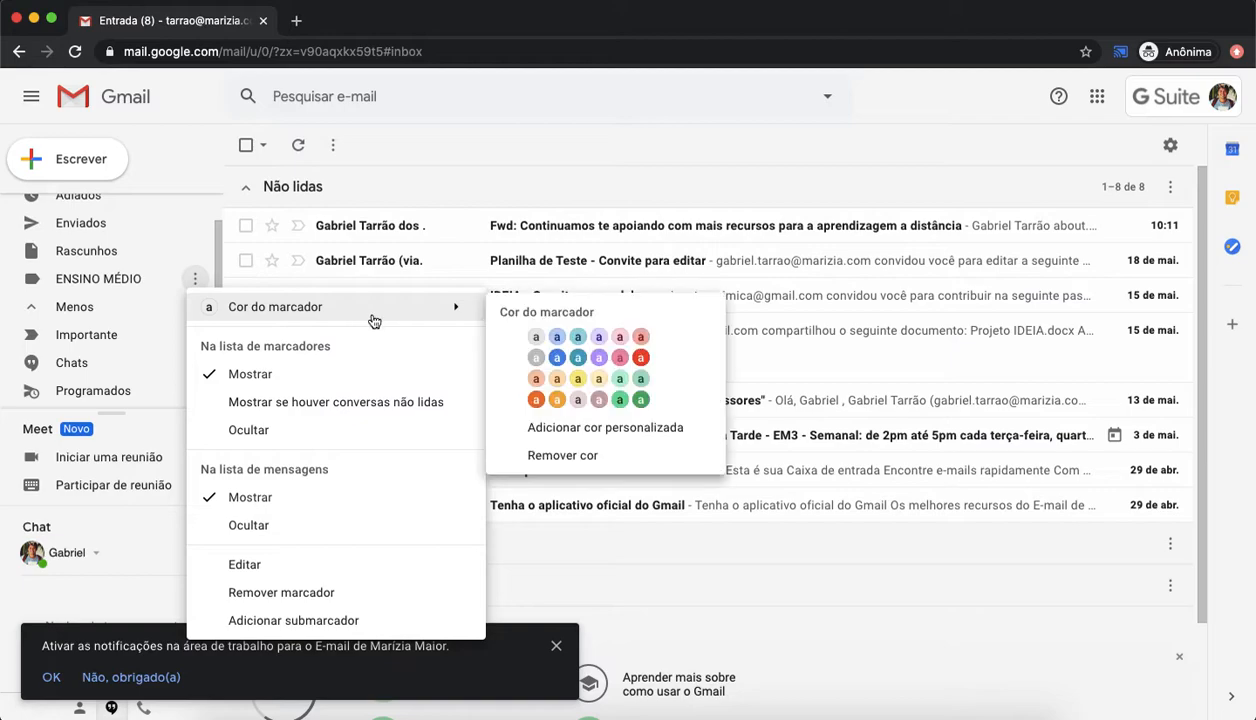
click(558, 358)
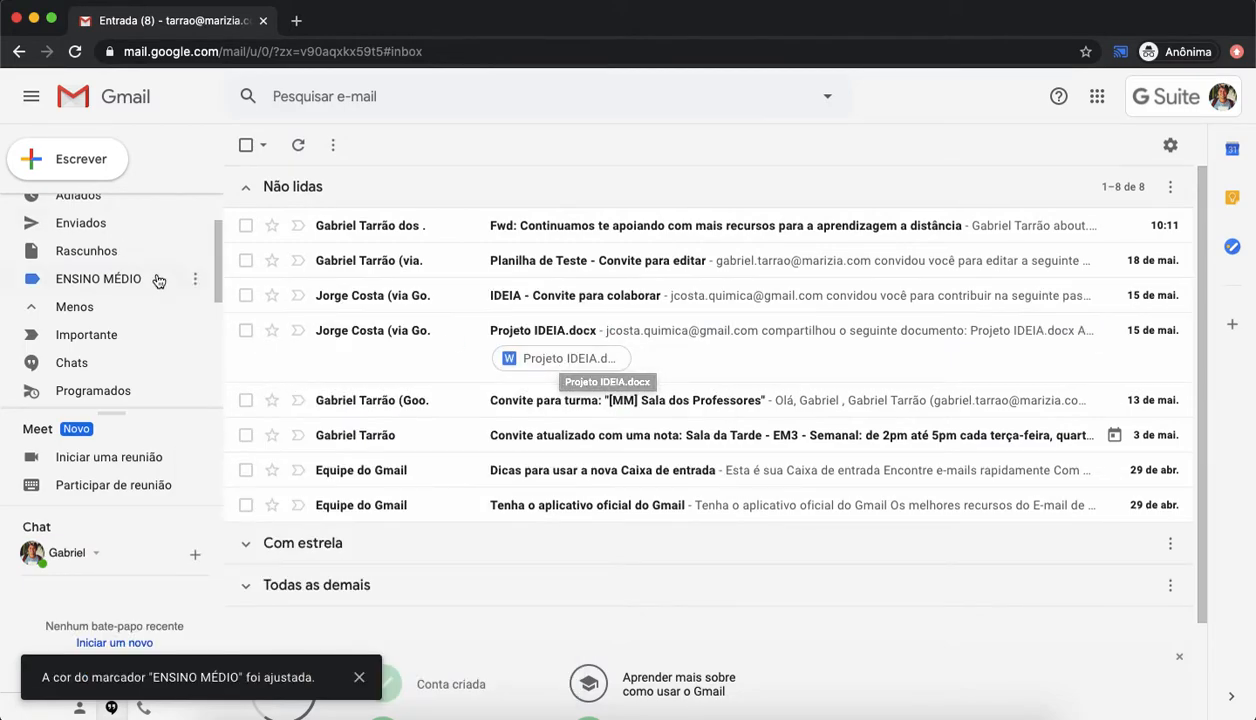
Step: Open the Importante label to view its e-mails
click(198, 281)
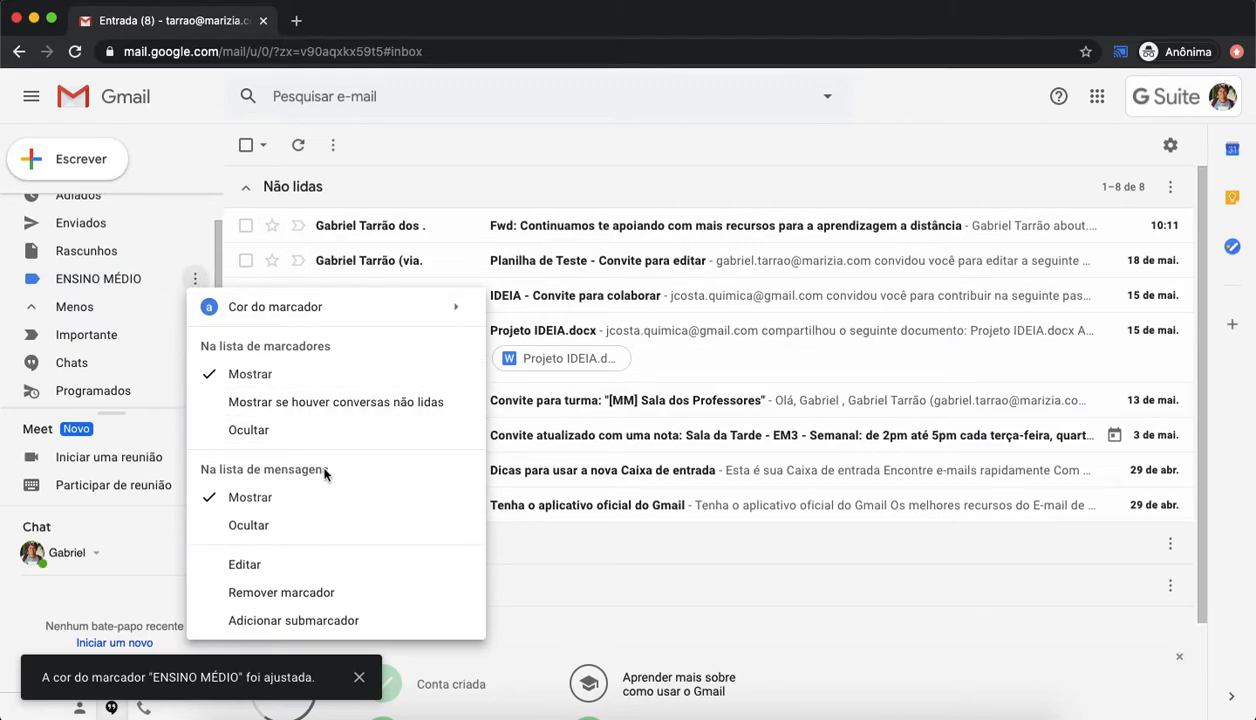
click(121, 341)
click(121, 341)
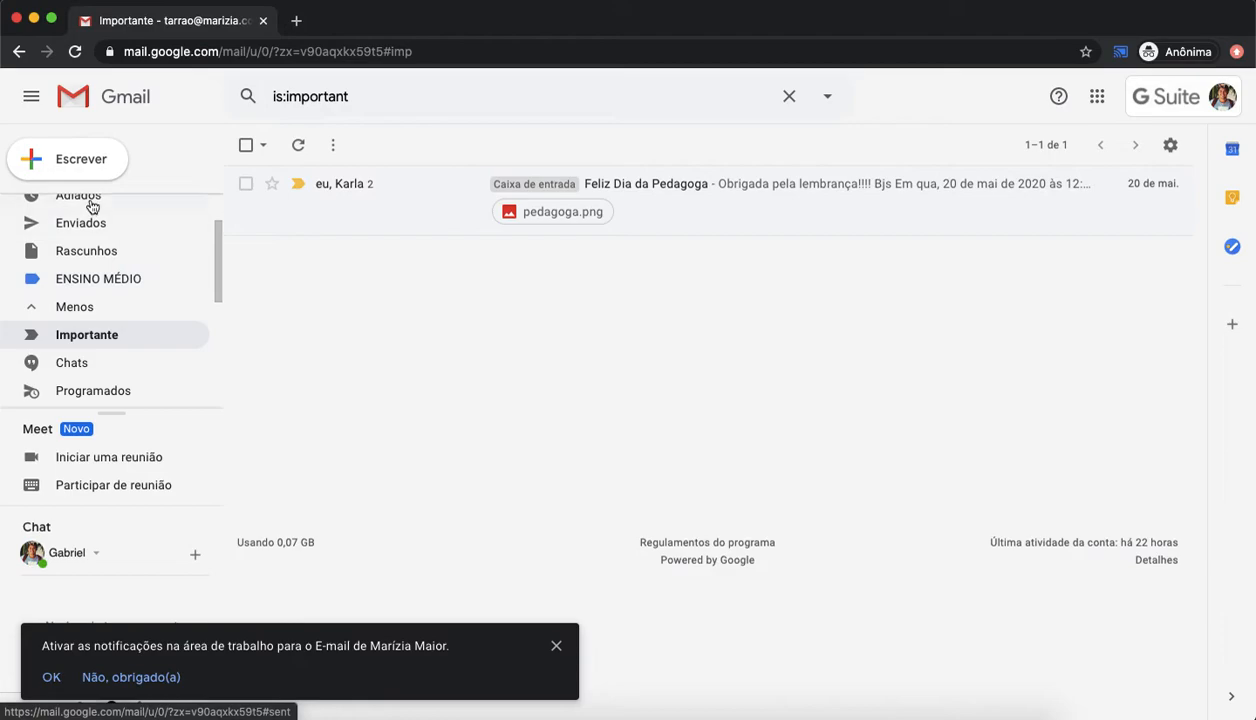
scroll(100, 235, up, 2)
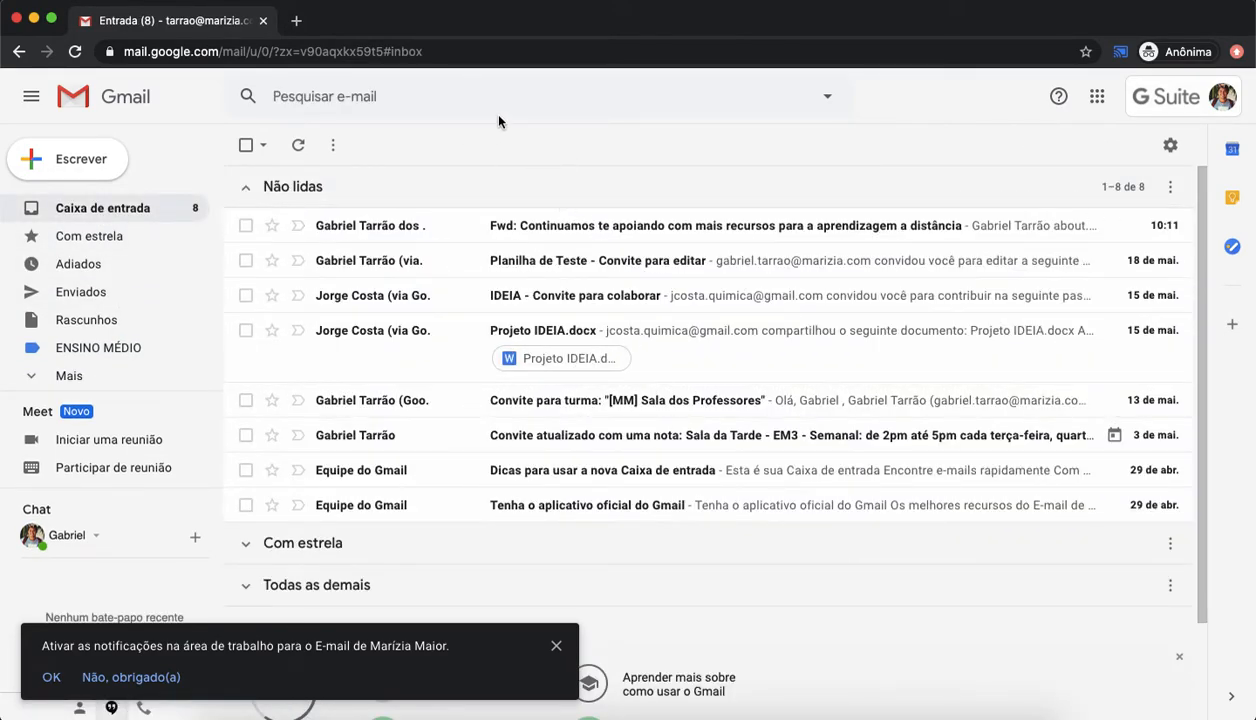
scroll(610, 400, down, 1)
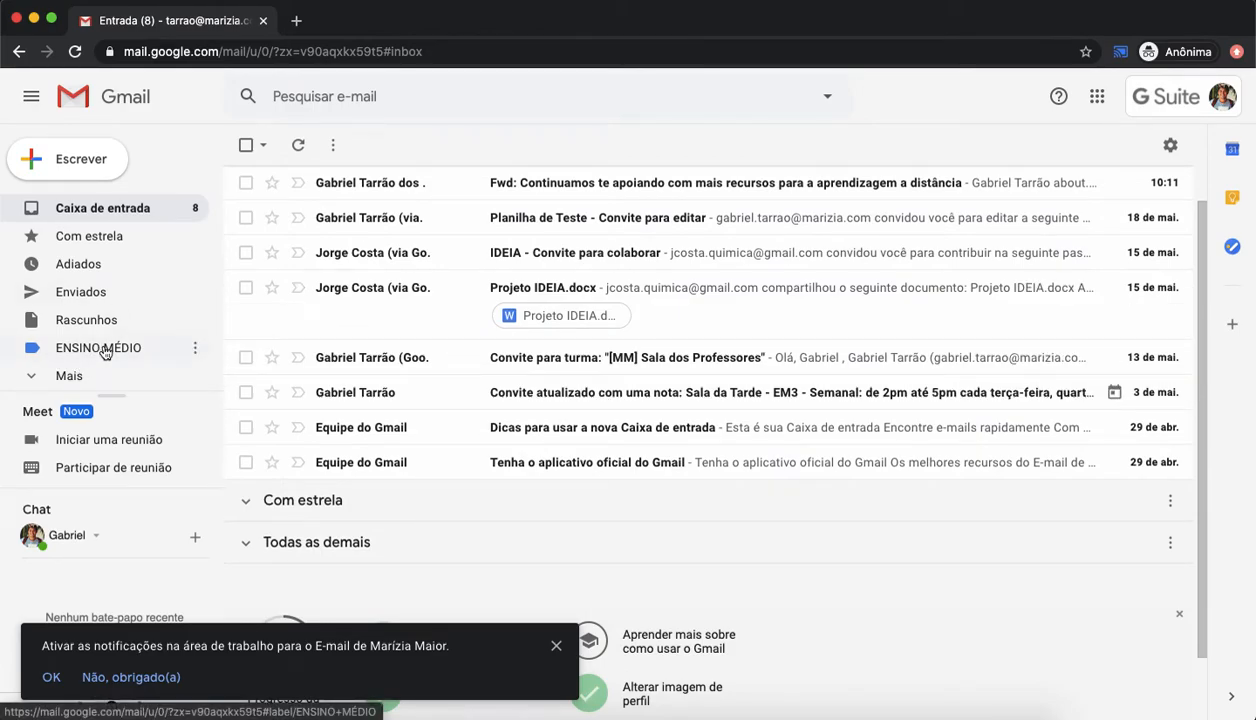
drag(80, 356, 507, 392)
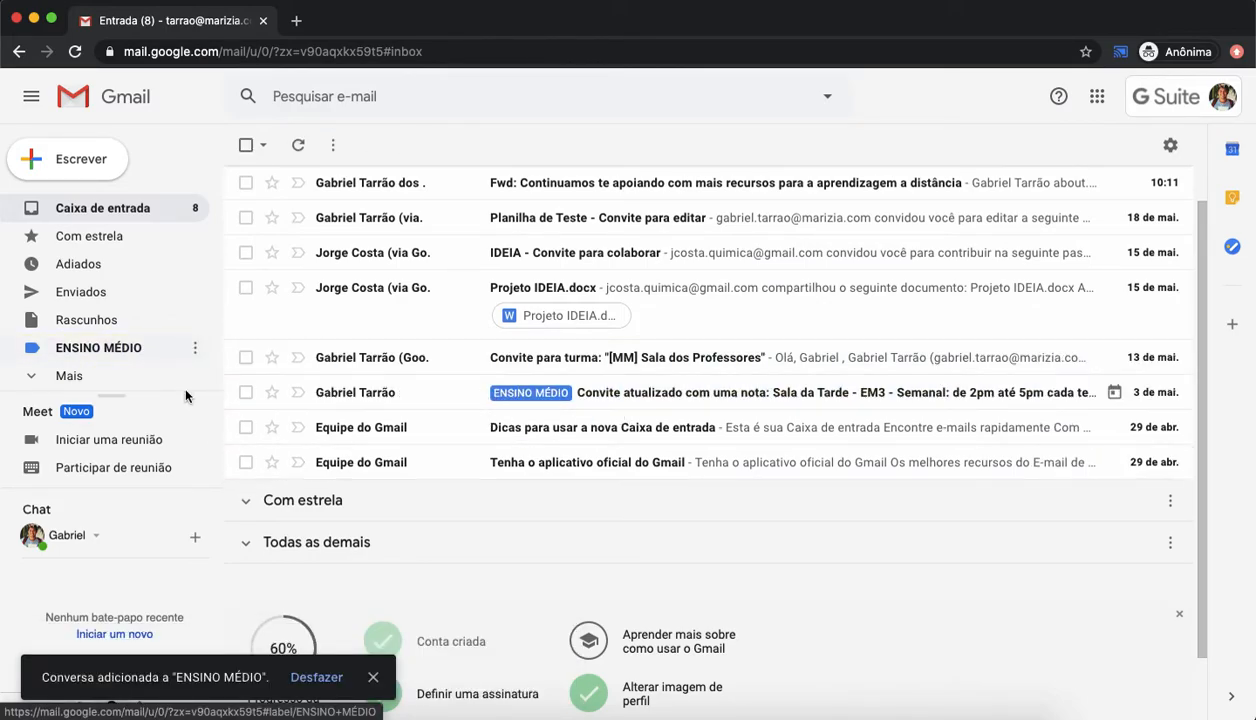
drag(120, 348, 490, 359)
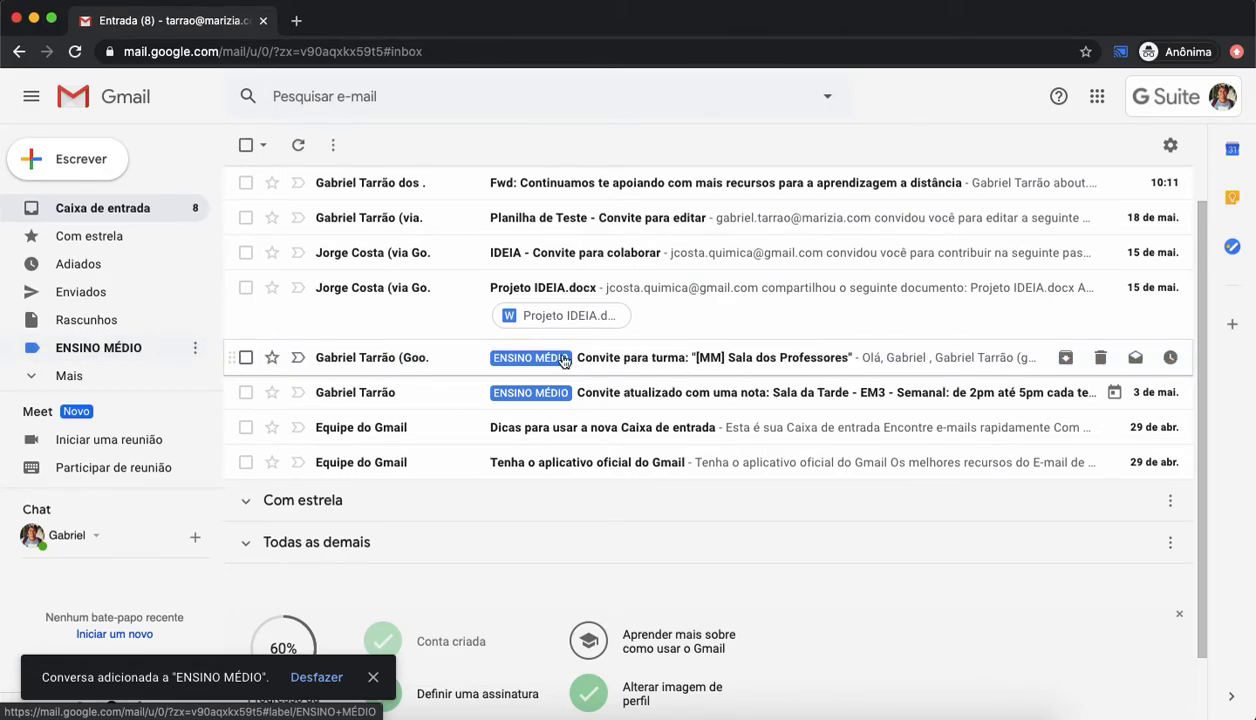
Step: Apply the ENSINO MÉDIO label to the two Equipe do Gmail e-mails, then deselect them
scroll(384, 344, up, 1)
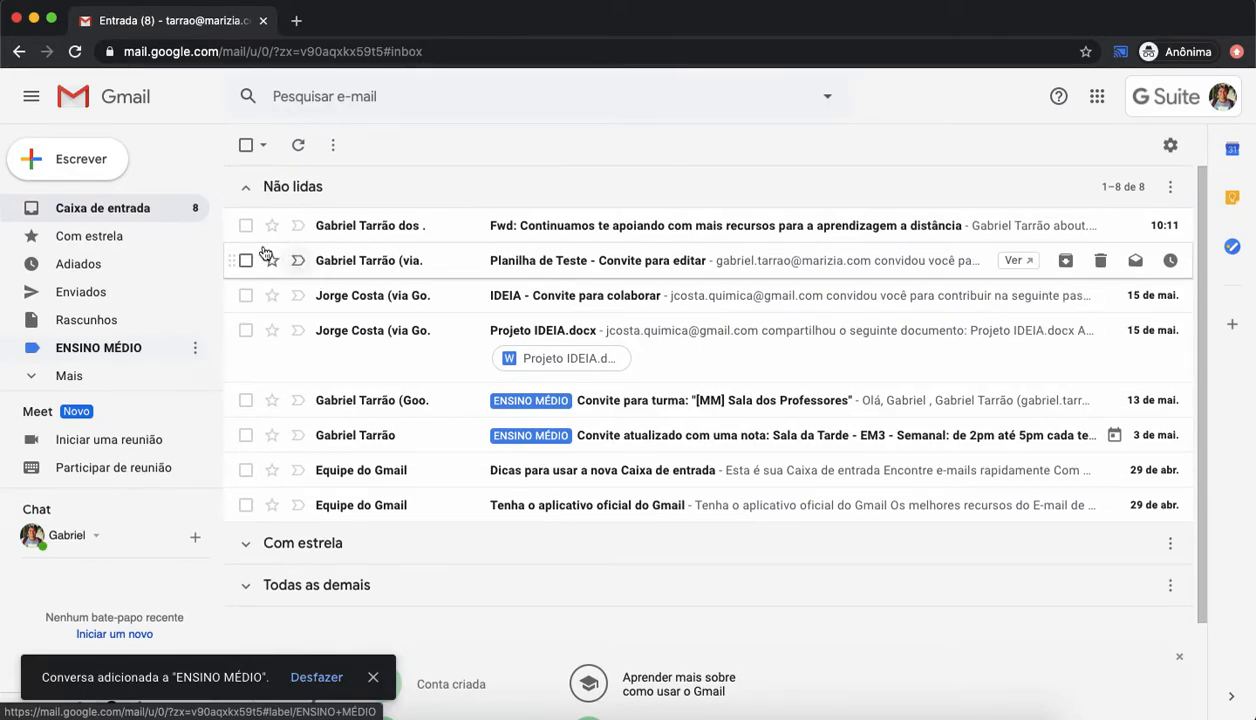
scroll(248, 330, down, 1)
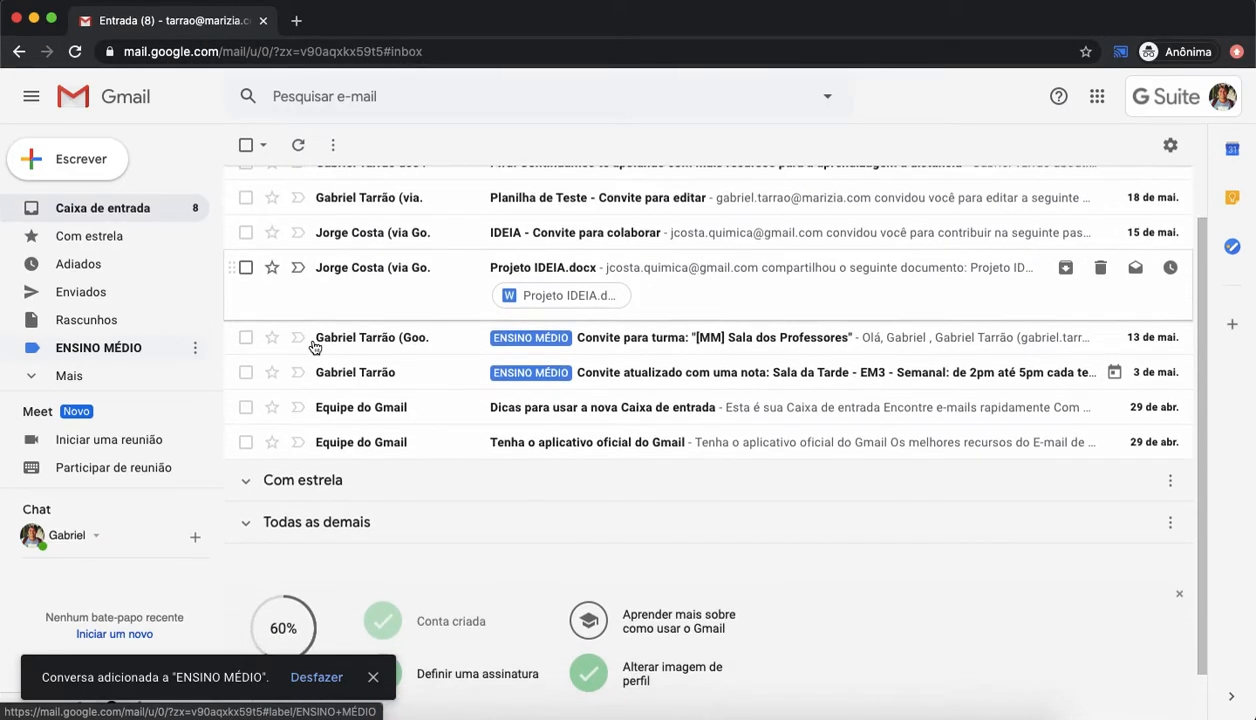
click(246, 407)
click(246, 442)
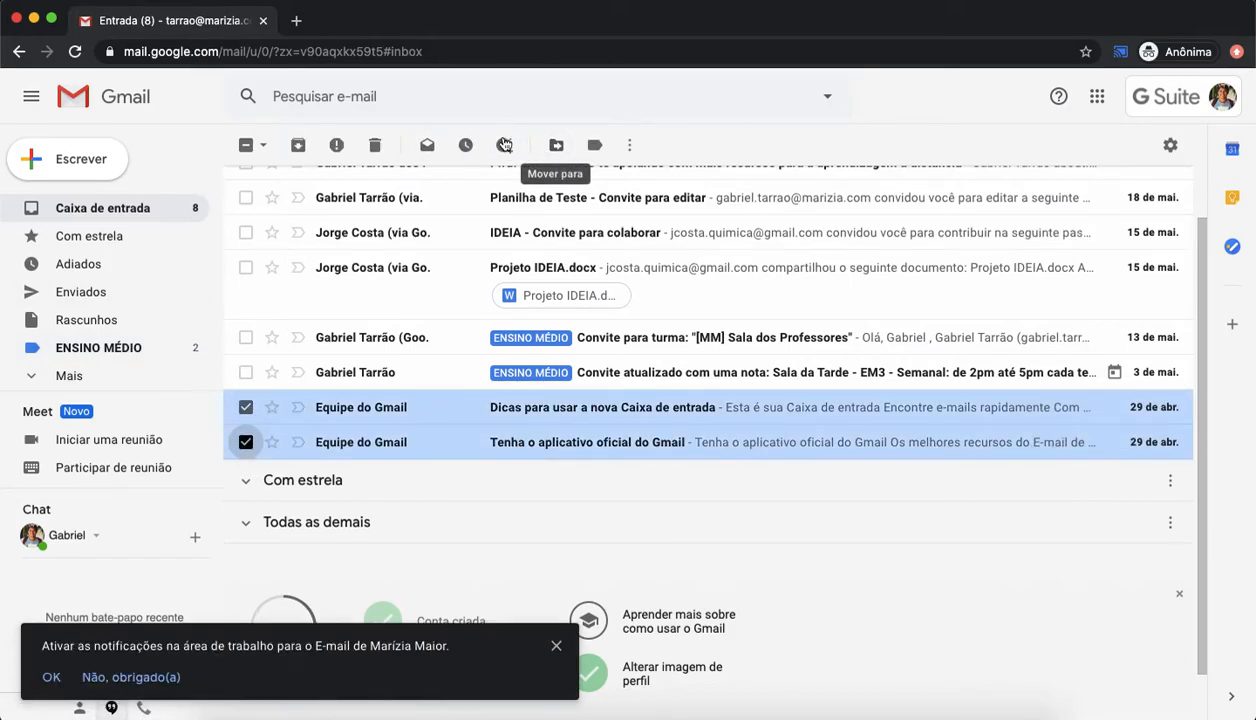
click(596, 146)
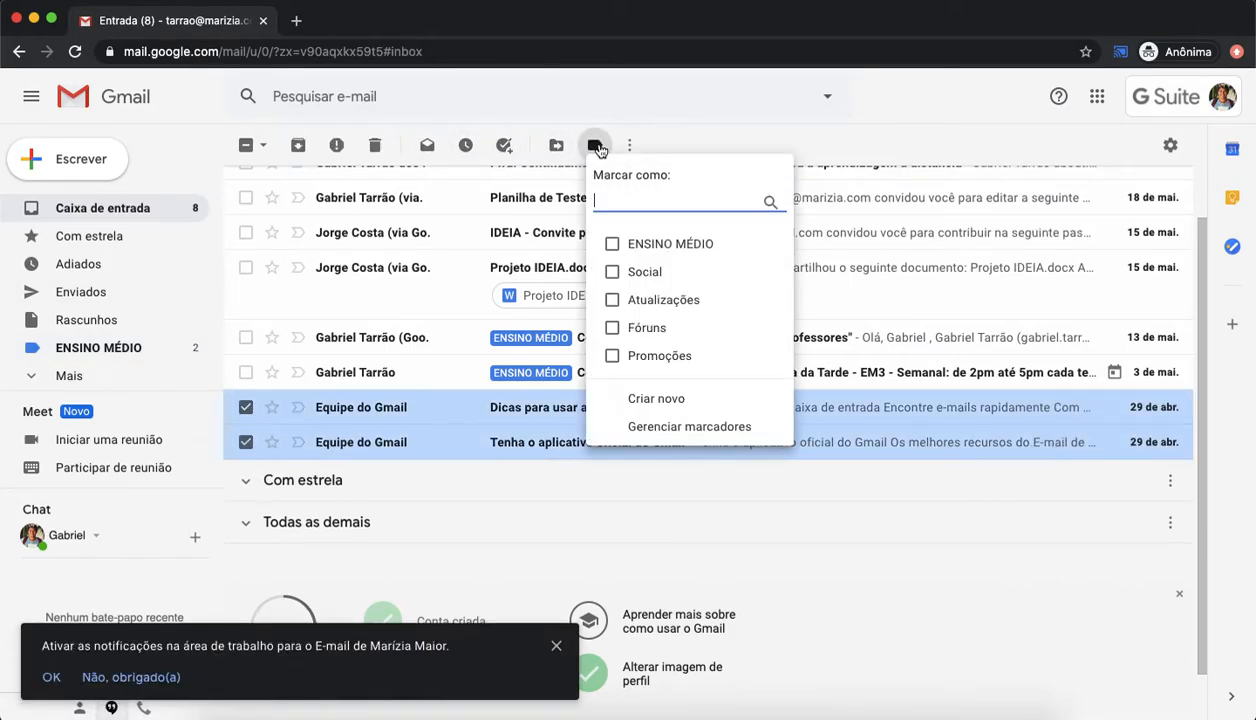
click(613, 245)
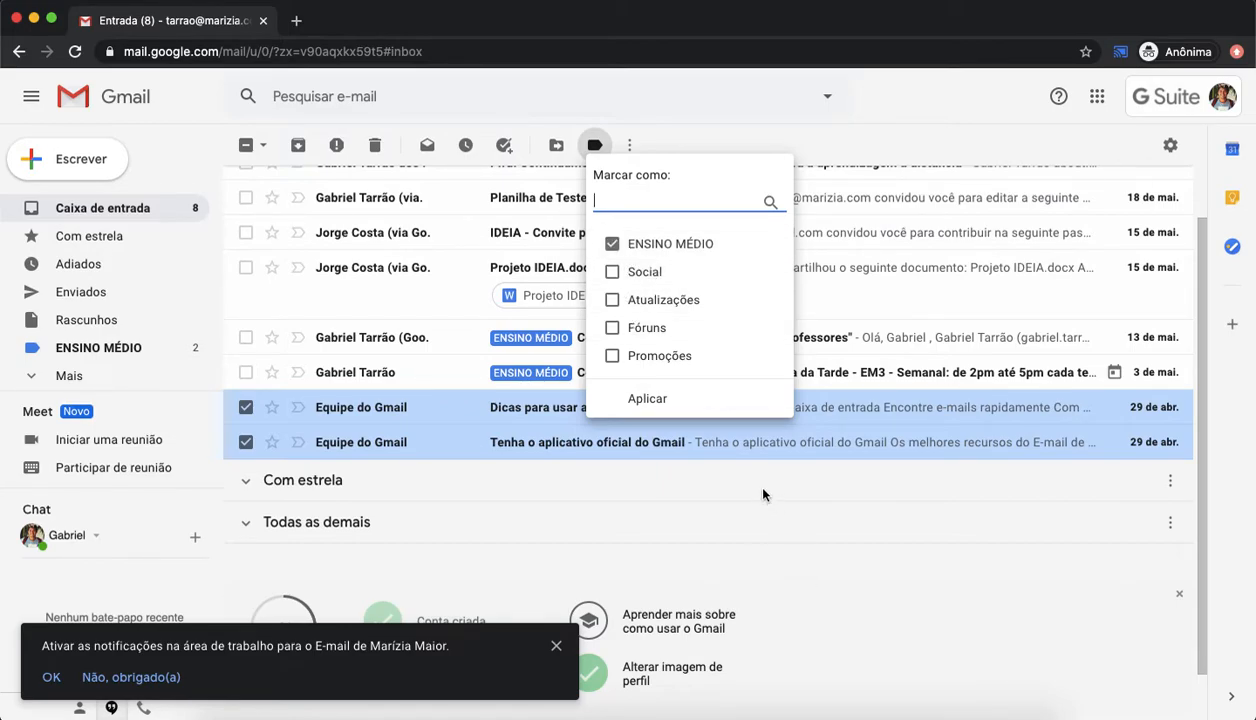
click(648, 398)
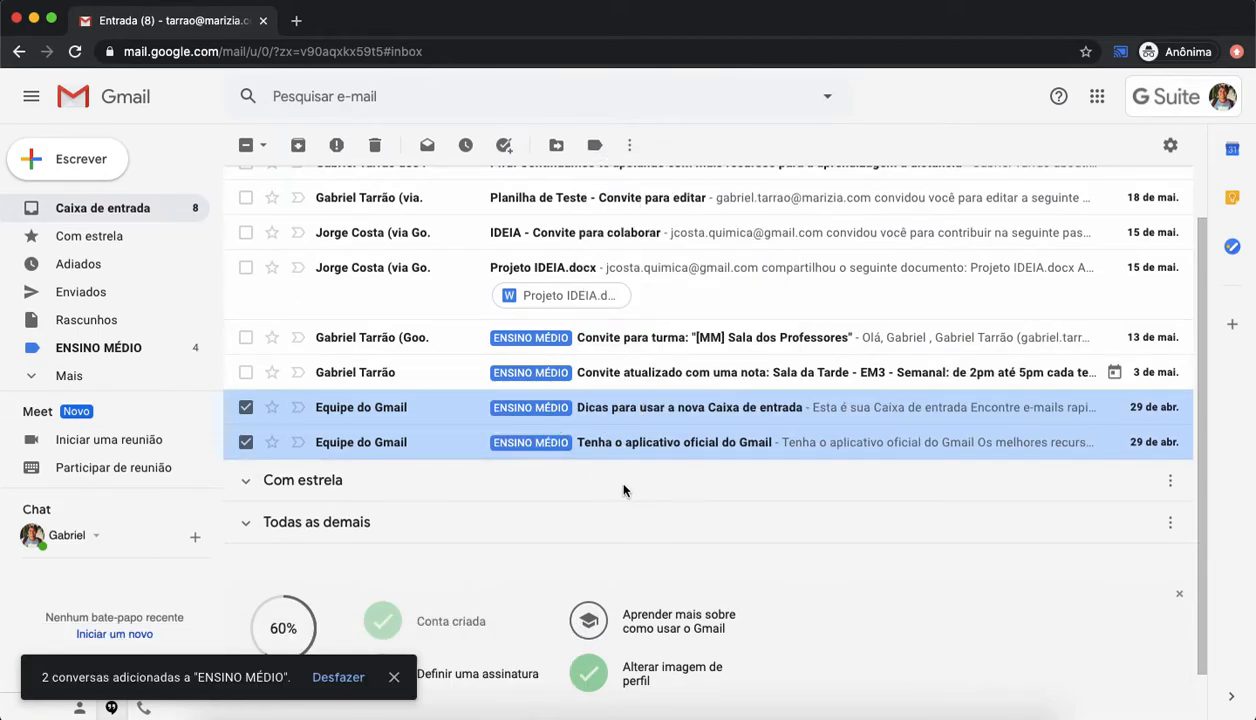
click(245, 407)
click(245, 442)
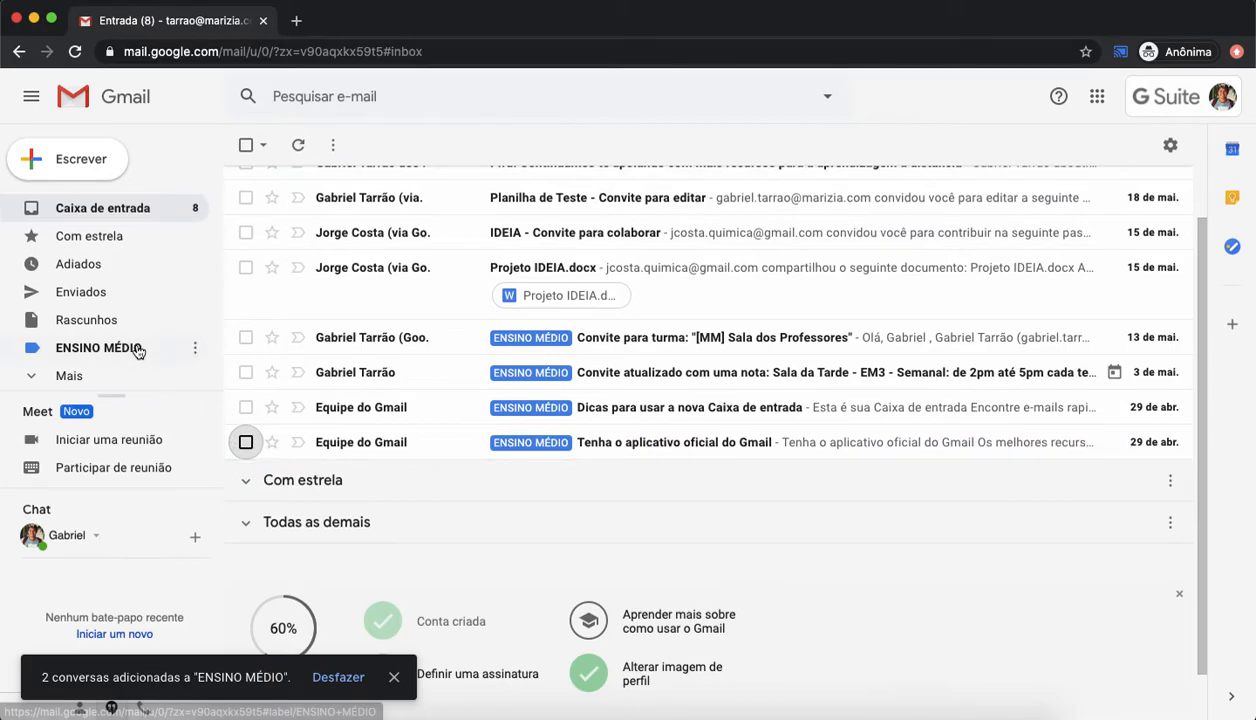
Step: Create a new label named IDEIA
click(80, 375)
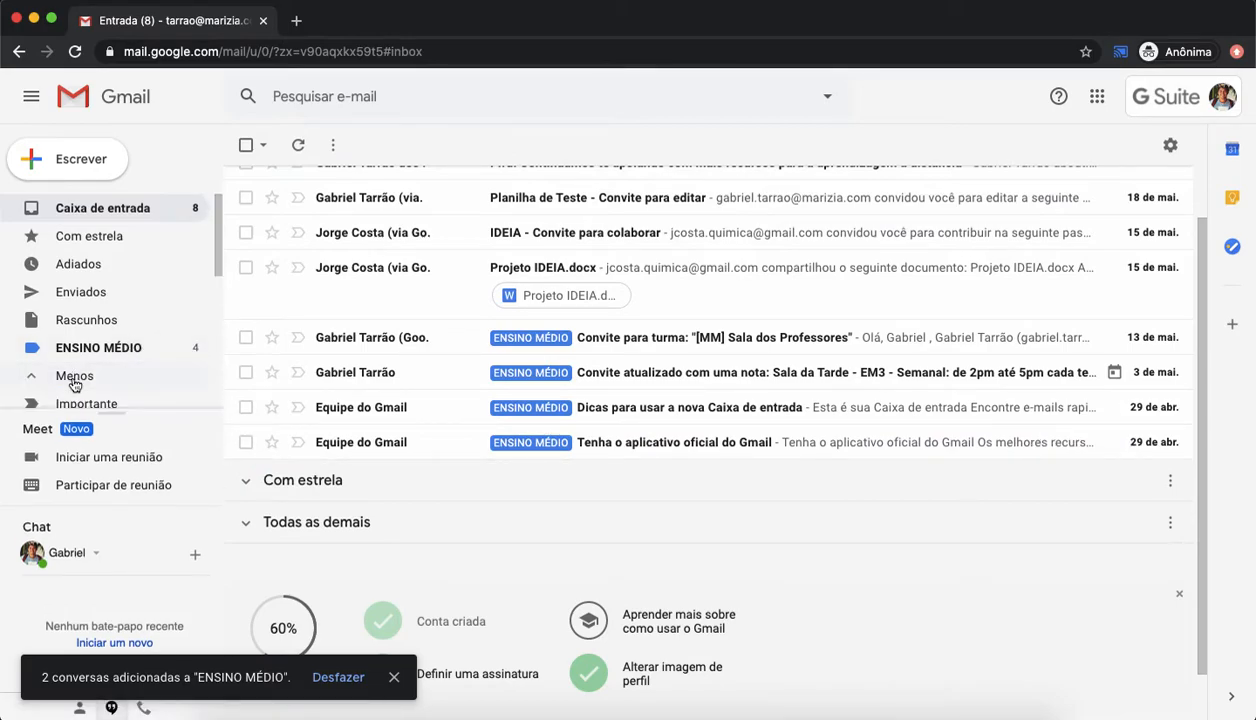
scroll(60, 385, down, 5)
click(144, 396)
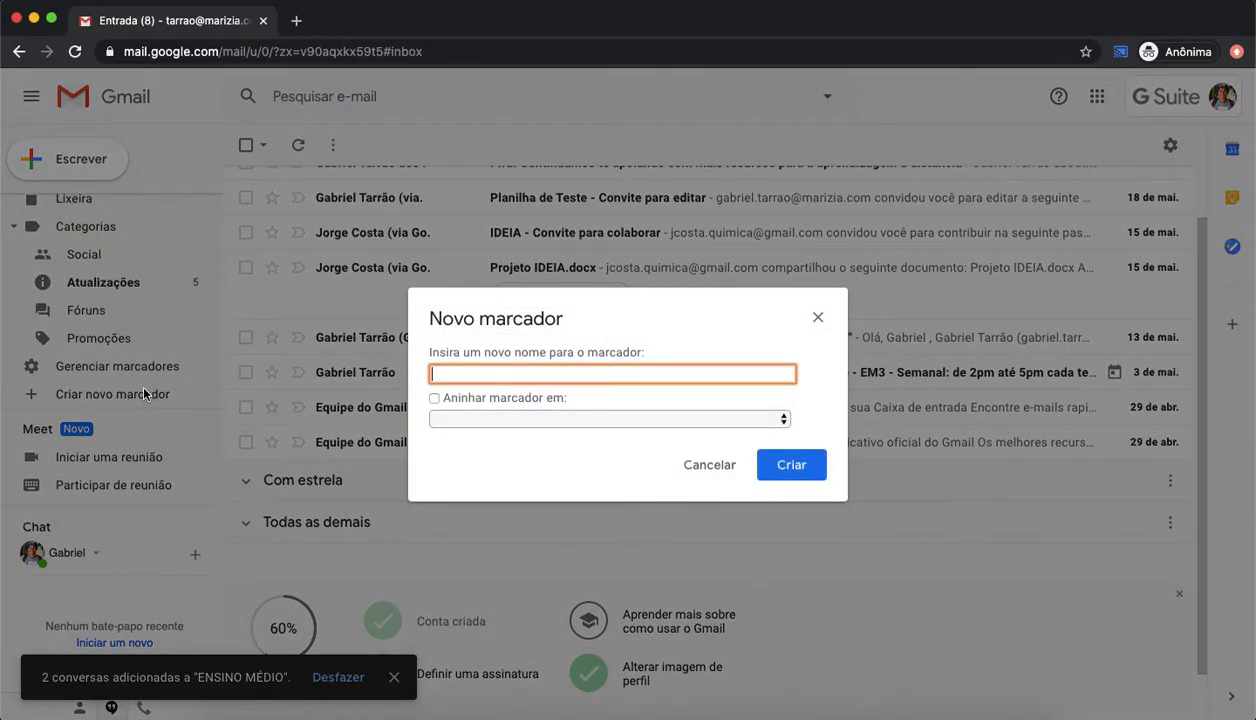
text(ideia)
key(BackSpace)
key(BackSpace)
key(BackSpace)
key(BackSpace)
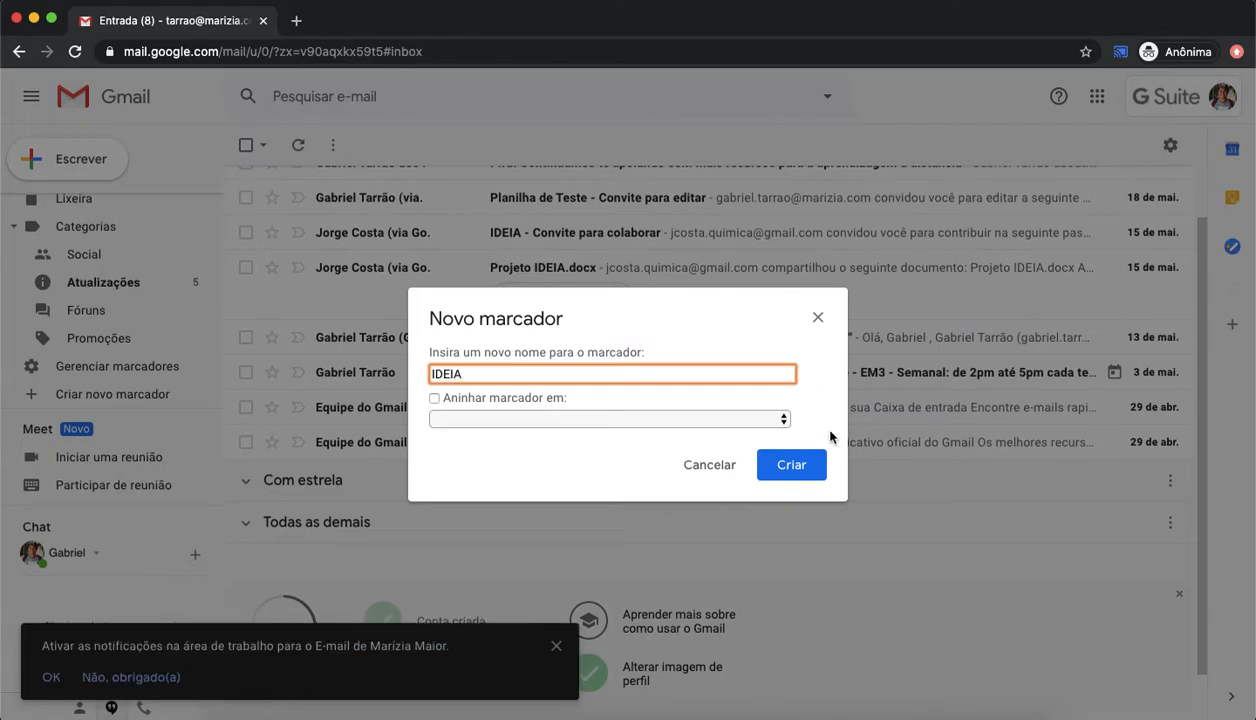
click(805, 465)
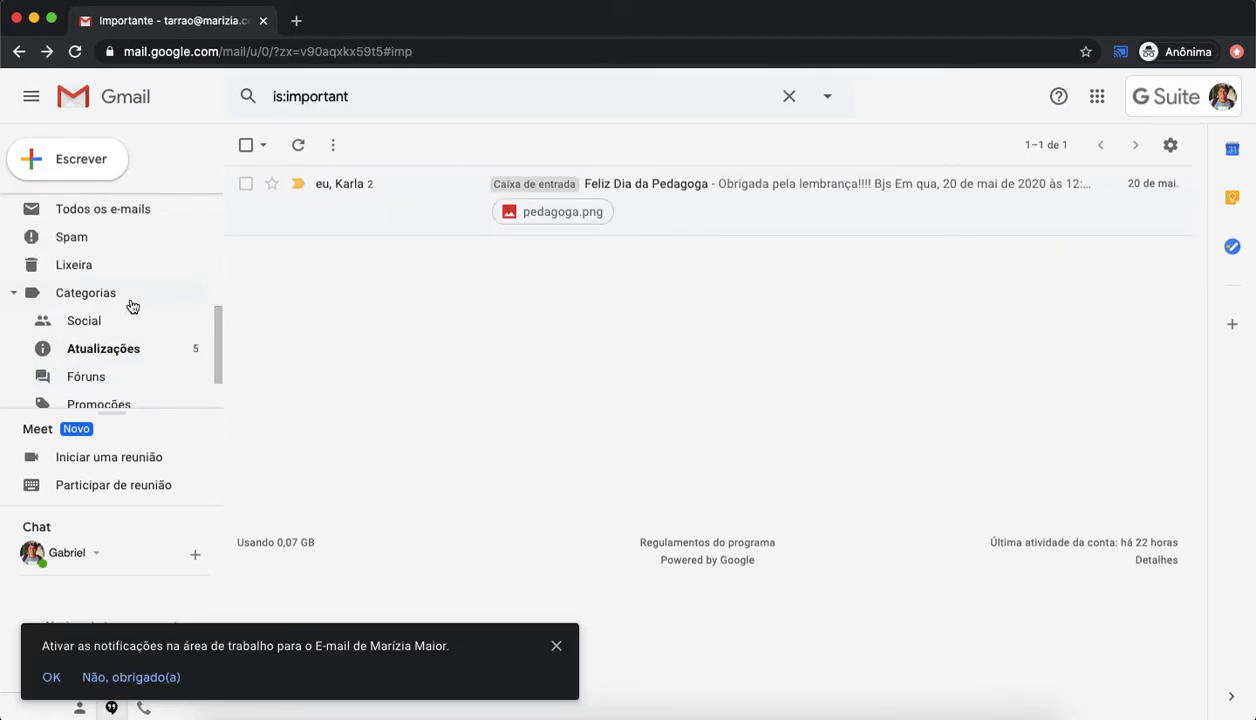
scroll(131, 306, right, 5)
scroll(131, 306, up, 1)
scroll(131, 306, down, 3)
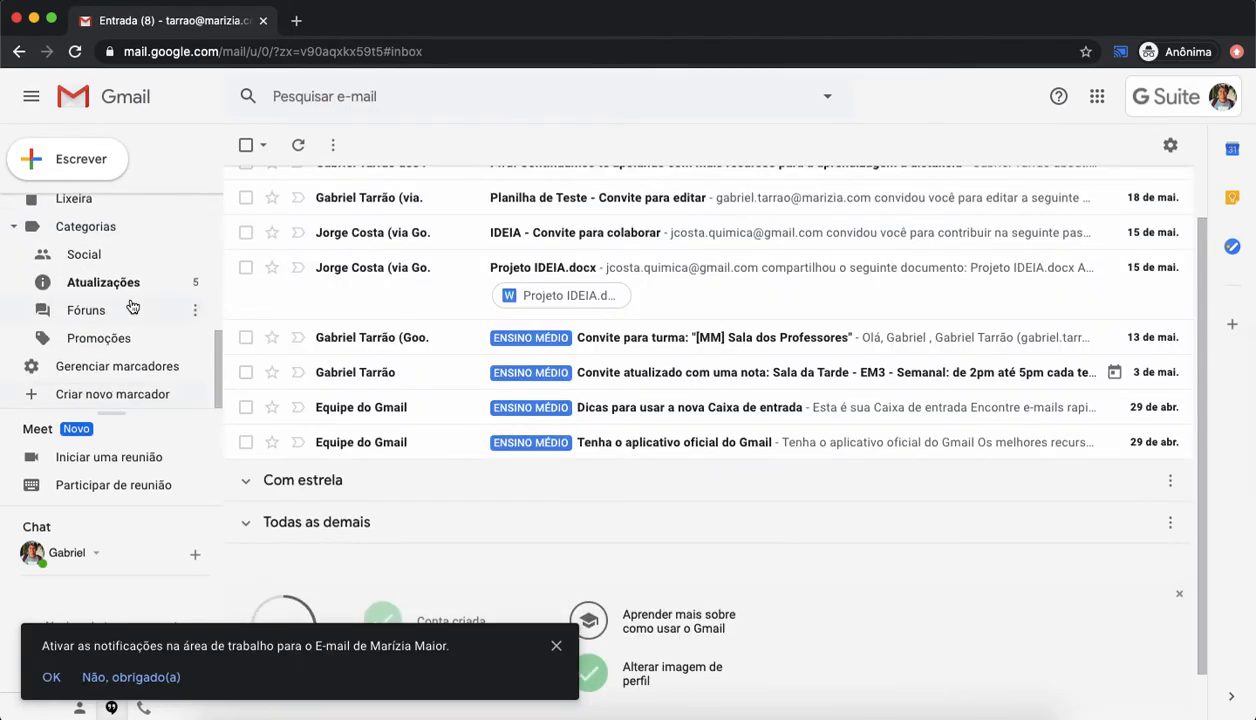
scroll(131, 306, up, 5)
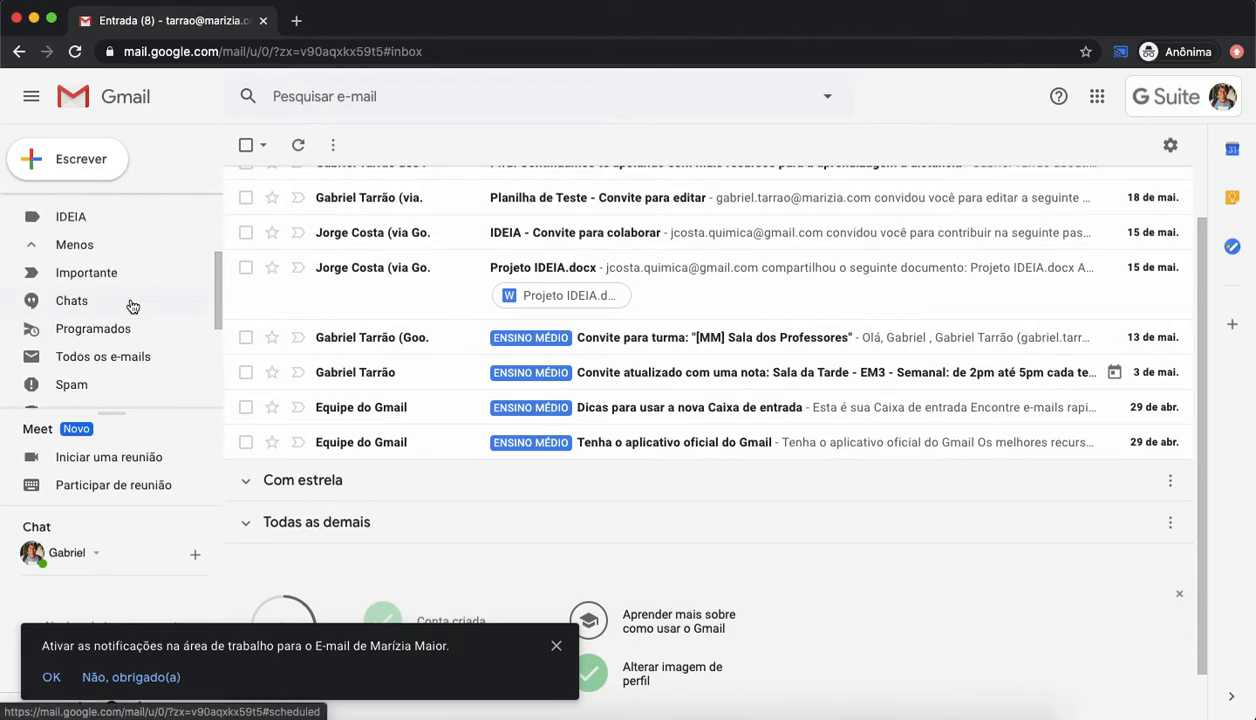
scroll(131, 306, up, 1)
click(194, 239)
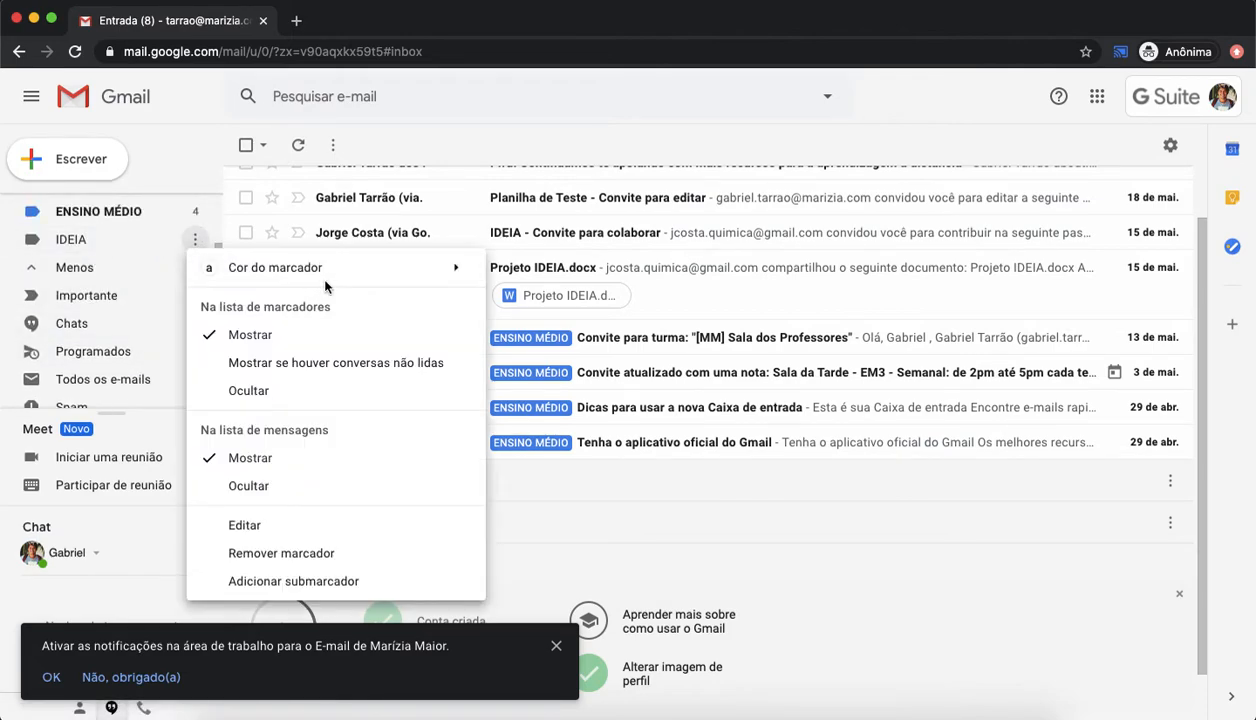
mouse_move(343, 275)
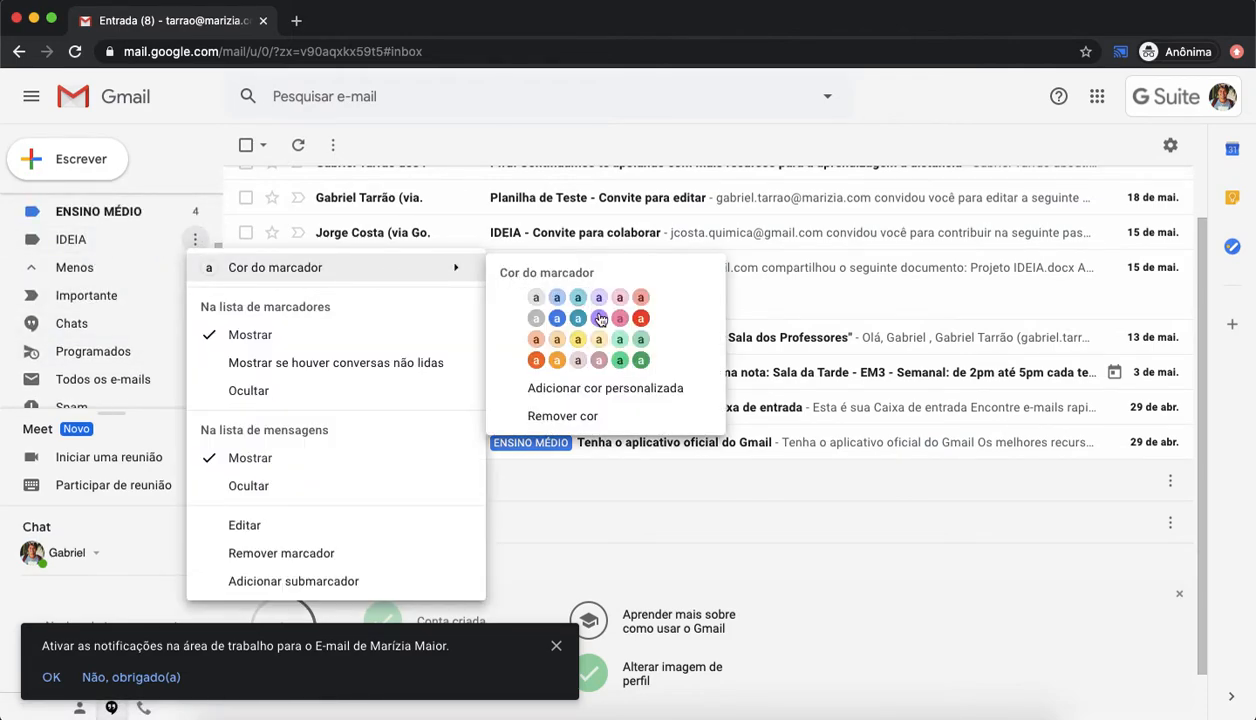
click(536, 360)
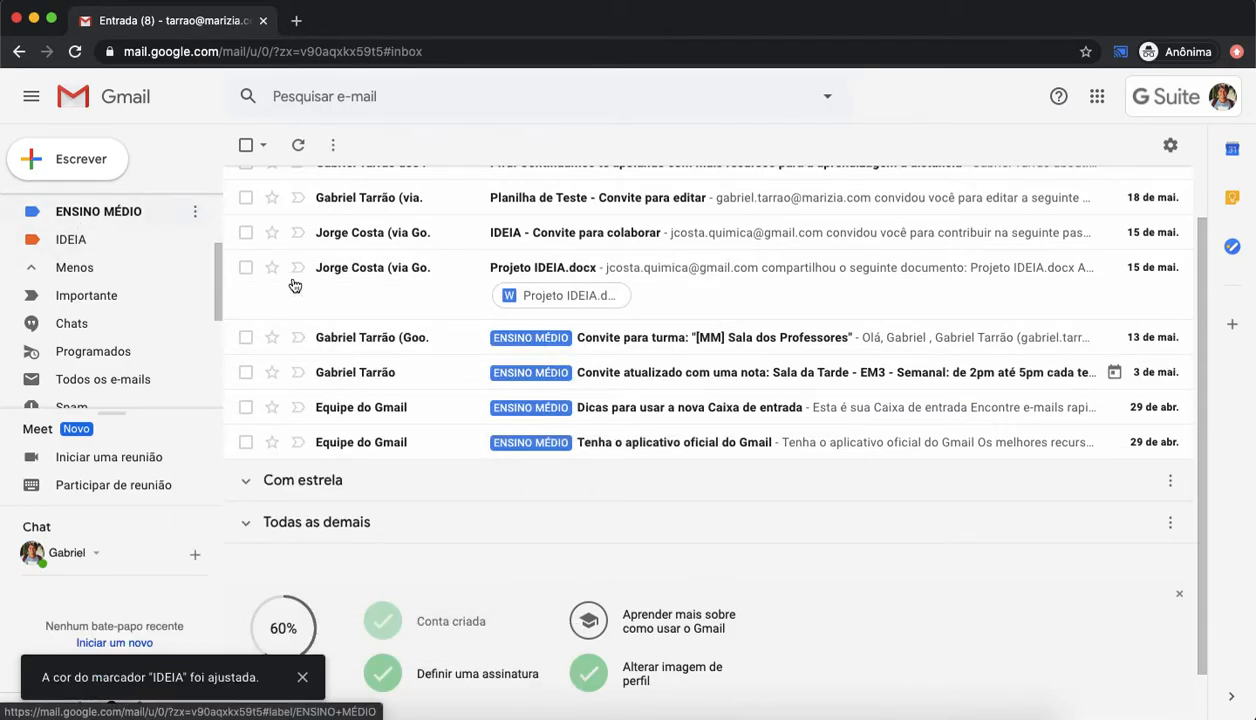
drag(68, 252, 505, 325)
drag(88, 280, 495, 300)
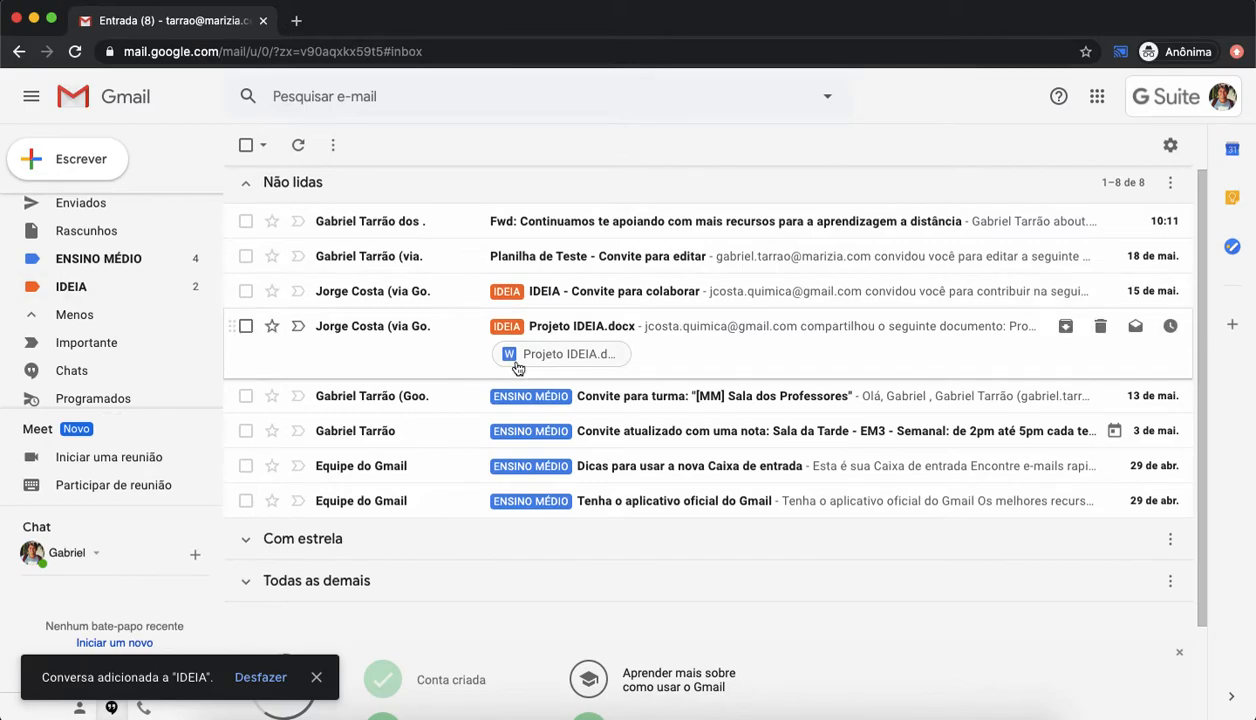
Step: Open the ENSINO MÉDIO and IDEIA label views to check their e-mails, then return to the inbox
click(123, 258)
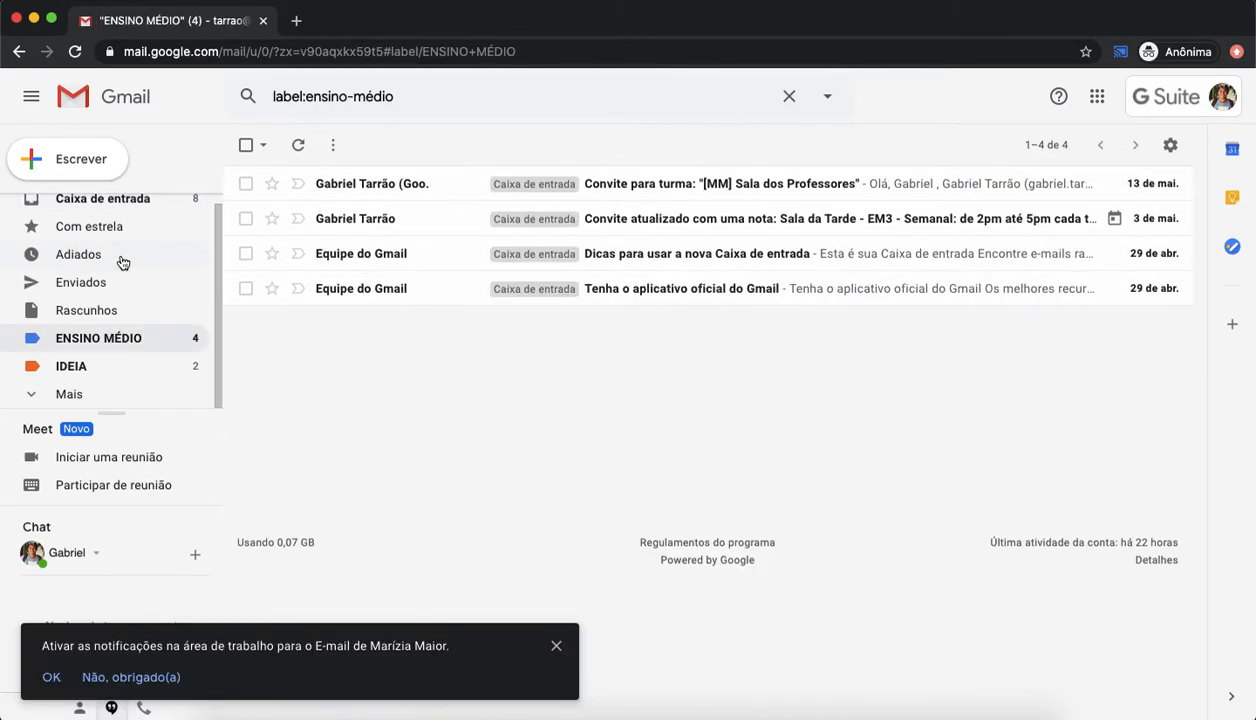
click(88, 370)
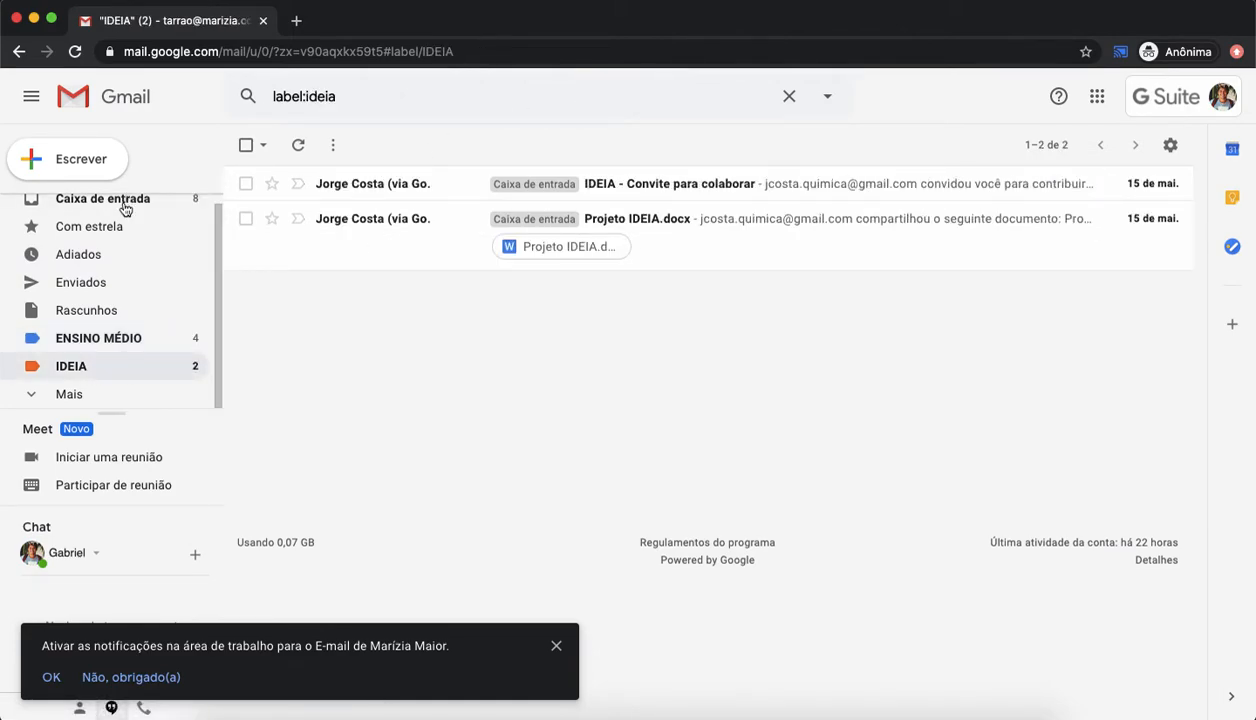
scroll(120, 265, up, 1)
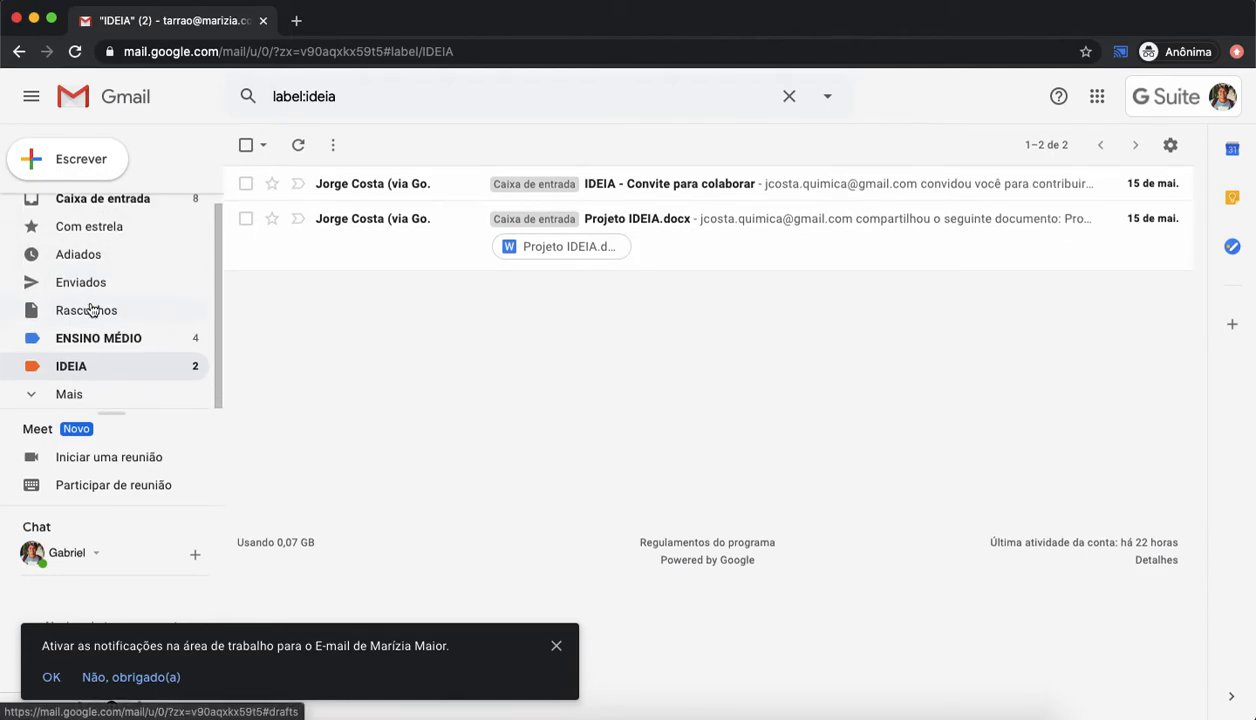
click(100, 212)
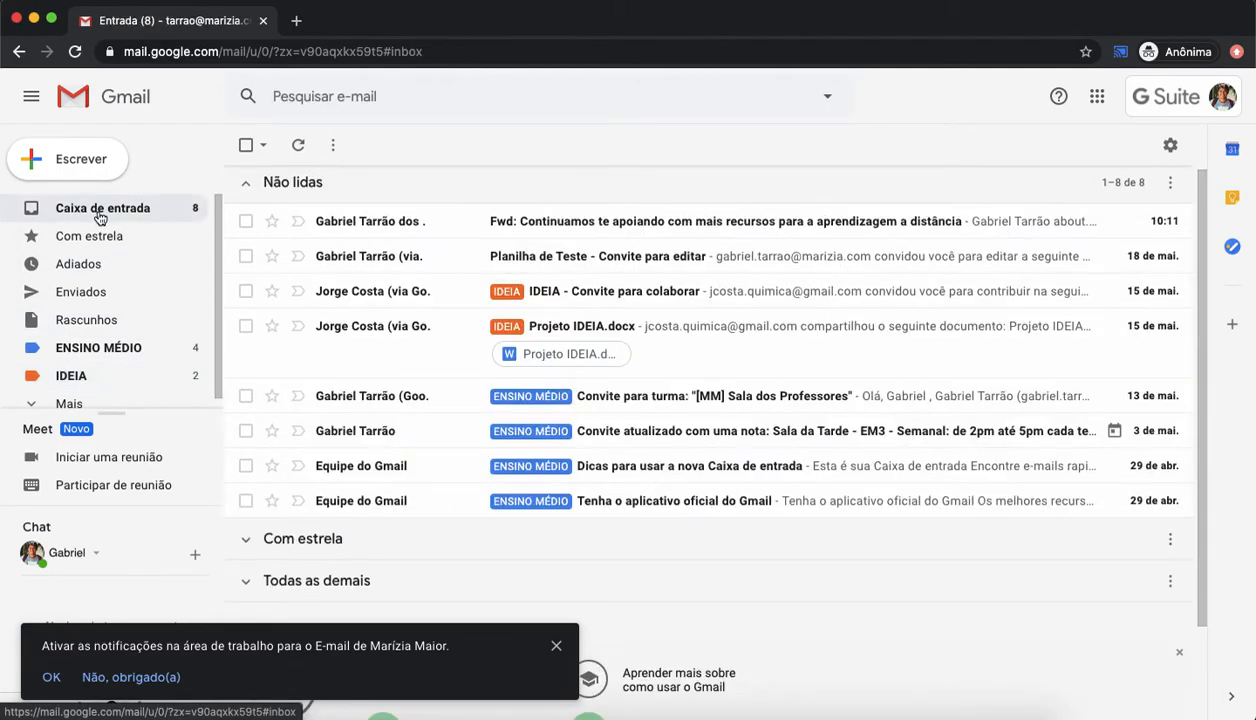
click(247, 221)
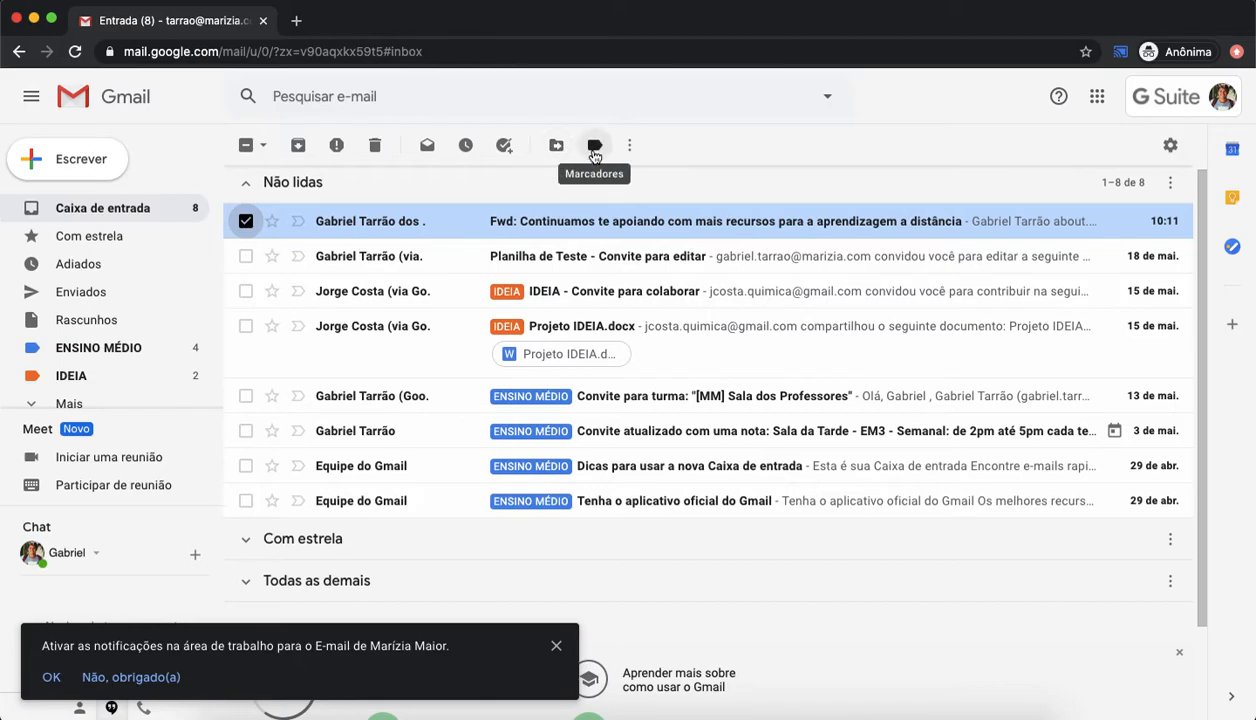
click(629, 146)
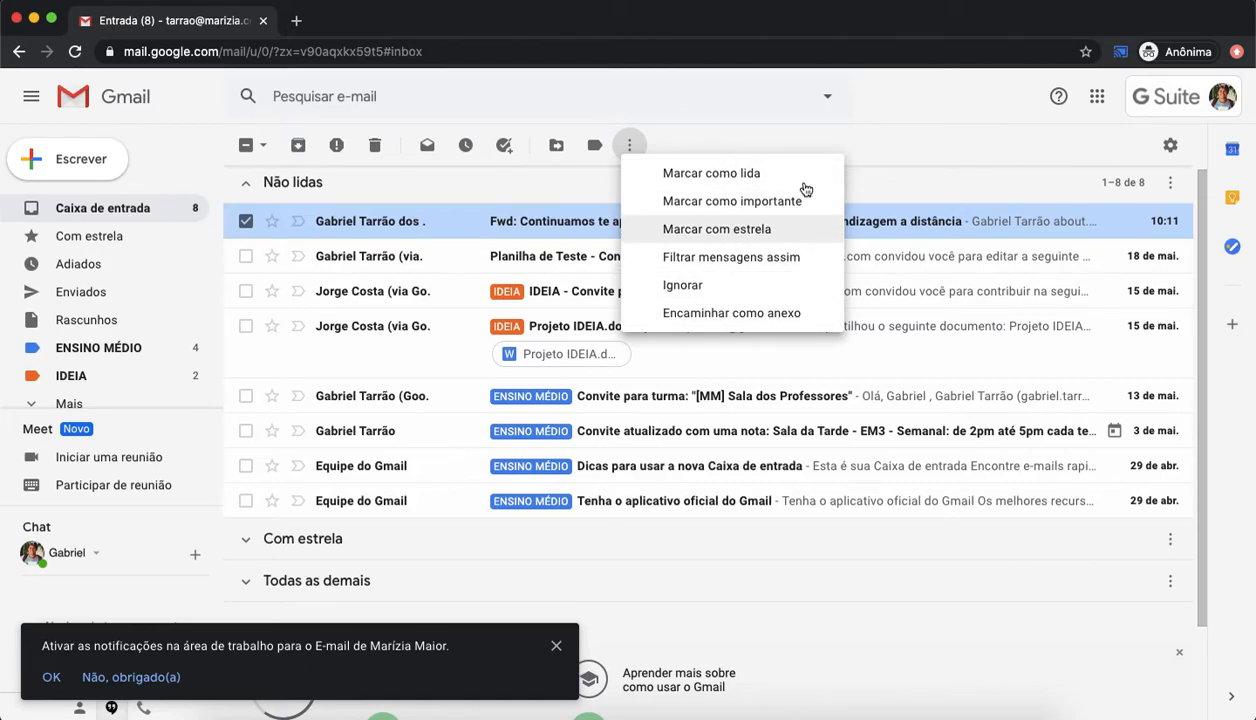
click(883, 179)
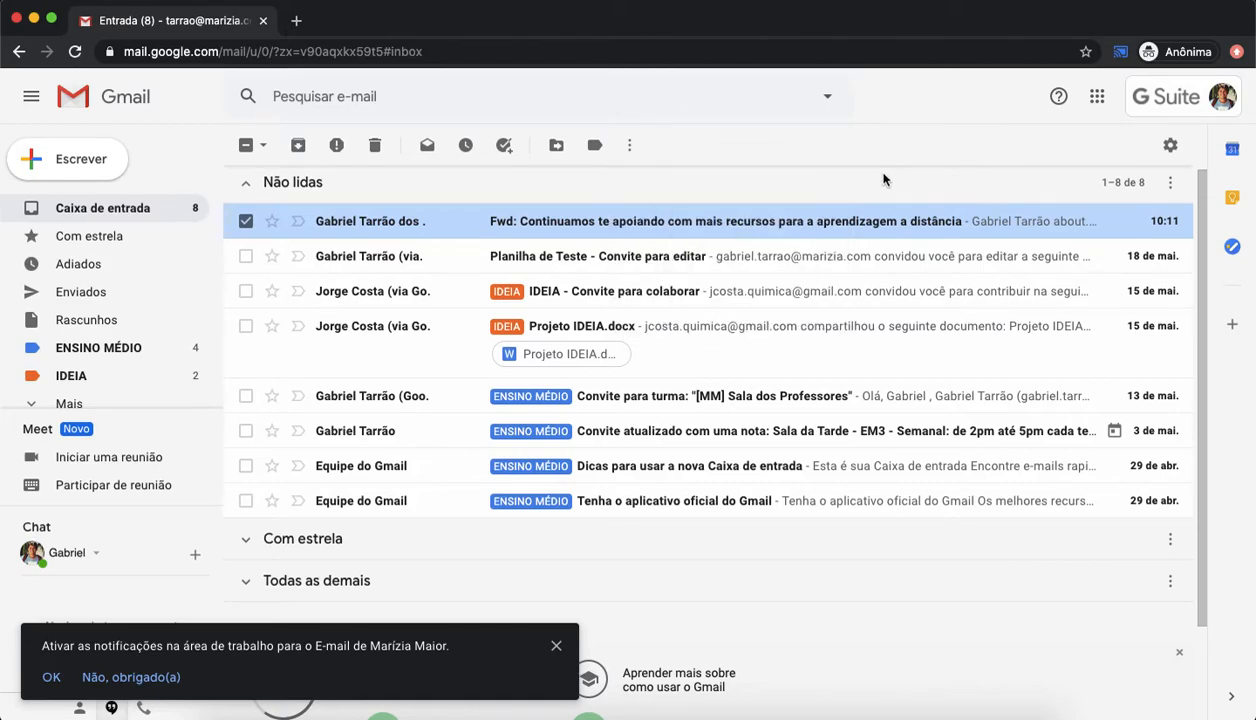
click(246, 222)
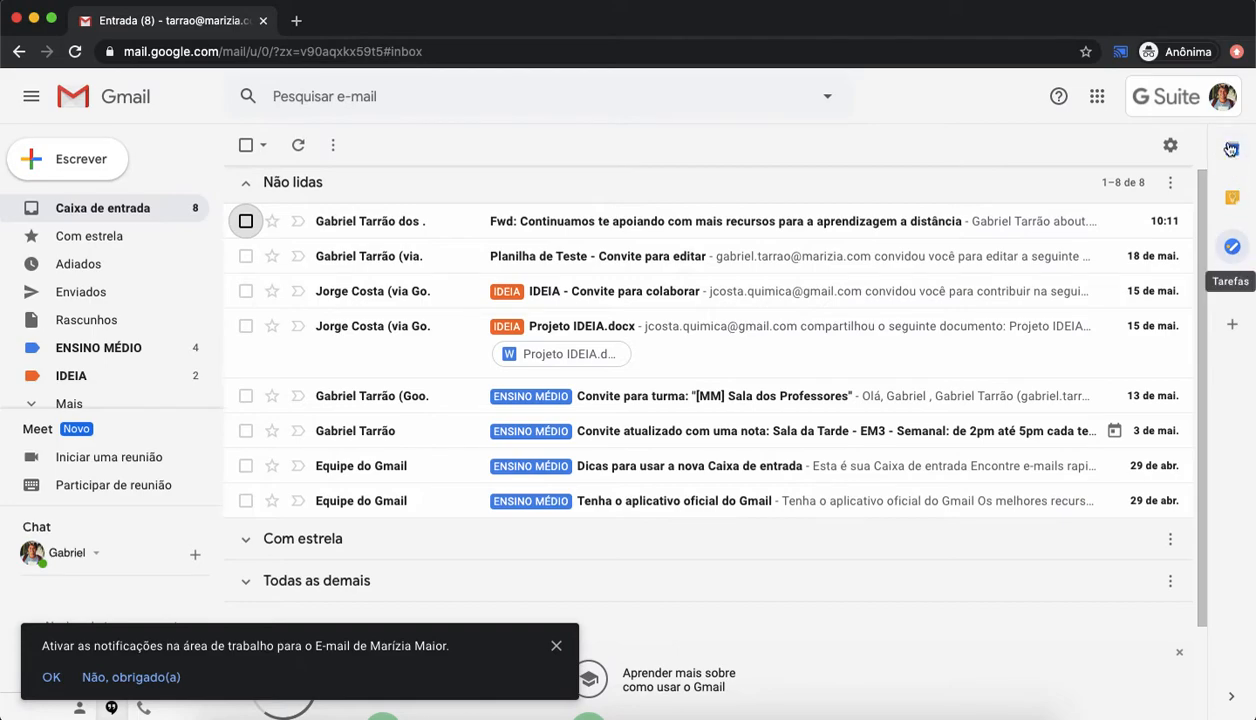
Step: Open the Tasks side panel and add a task named ORGANIZAR TURMAS
click(1232, 246)
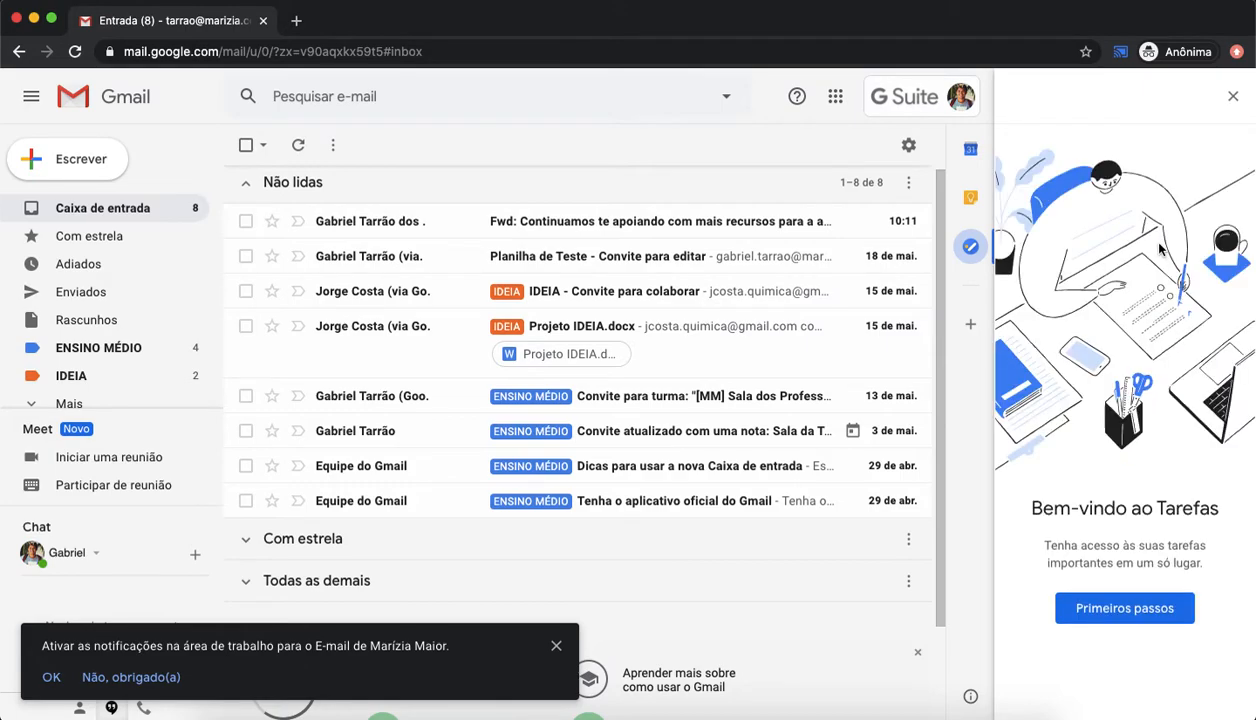
click(1107, 618)
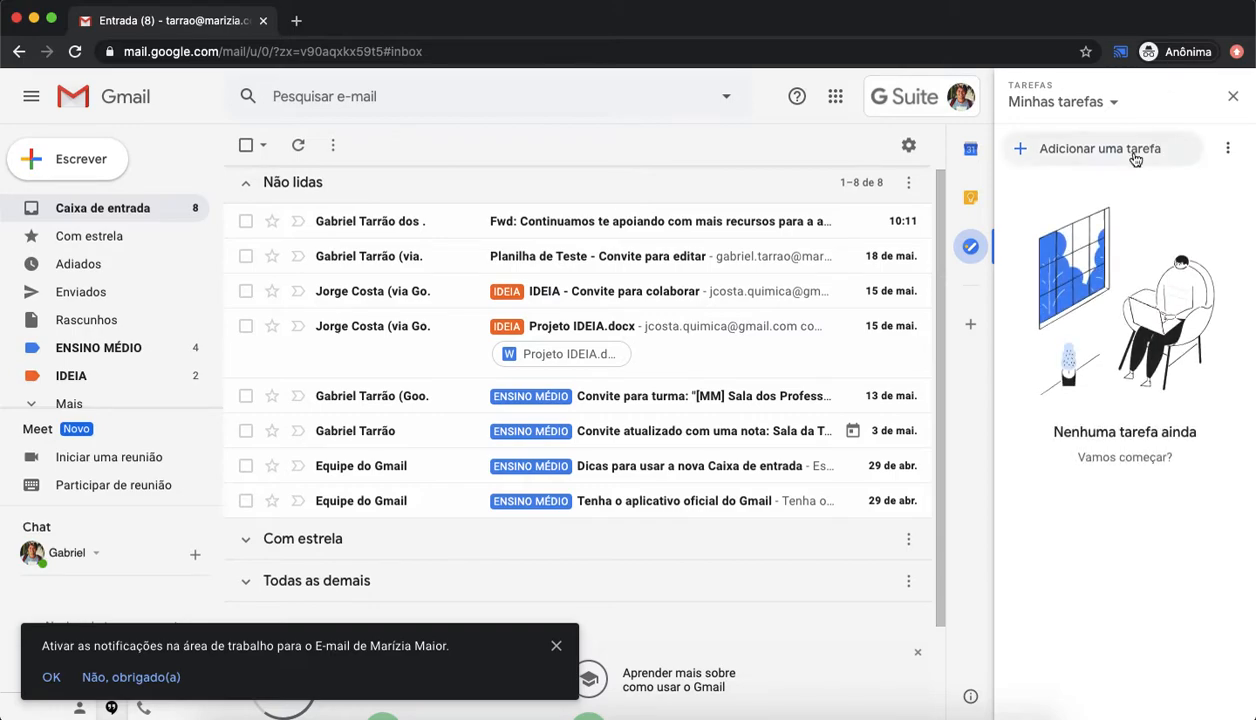
click(1135, 158)
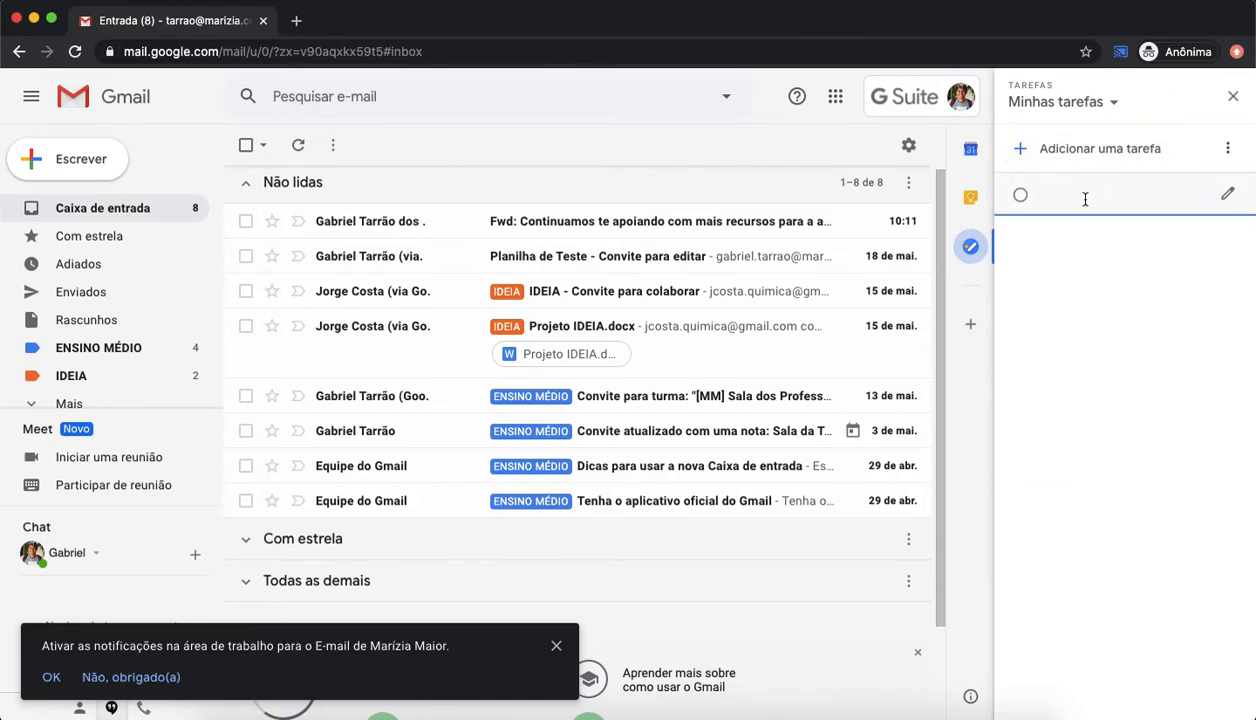
text(ORGANIZAR TURMAS)
key(Return)
Step: Add the tasks AGENDAR AULA, CRIAR PLANO and PRODUZIR POWERPOINT to the task list
text(AGENDAR AULA)
key(Return)
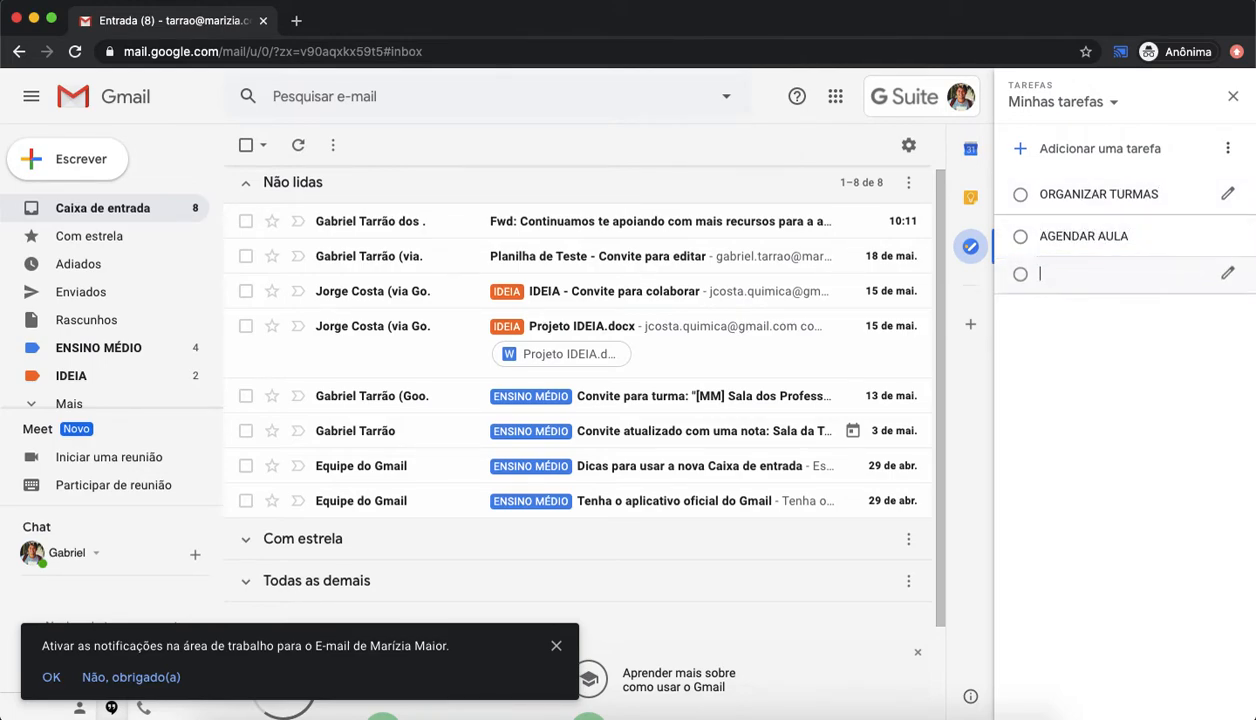
text(CRIAR PLANO)
key(Return)
text(PRODUZIR POWERPOI)
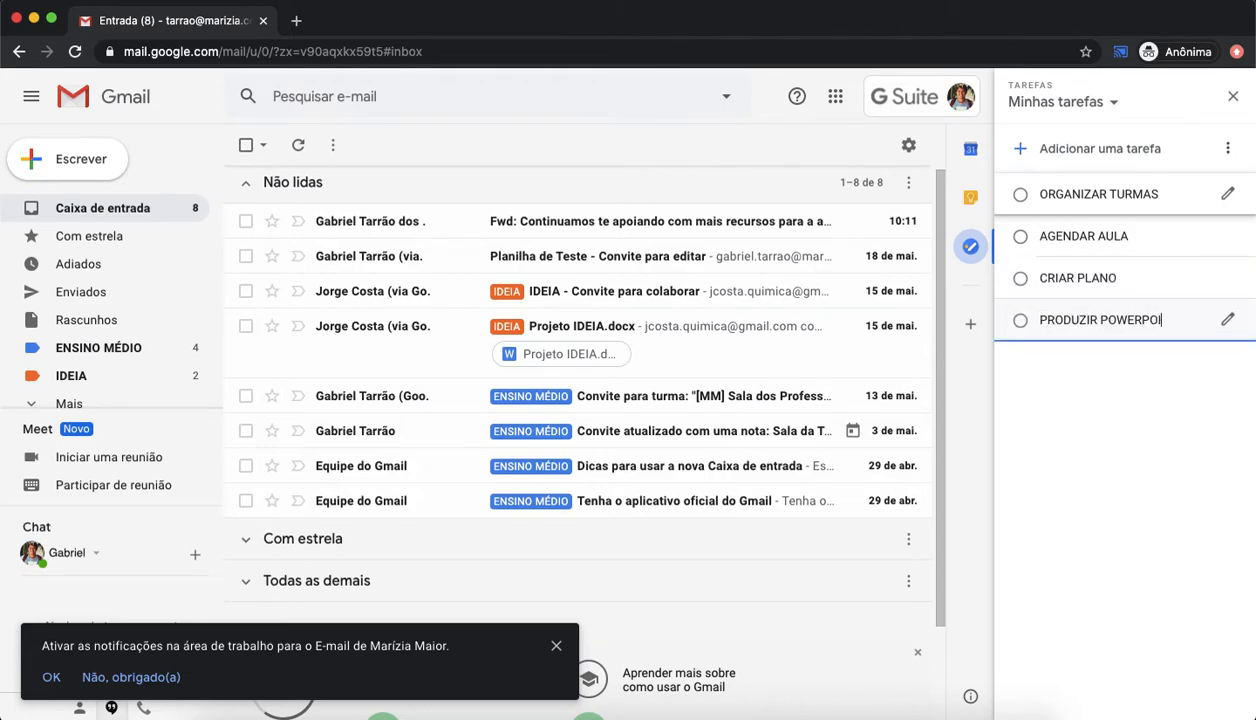
text(NT)
click(1091, 422)
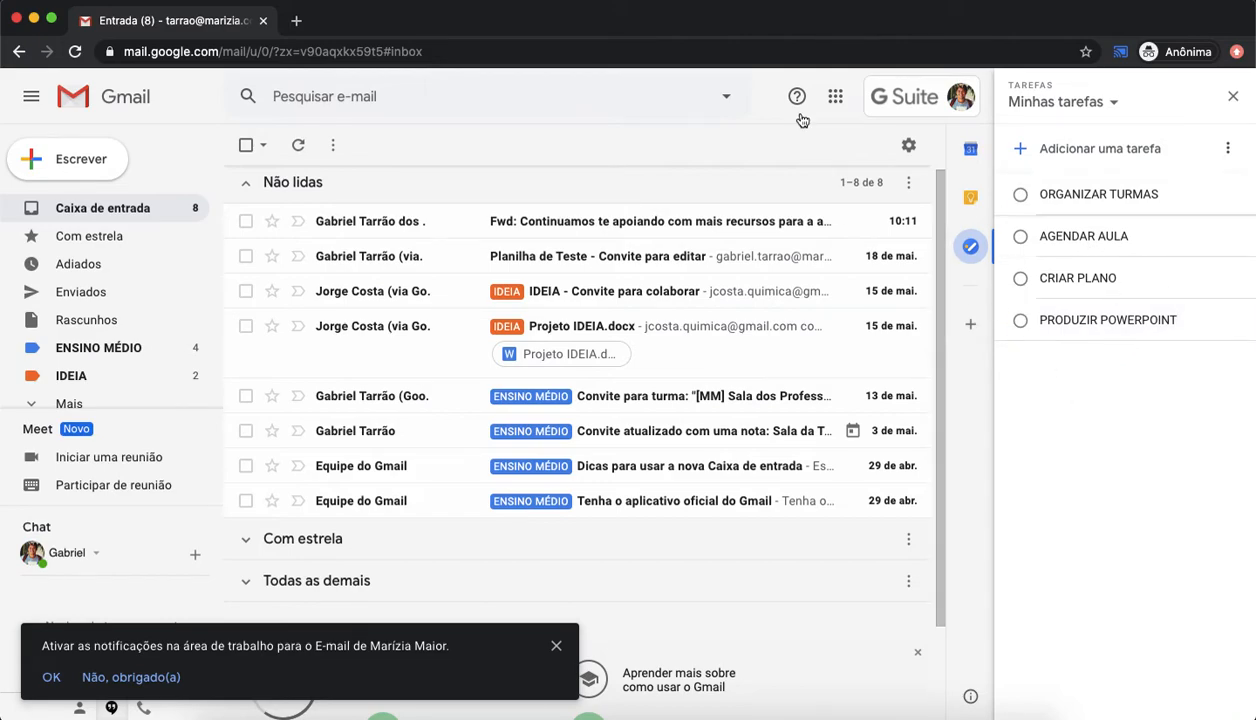
Step: Mark all four tasks in the list as completed
click(1021, 196)
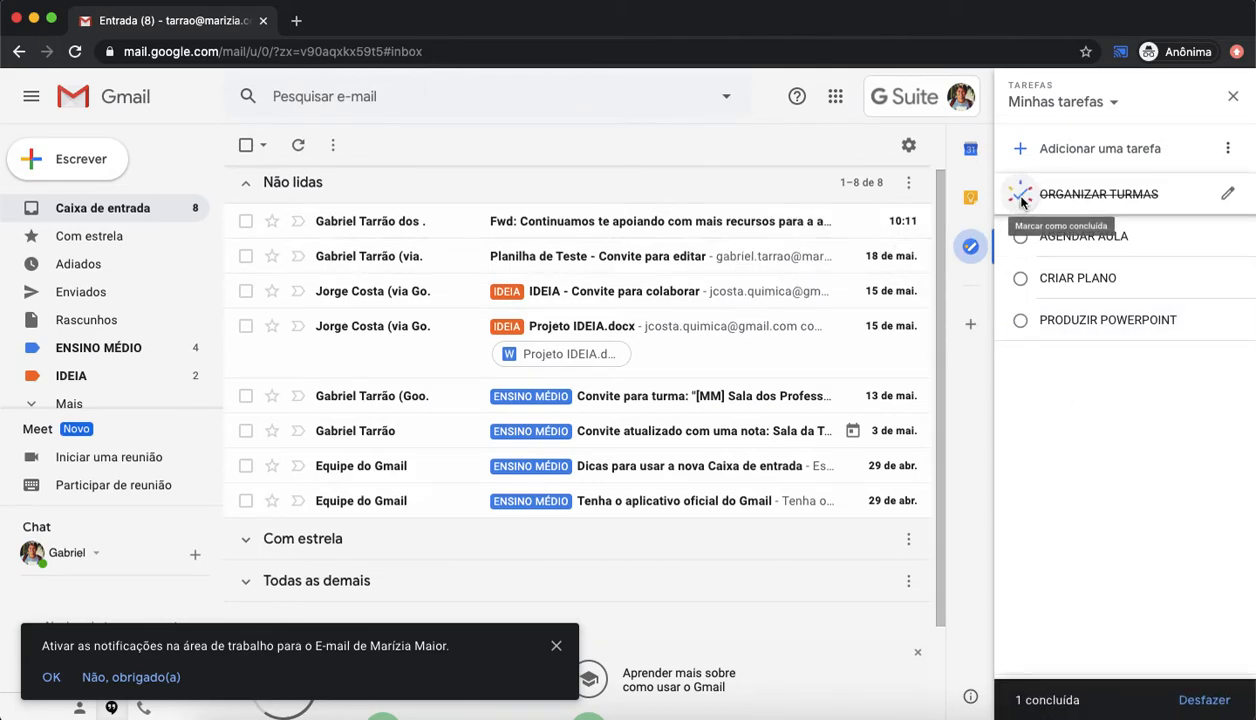
click(1026, 203)
click(1026, 204)
click(1021, 195)
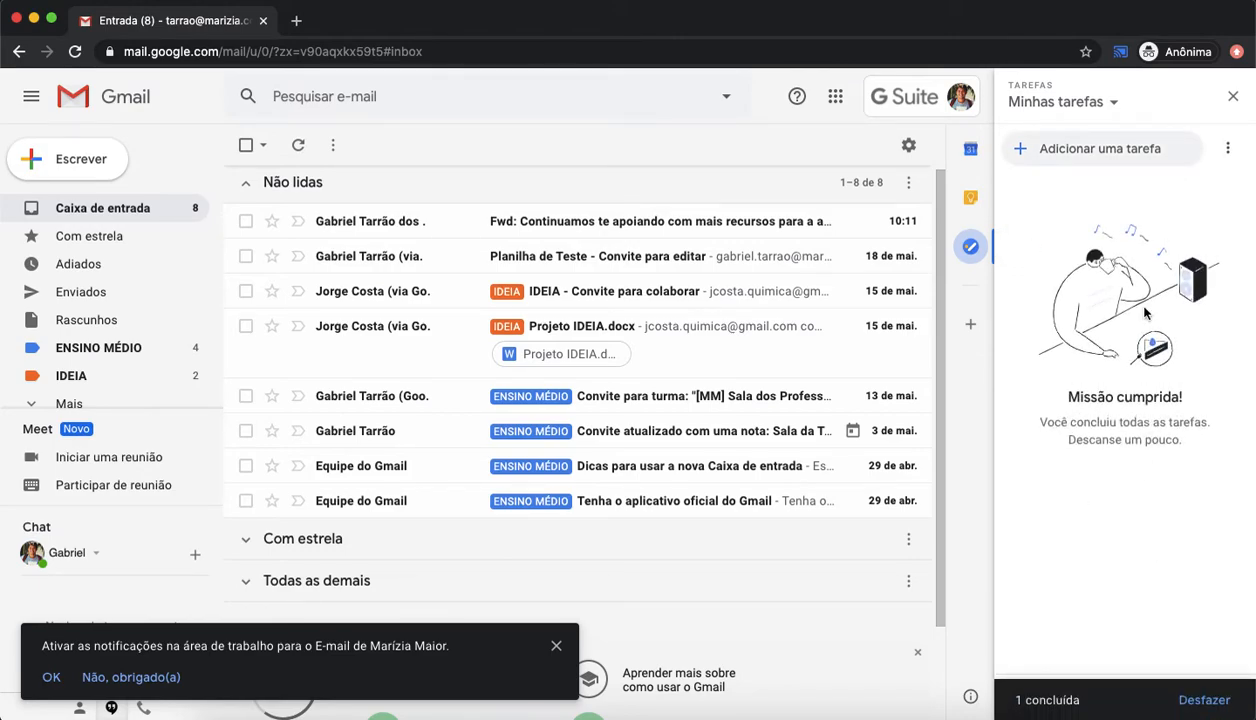
Step: Review the task list's options menu and the completed tasks section, then close the Tasks panel
click(1114, 103)
click(1121, 110)
click(1226, 148)
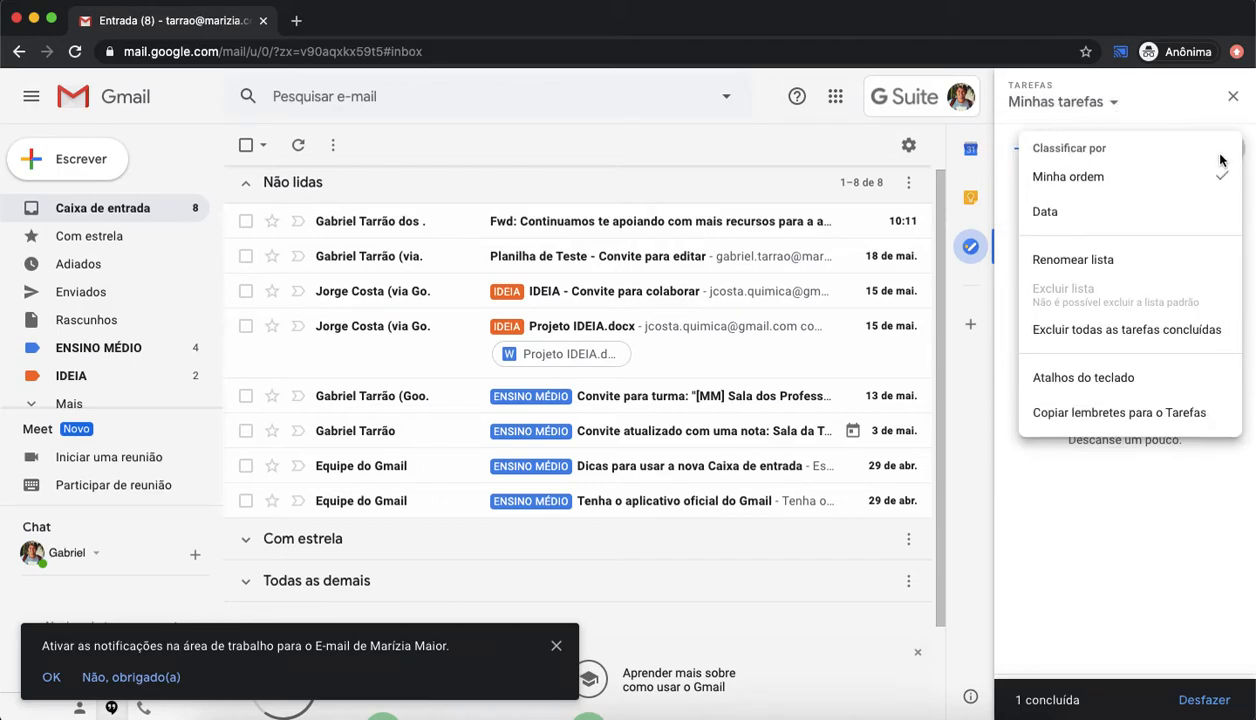
click(1125, 484)
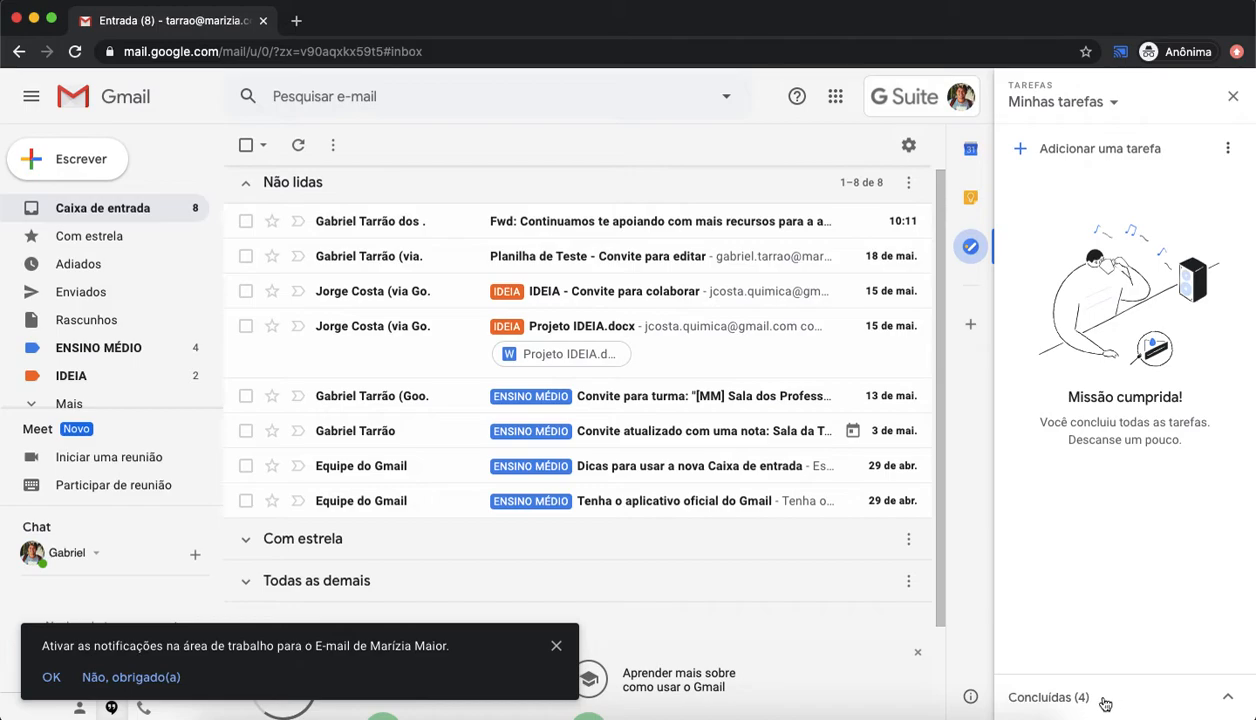
click(1105, 700)
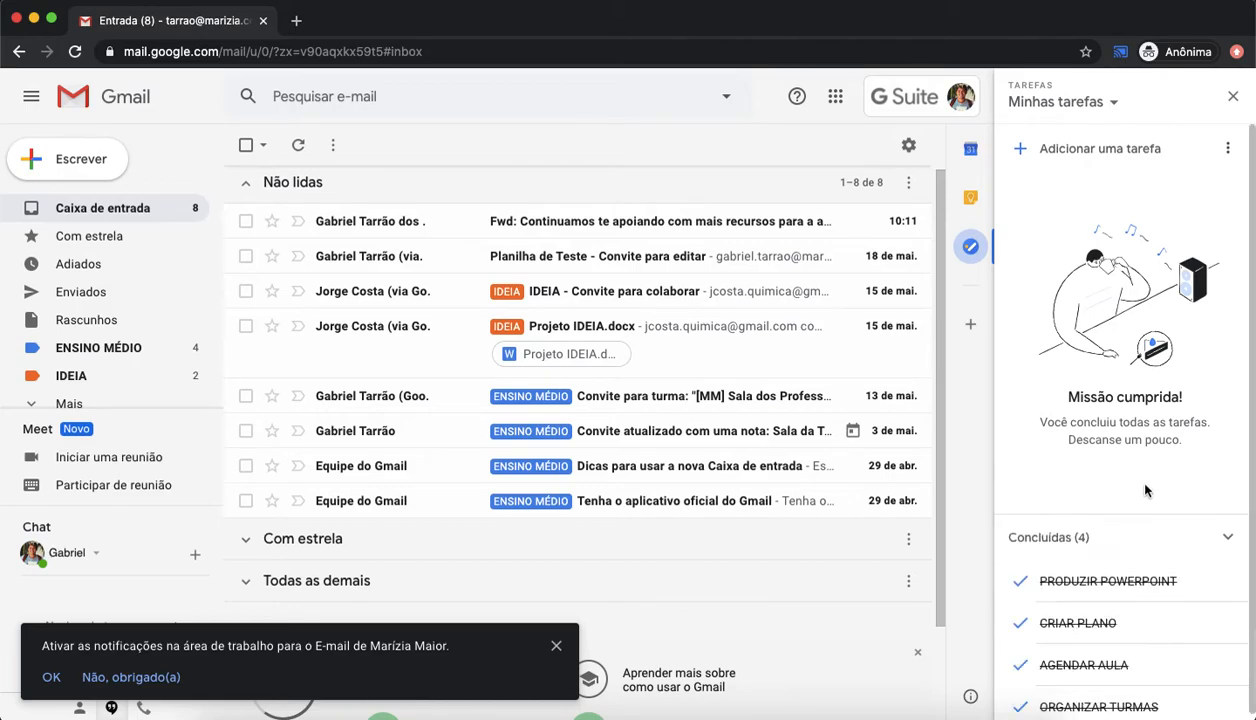
click(1121, 528)
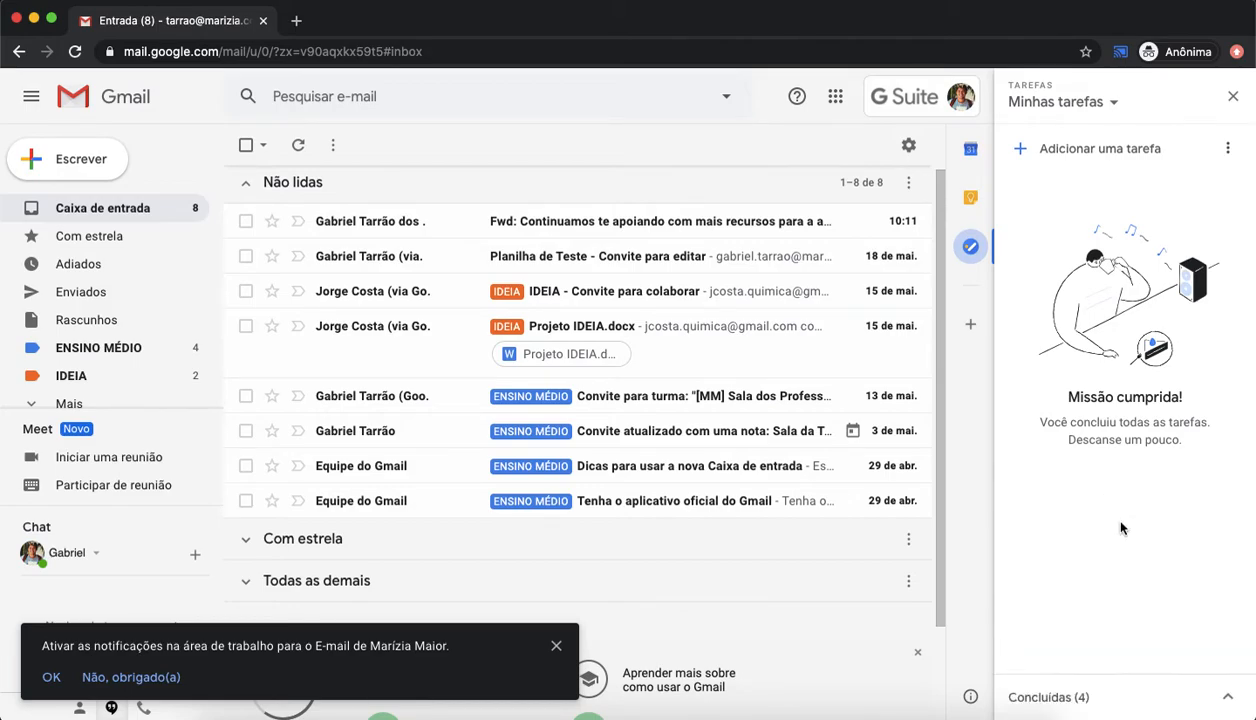
click(1234, 100)
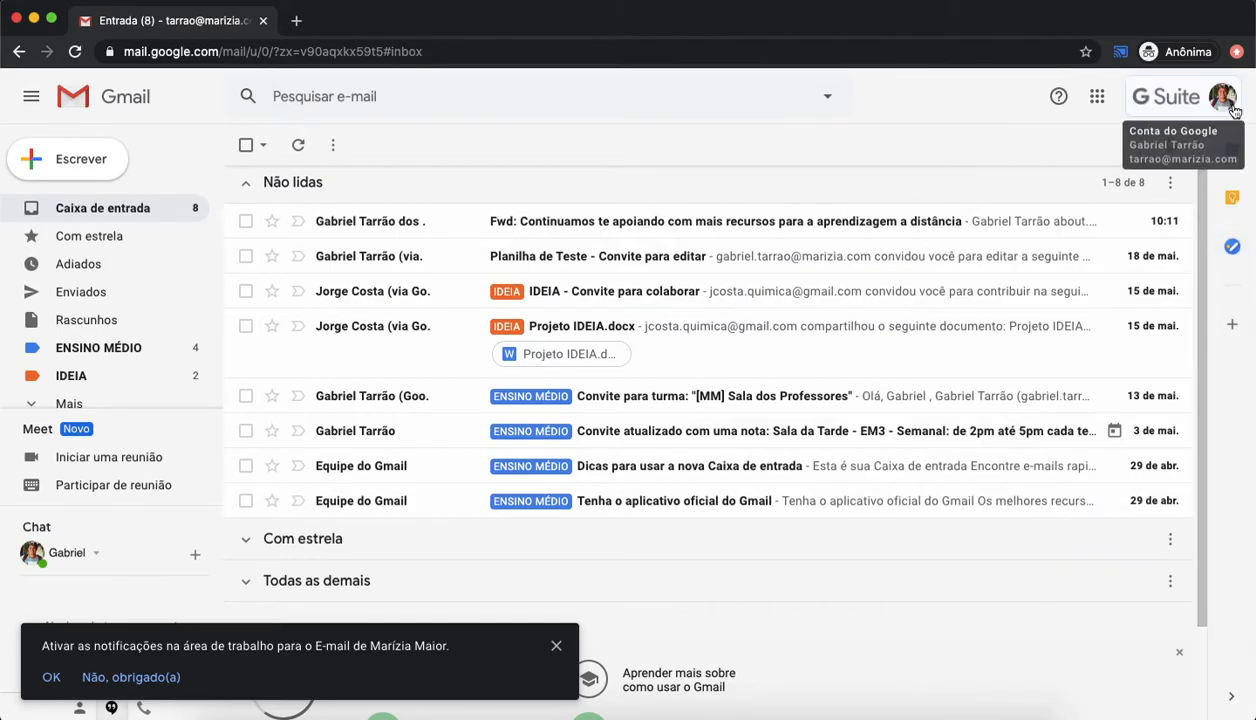
Step: Open the Keep side panel and create a note titled CRIAR AULA INOVADORA with the text GOOGLE FOR EDUCATION
click(1233, 200)
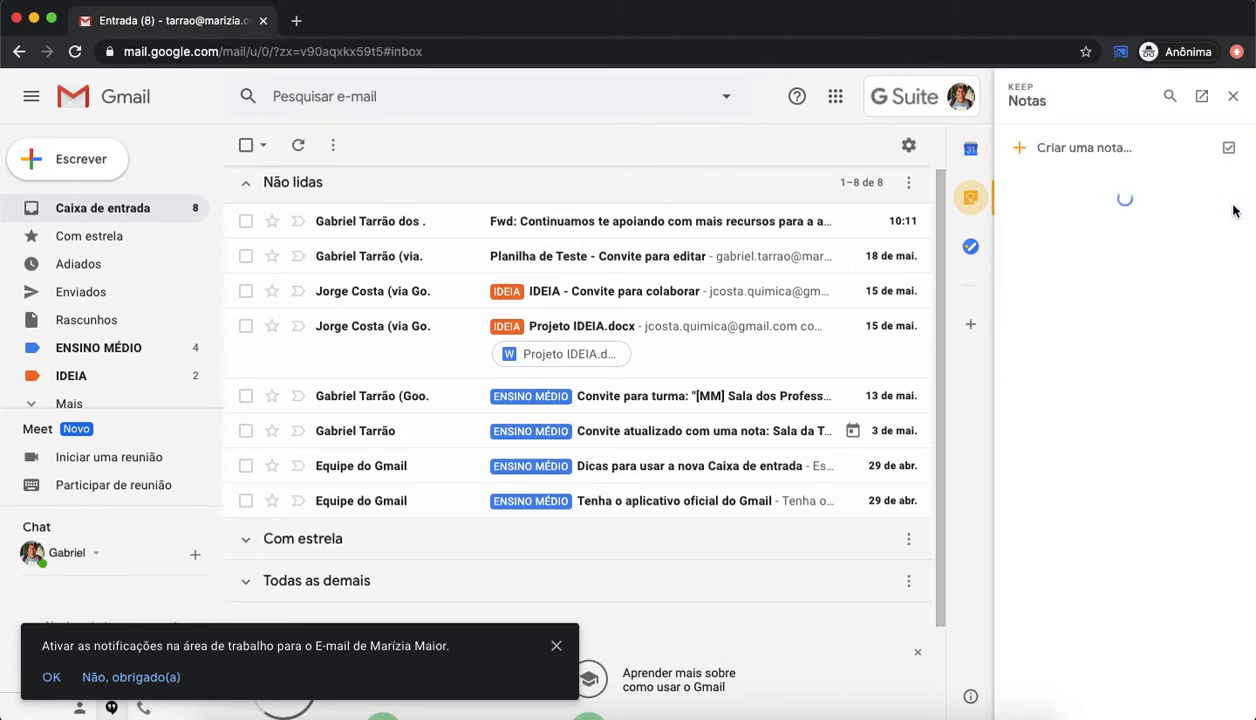
click(1098, 150)
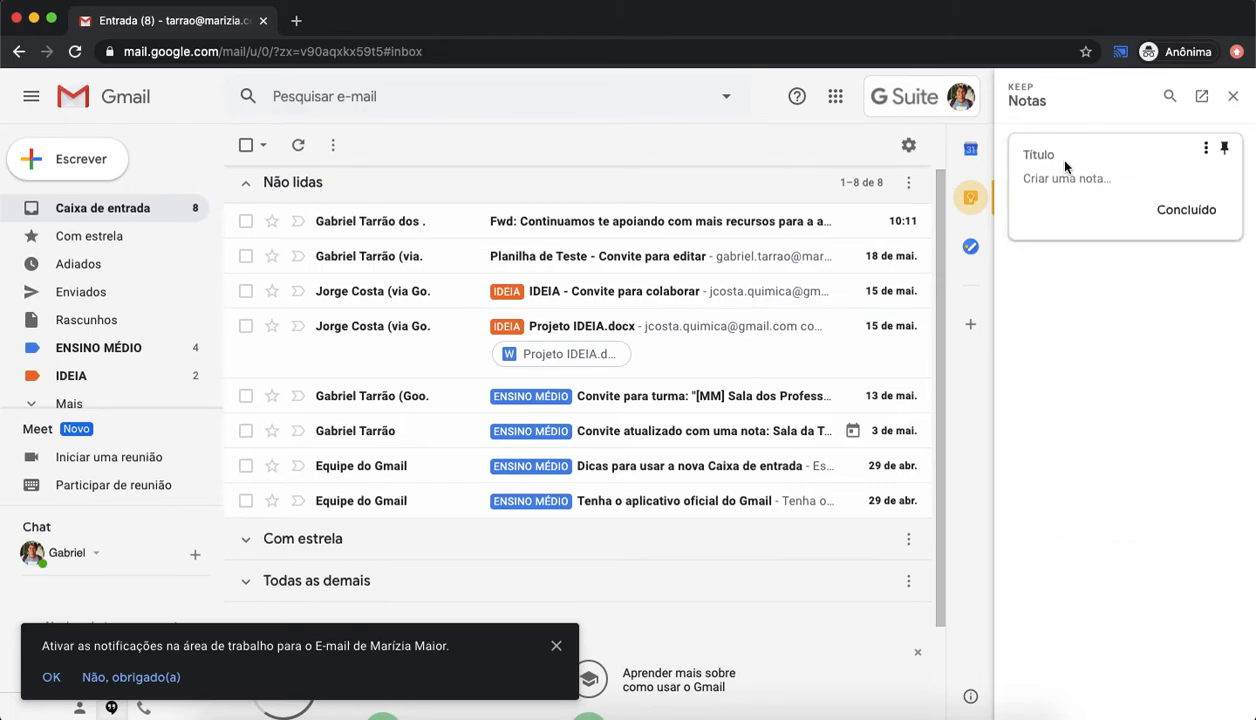
text(C)
text(INOVADORA )
text(GOOGLE F)
text(OR EDUCAIT)
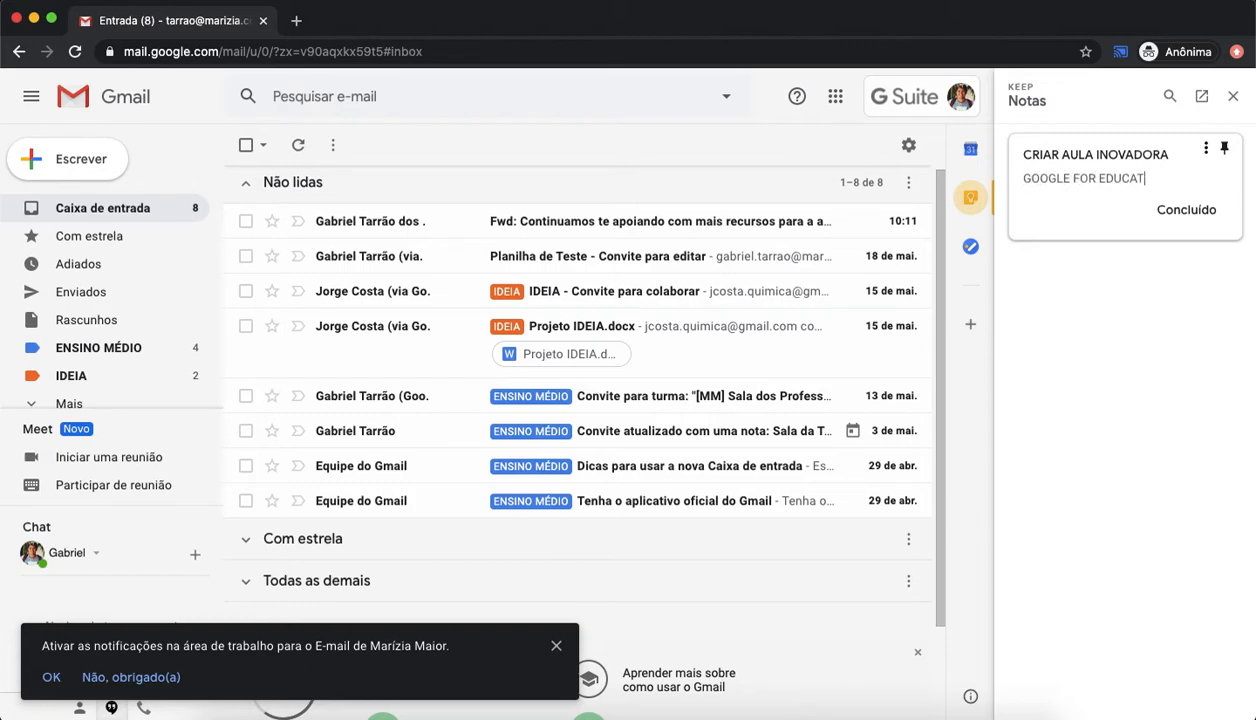
click(1180, 211)
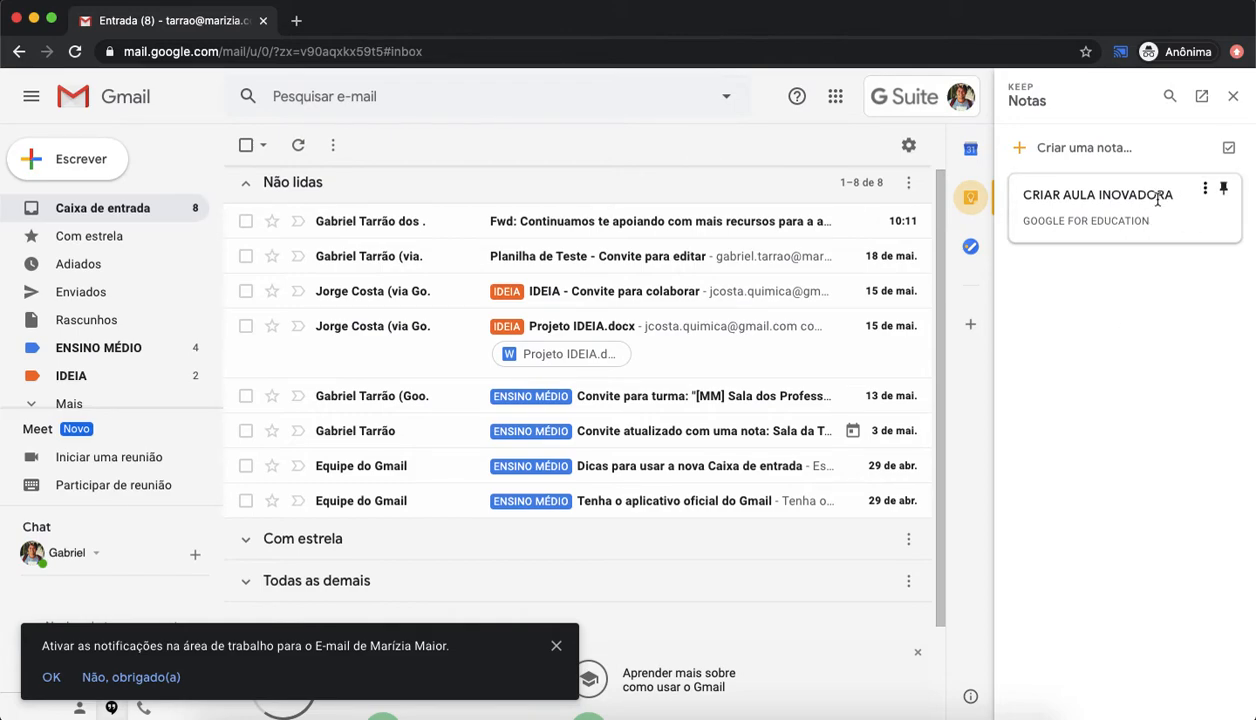
click(1233, 96)
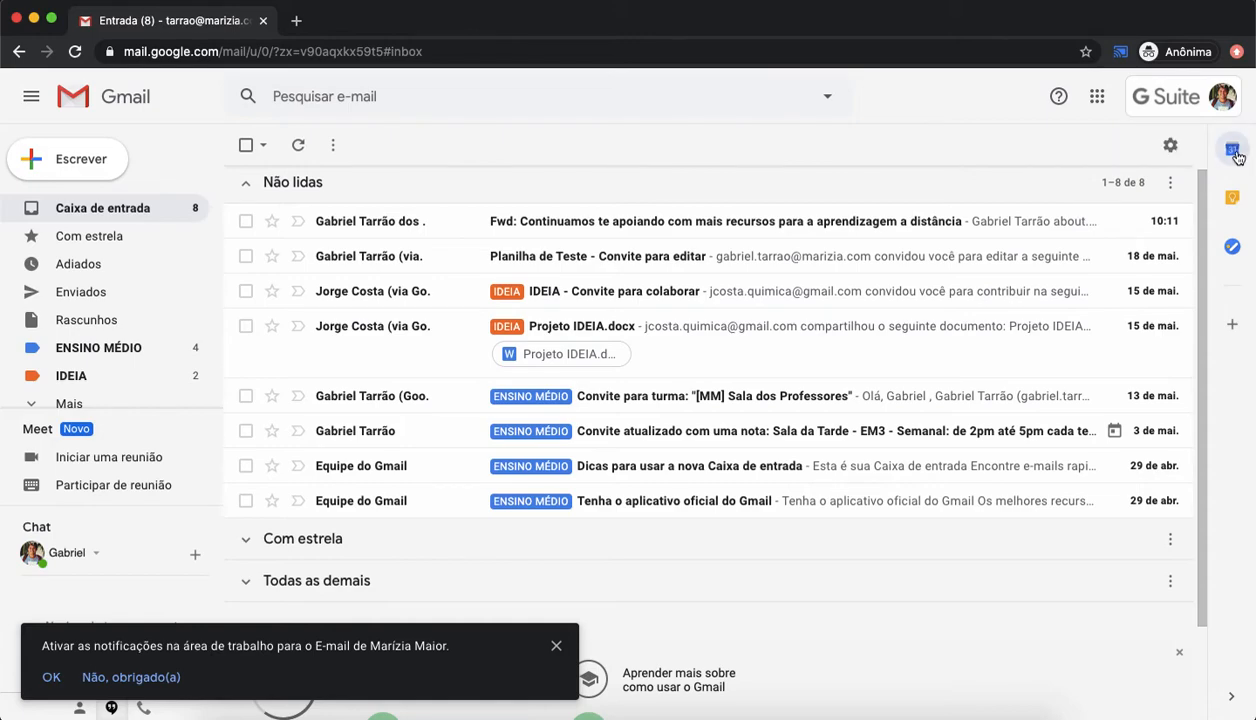
Step: Open the Calendar side panel, browse forward to 24 May and draft an event slot, closing the panel unsaved
click(1233, 150)
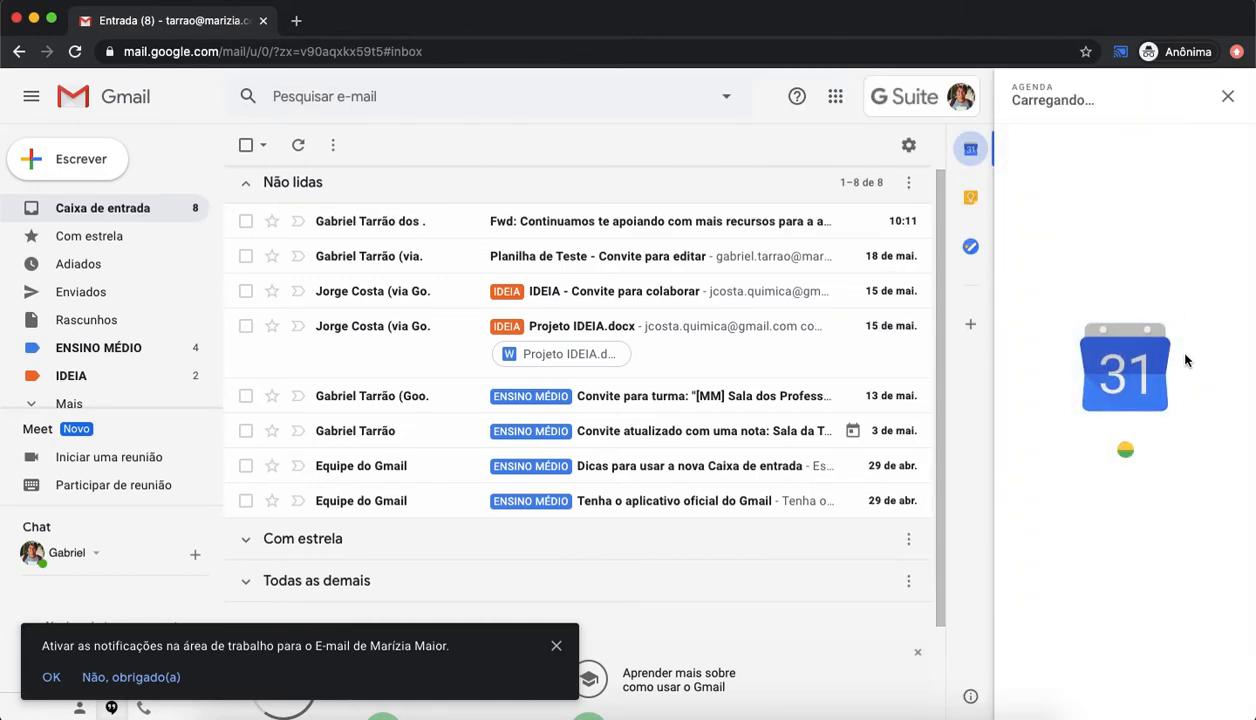
scroll(1160, 412, down, 5)
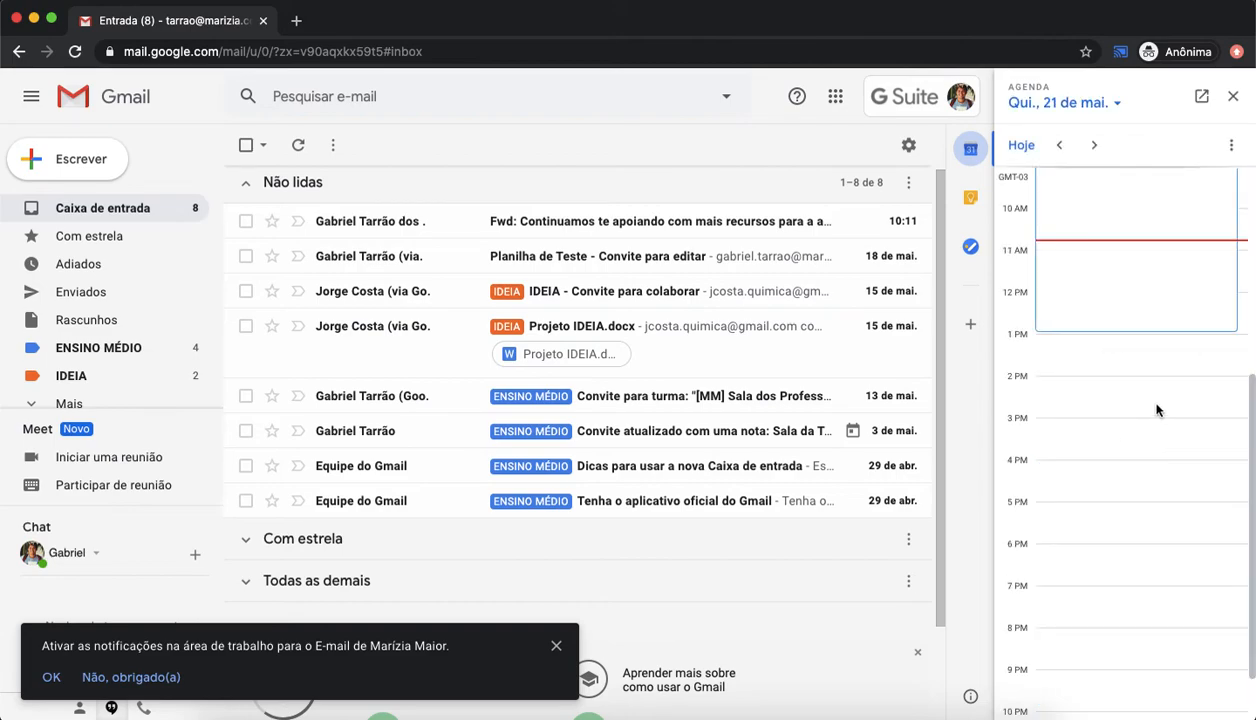
scroll(1150, 395, up, 5)
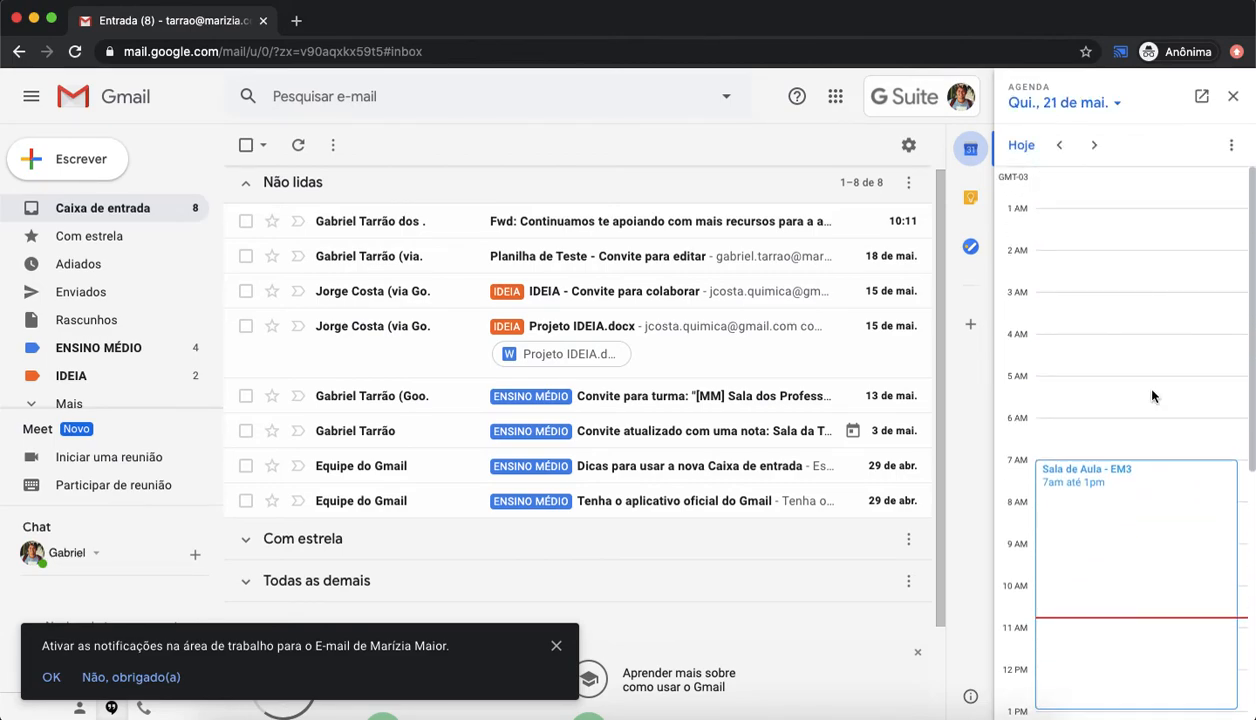
click(1095, 147)
click(1095, 147)
click(1095, 147)
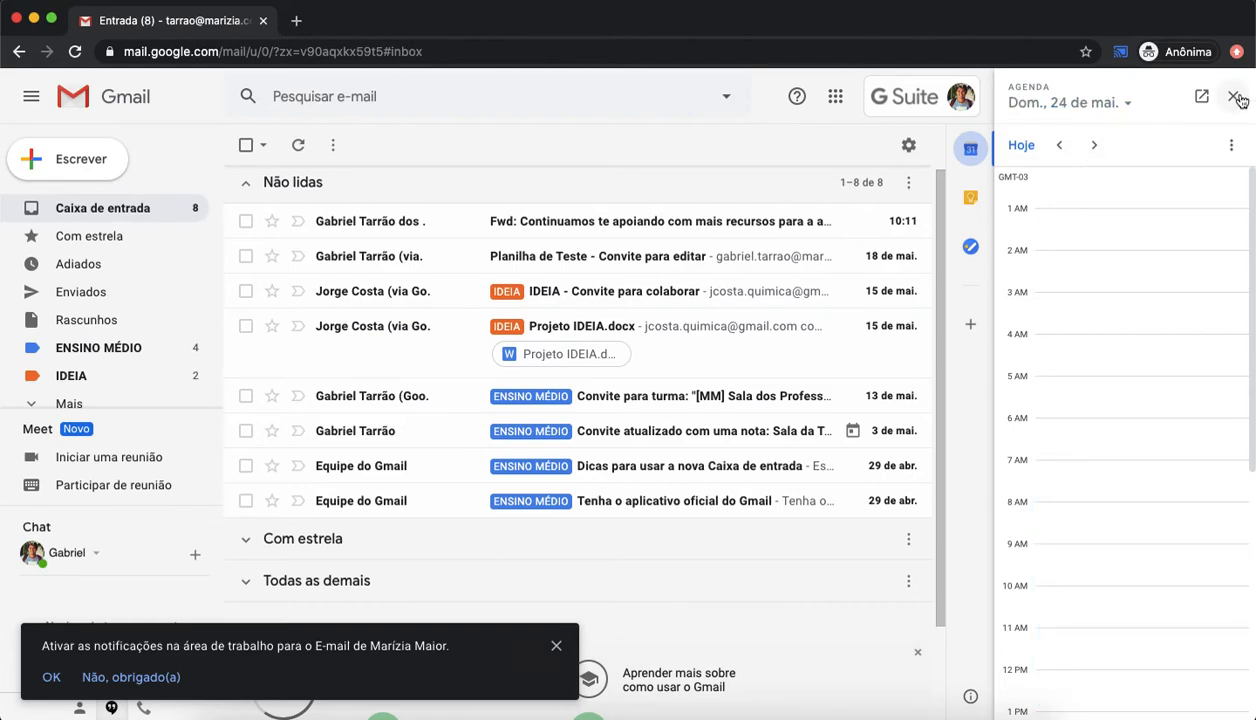
drag(1104, 208, 1119, 364)
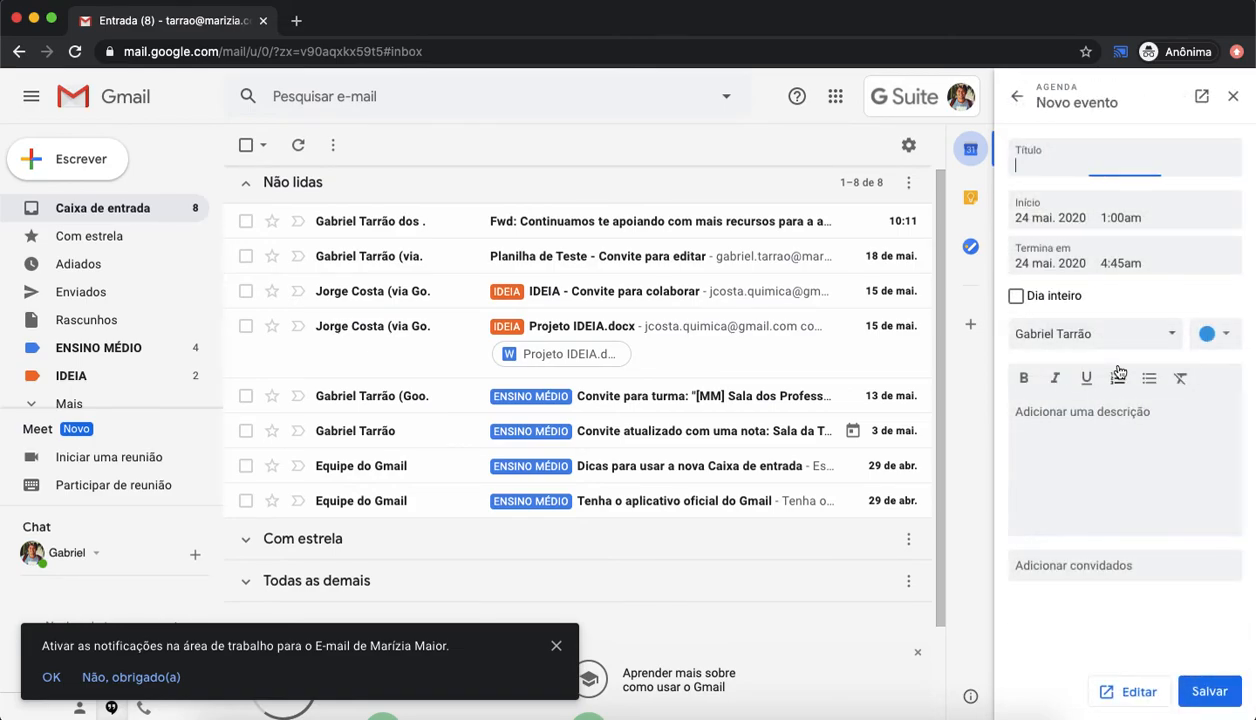
click(1233, 96)
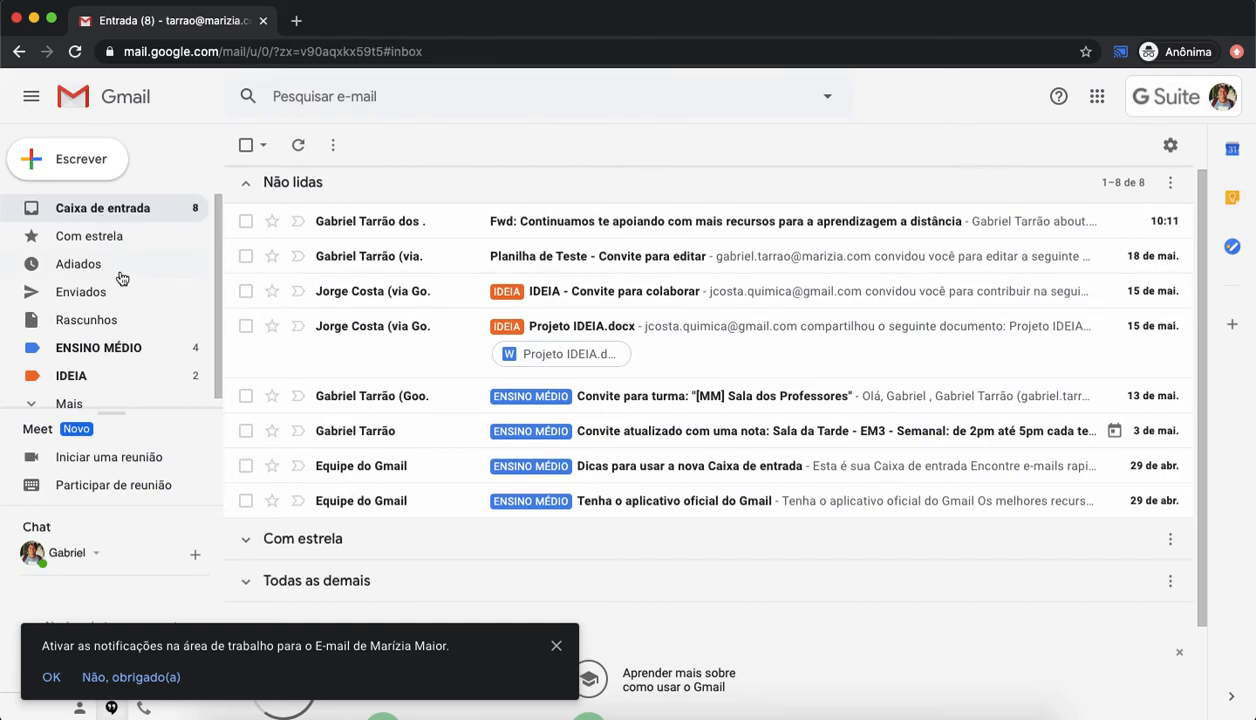
Step: Dismiss the desktop notifications banner and expand the full list of labels and categories in the sidebar
scroll(149, 347, down, 1)
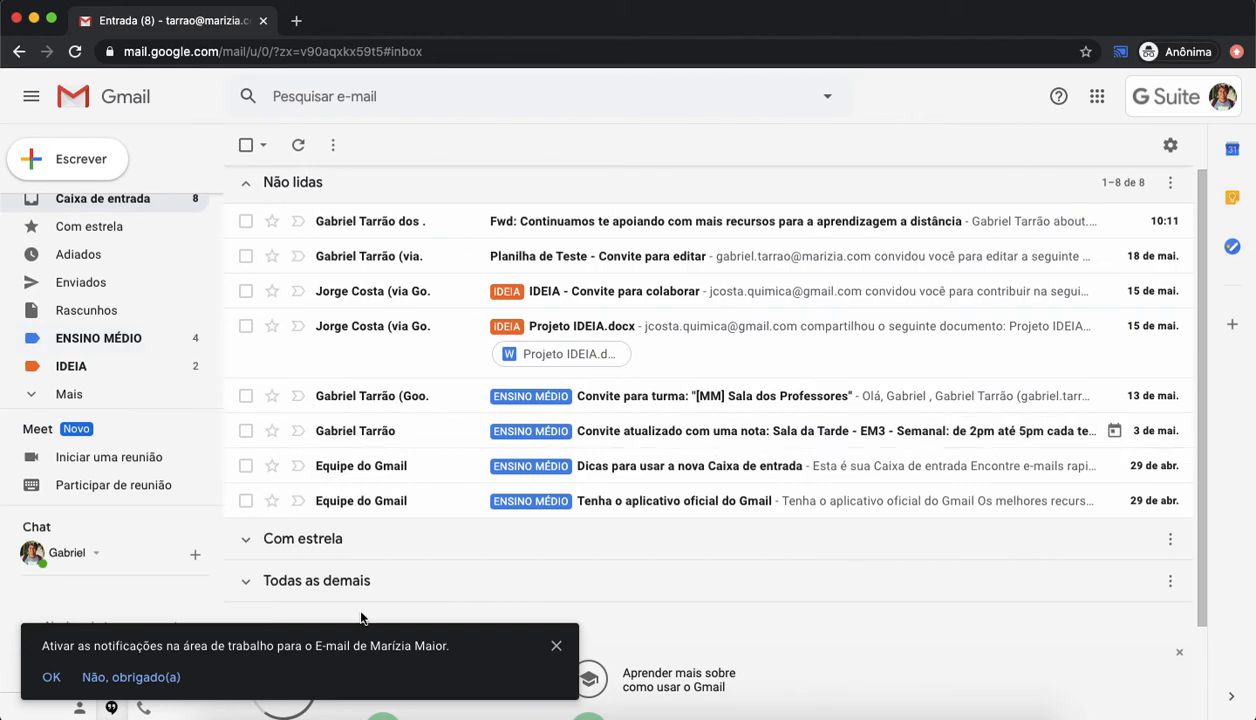
click(556, 645)
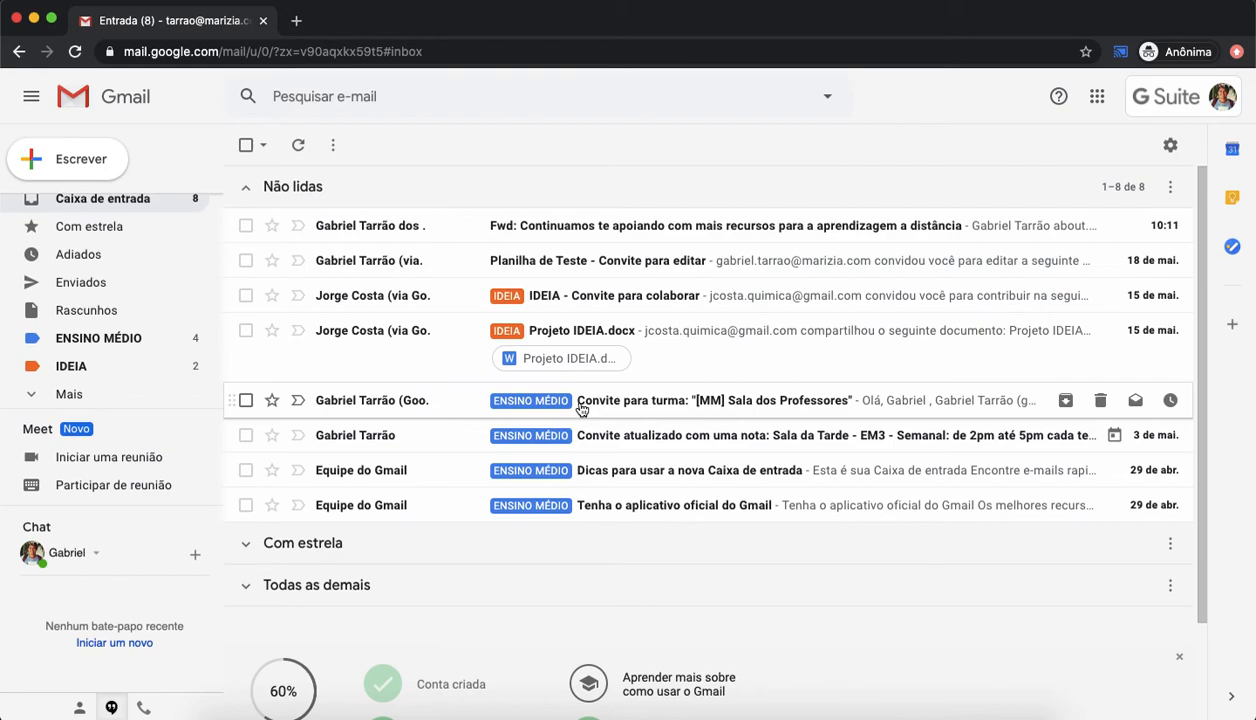
click(68, 393)
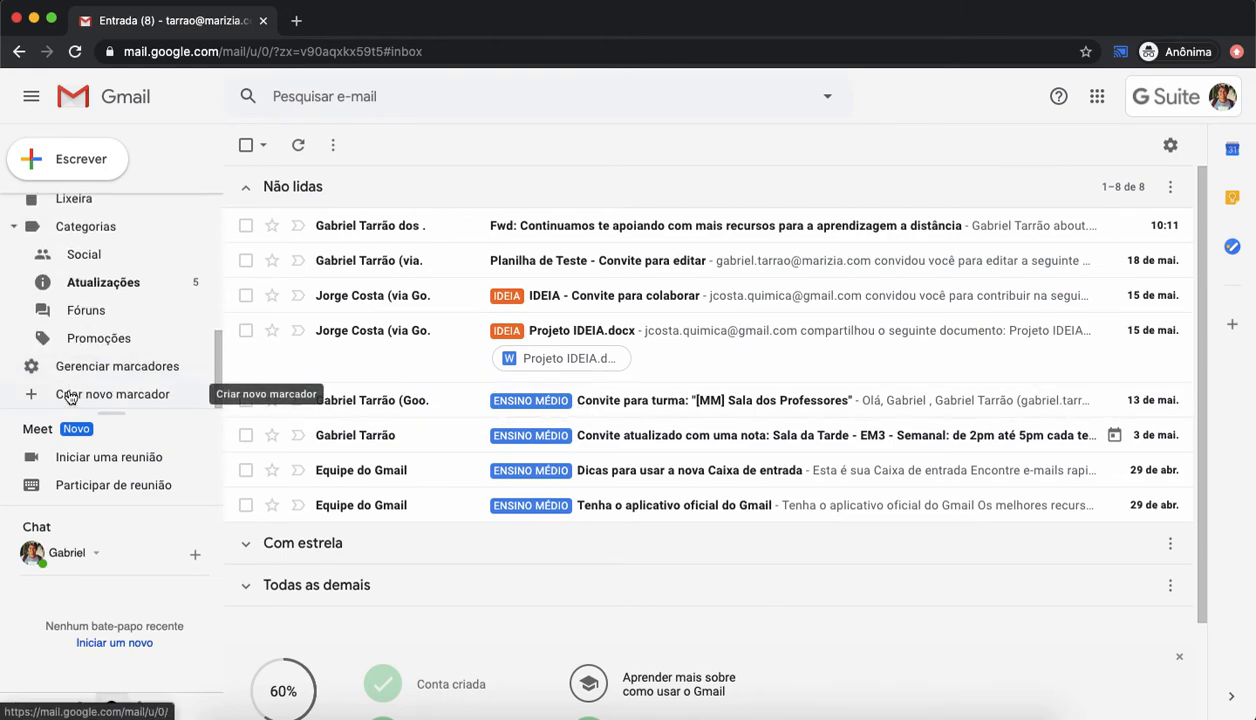
scroll(68, 395, up, 3)
scroll(68, 397, up, 2)
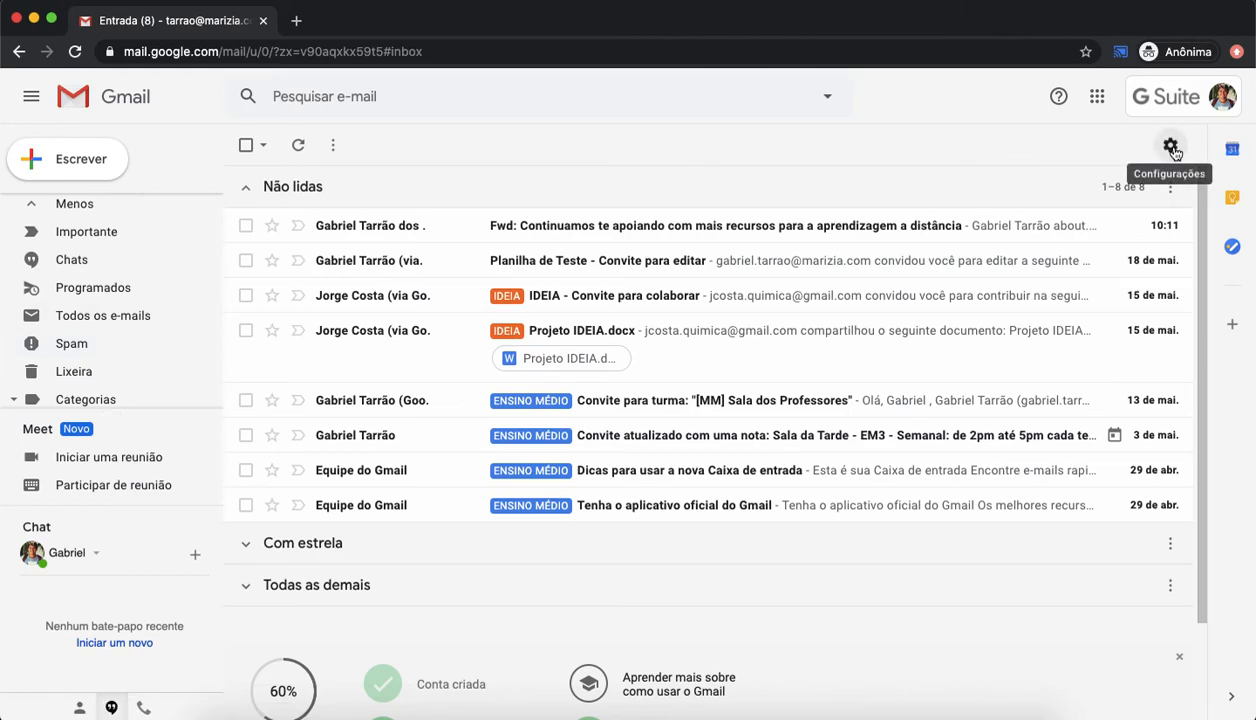
scroll(93, 262, up, 3)
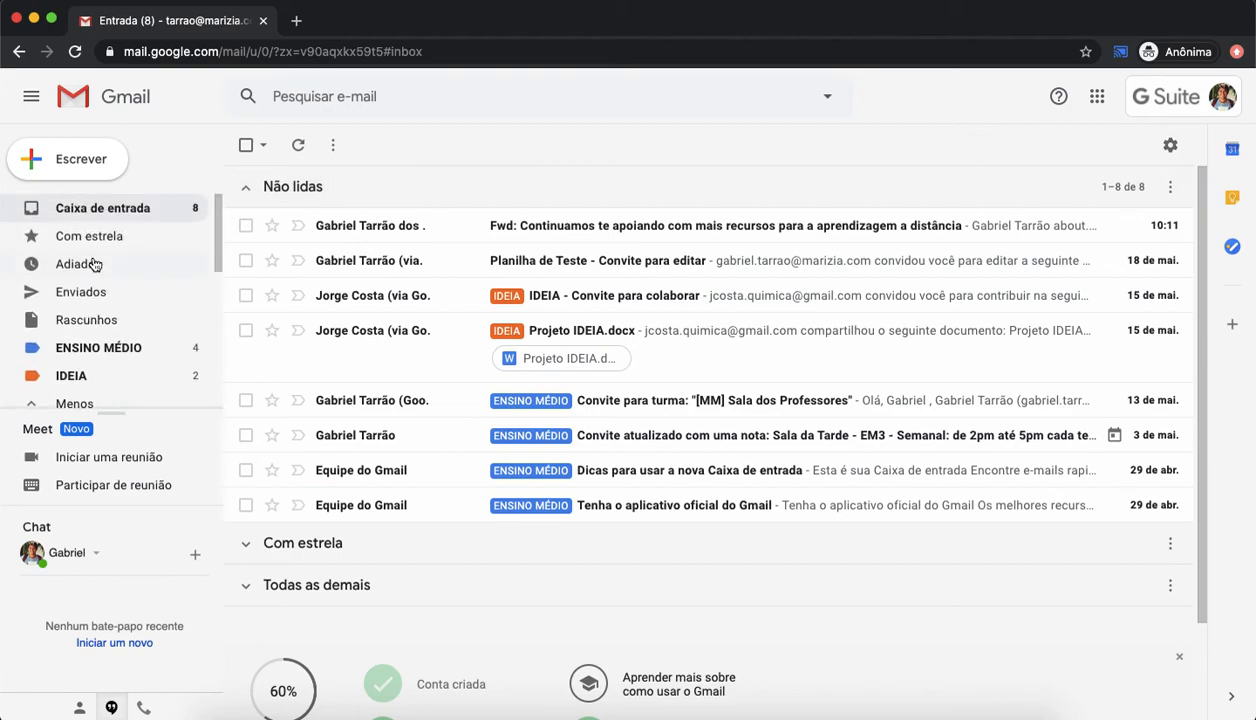